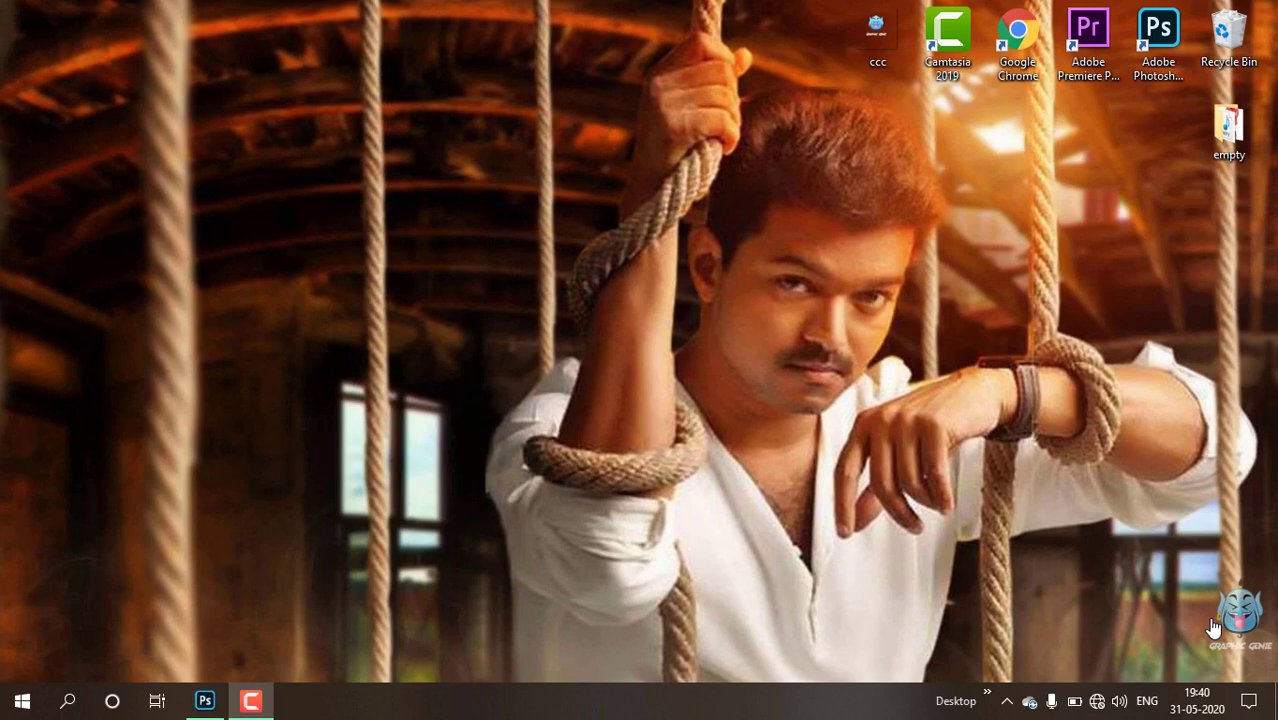
Switch to Photoshop and view the finished seal design, the portrait photo document and the wood.png background
{"action": "left_click", "coordinate": [222, 702]}
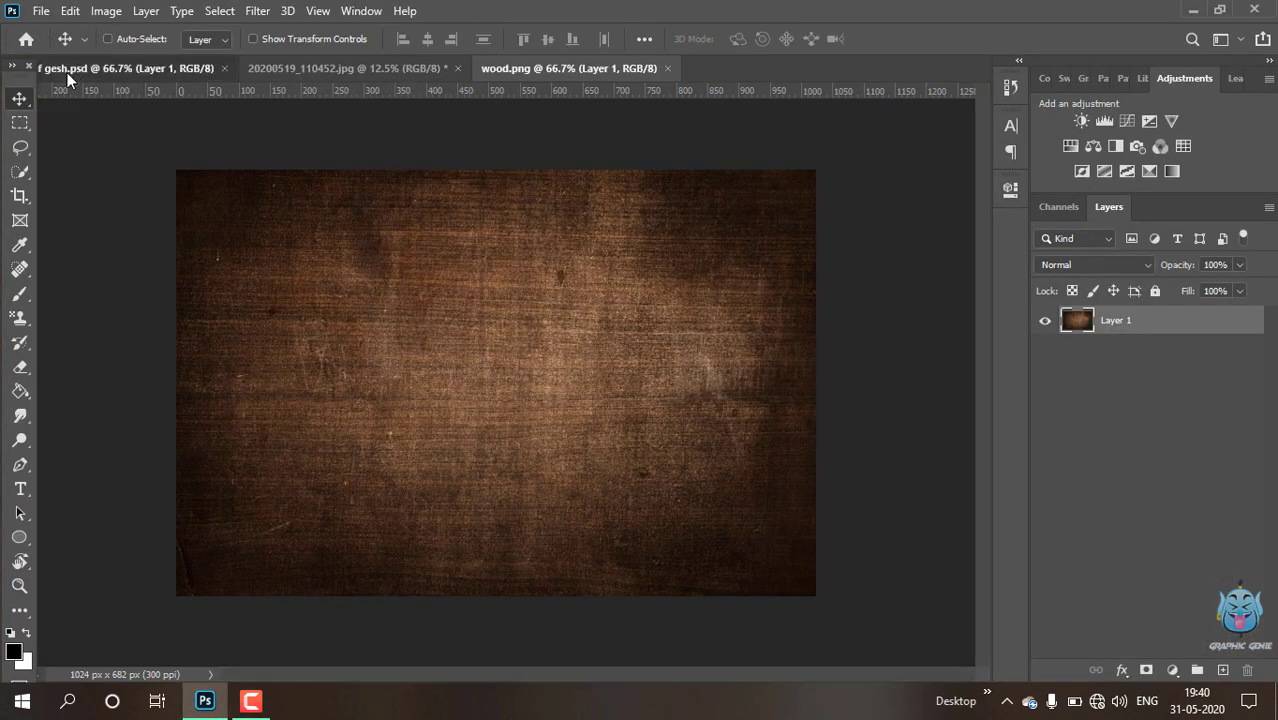
{"action": "left_click", "coordinate": [68, 72]}
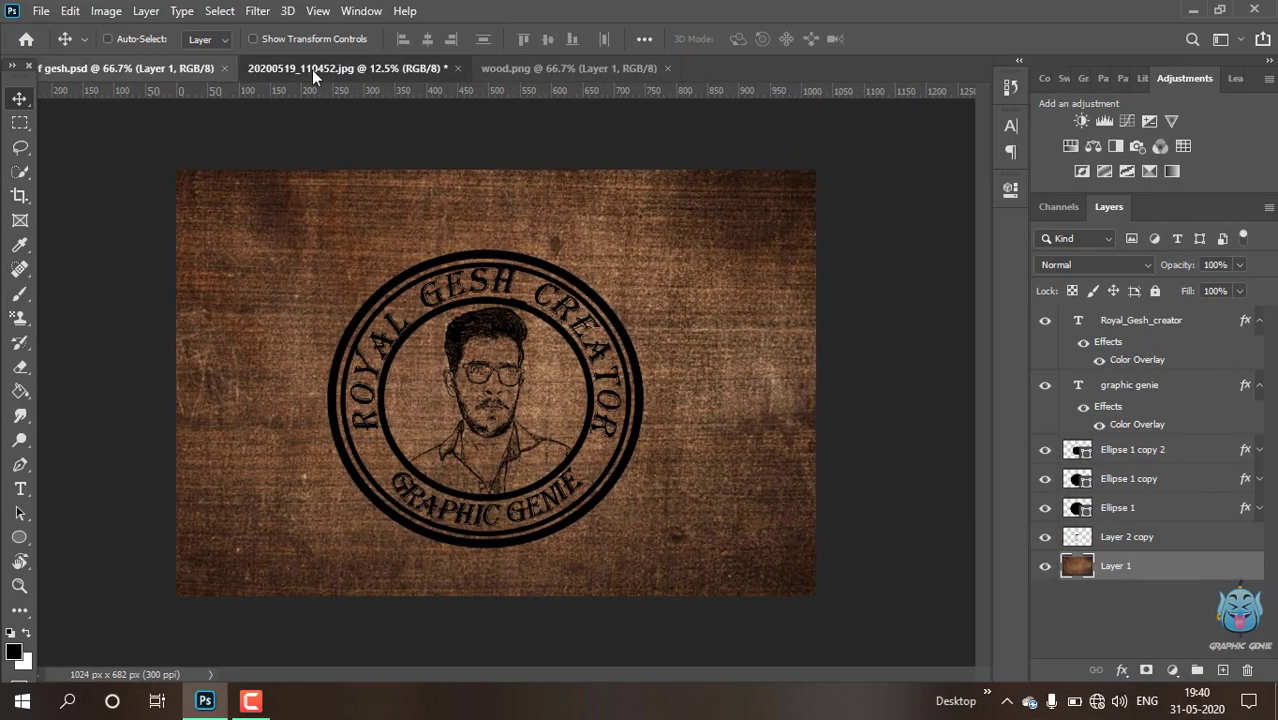
{"action": "left_click", "coordinate": [314, 69]}
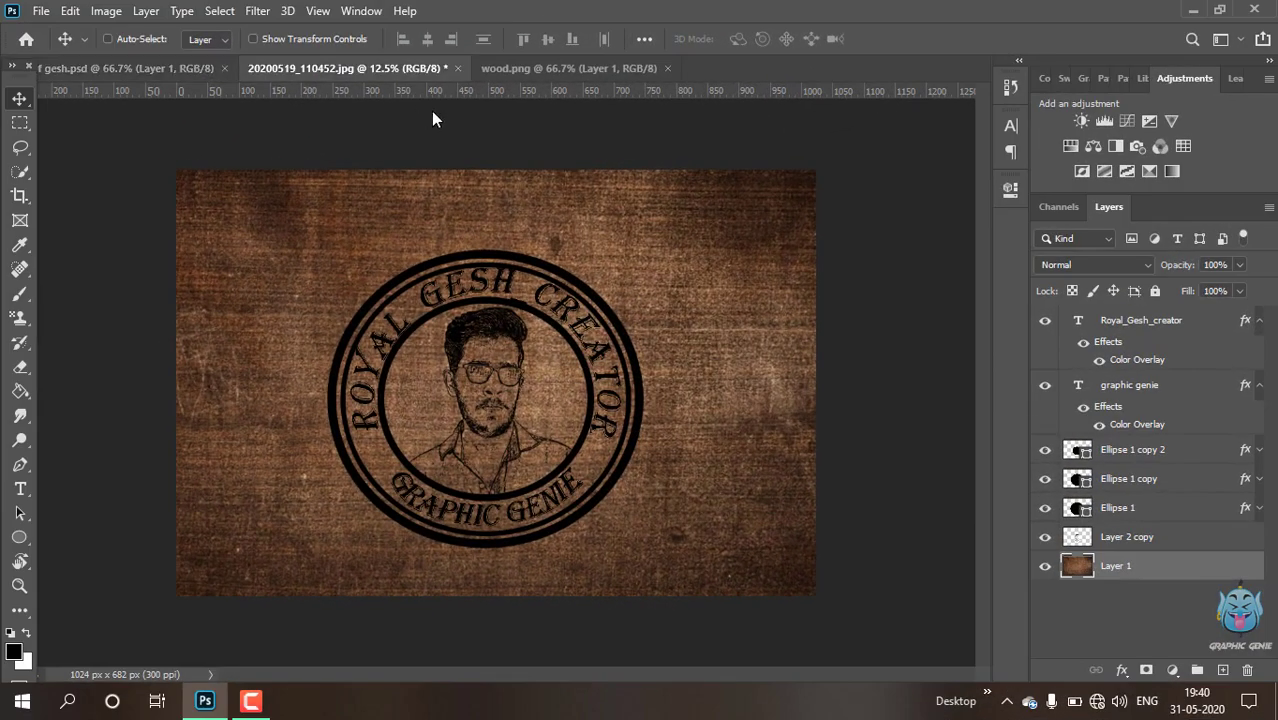
{"action": "left_click", "coordinate": [529, 67]}
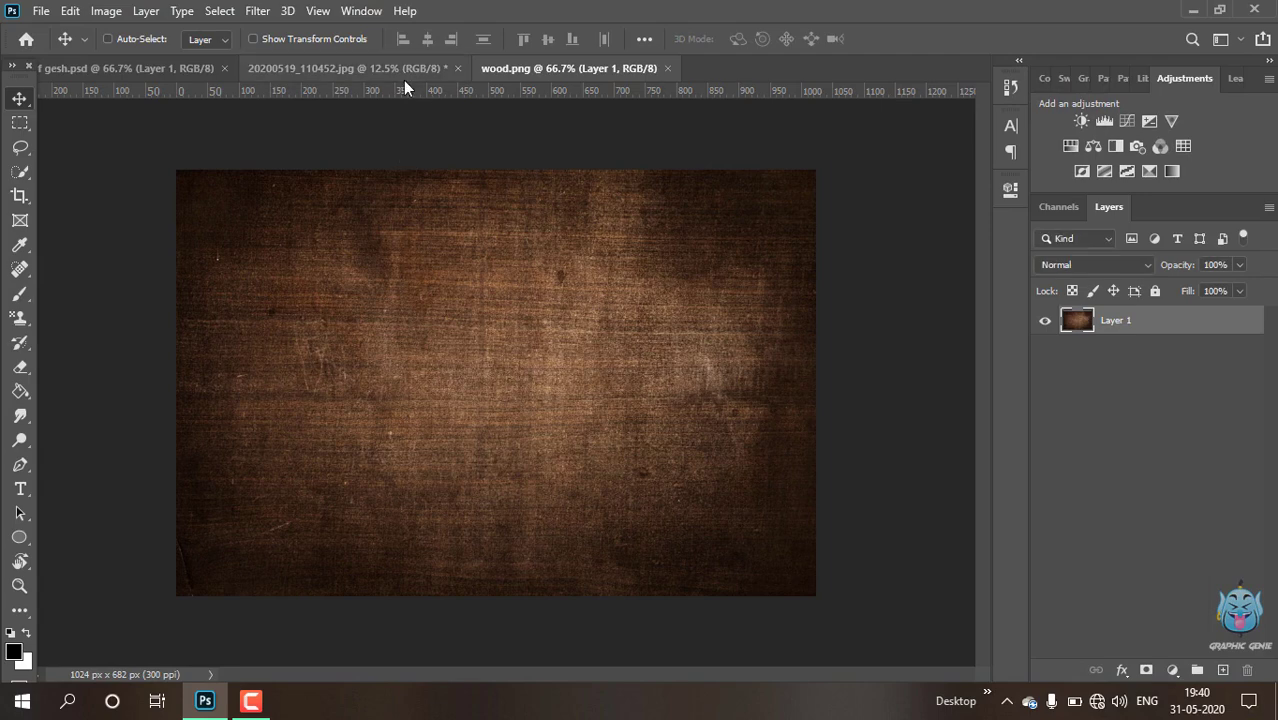
Scale the wood texture layer of wood.png up to about 120% so it extends past the canvas edges
{"action": "key", "text": "z"}
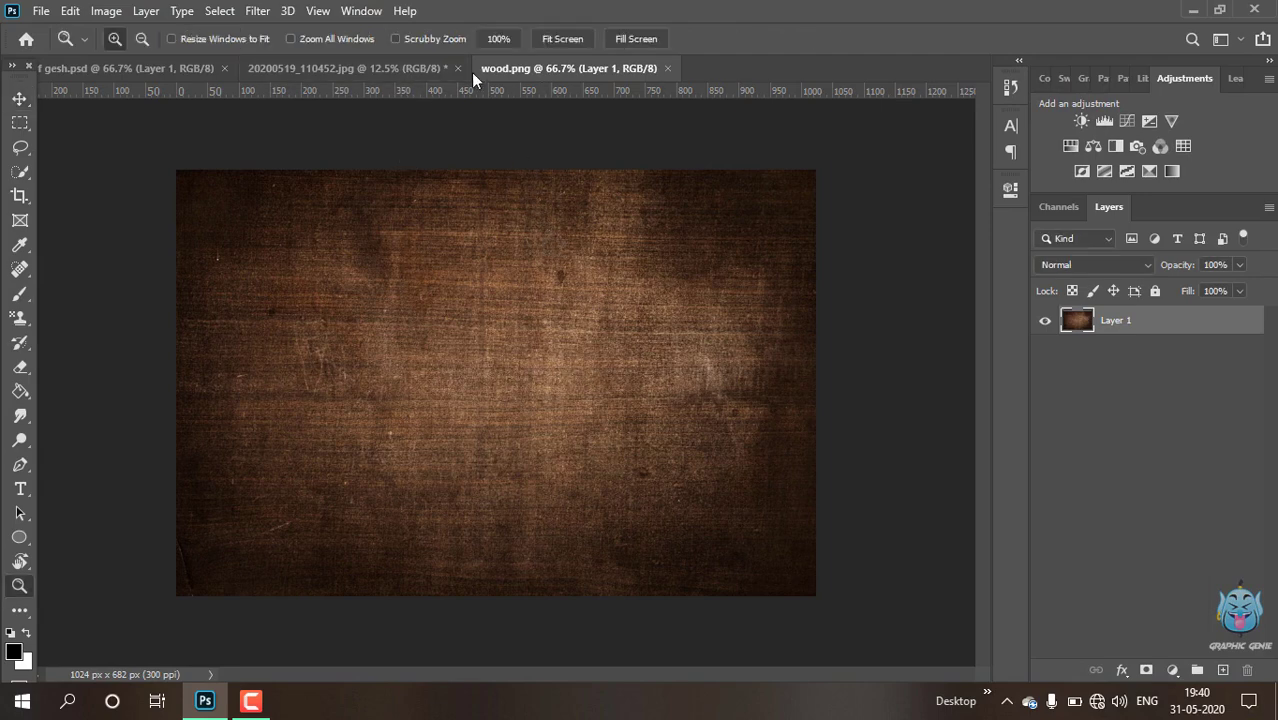
{"action": "left_click", "coordinate": [566, 39]}
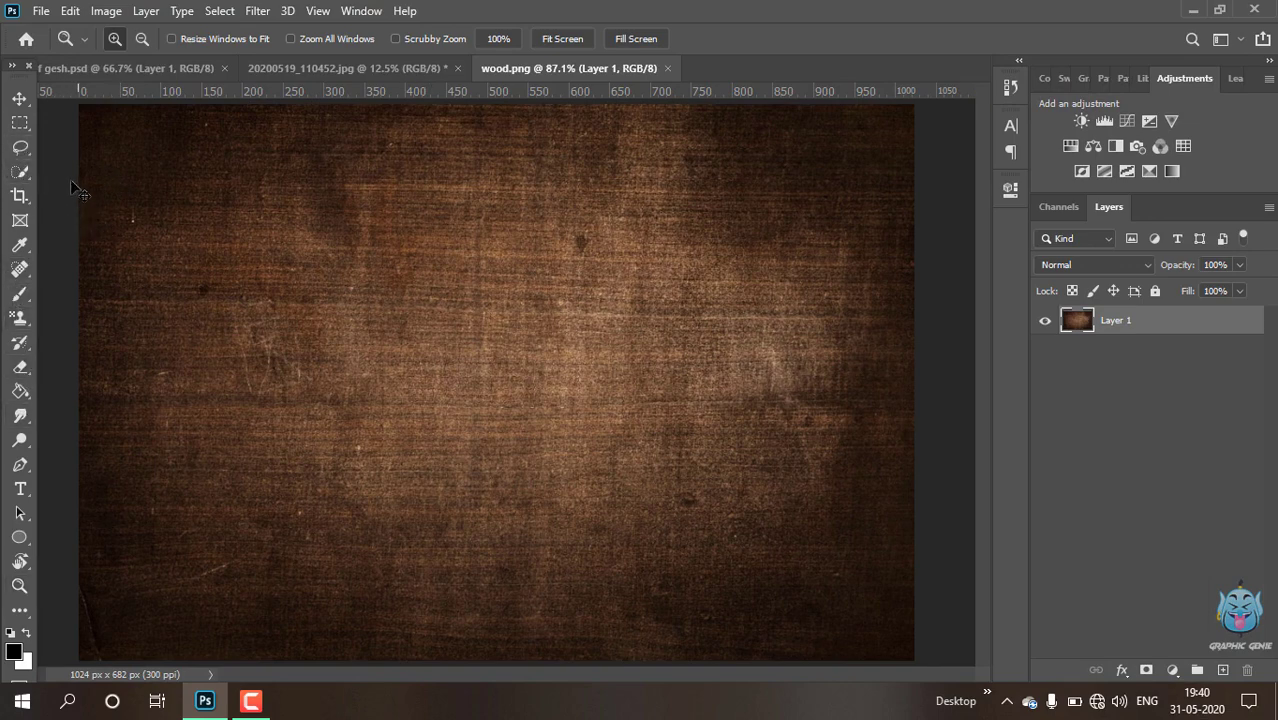
{"action": "key", "text": "ctrl+t"}
{"action": "left_click_drag", "start_coordinate": [80, 118], "coordinate": [18, 60]}
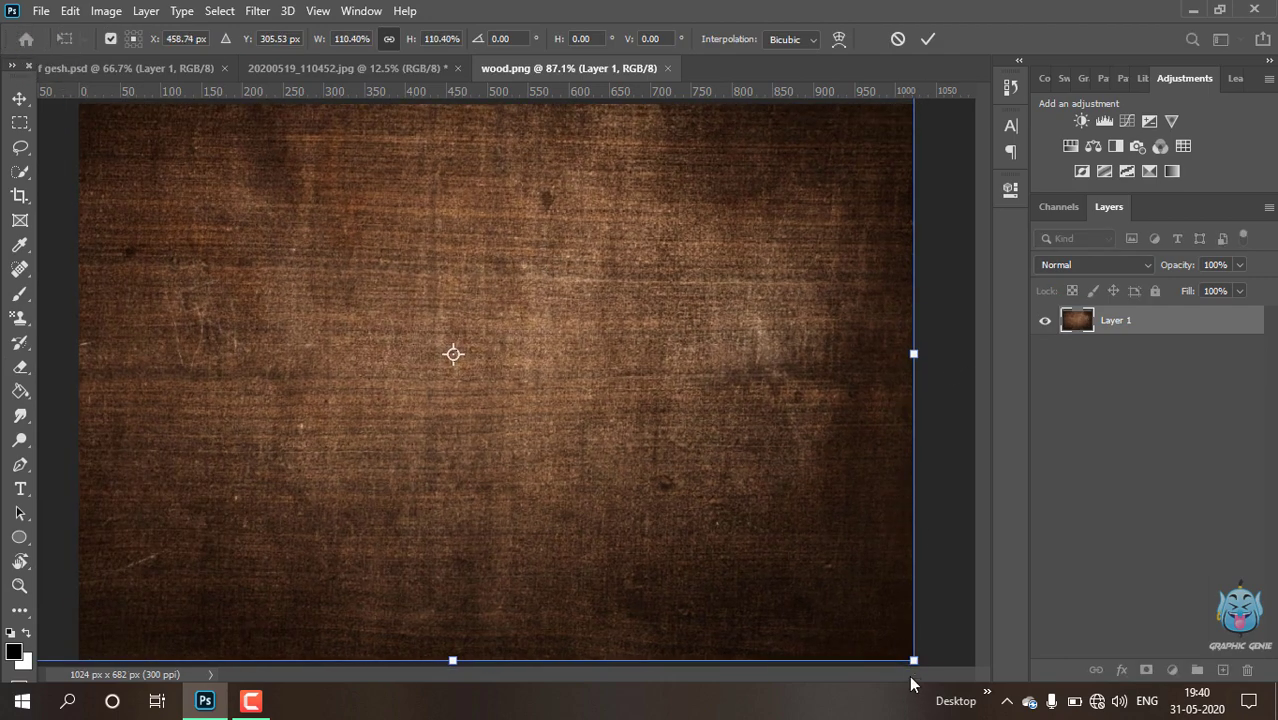
{"action": "left_click_drag", "start_coordinate": [913, 660], "coordinate": [996, 715]}
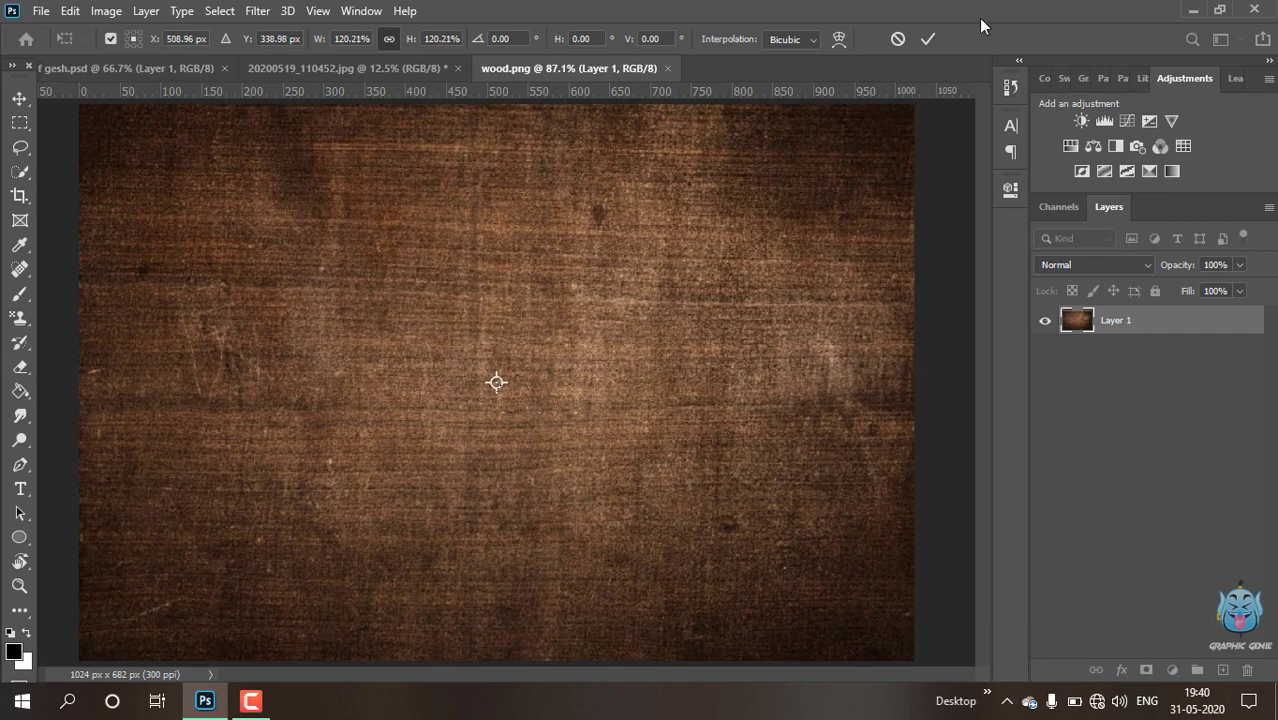
{"action": "left_click", "coordinate": [928, 39]}
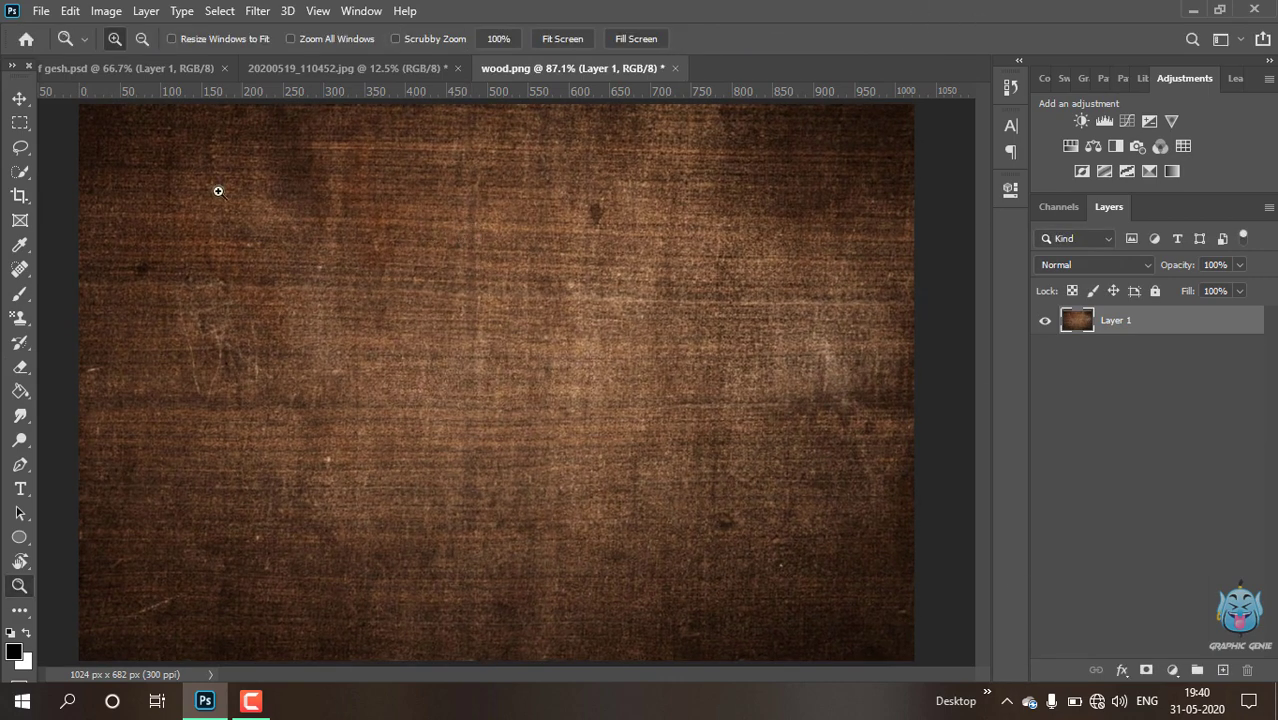
Draw a nearly circular ellipse shape, about 350 by 341 px, slightly below the middle of the wood background
{"action": "left_click", "coordinate": [20, 538]}
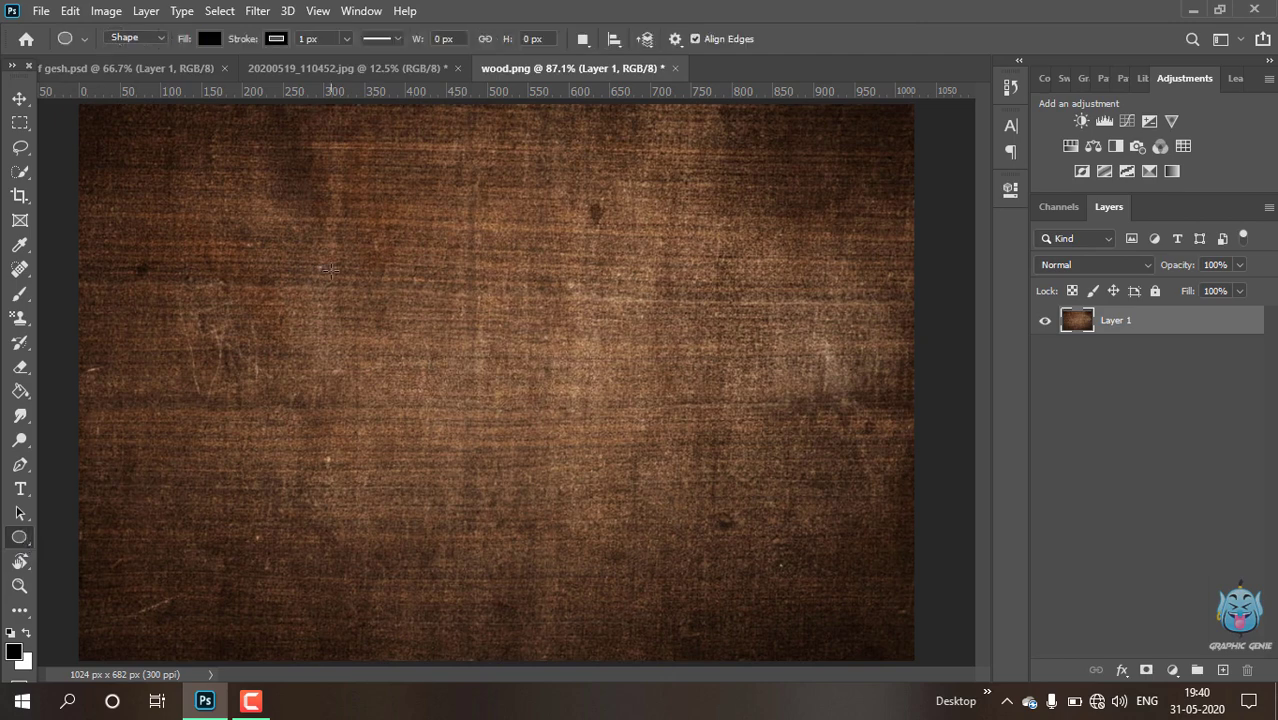
{"action": "left_click", "coordinate": [645, 39]}
{"action": "left_click_drag", "start_coordinate": [372, 280], "coordinate": [657, 558]}
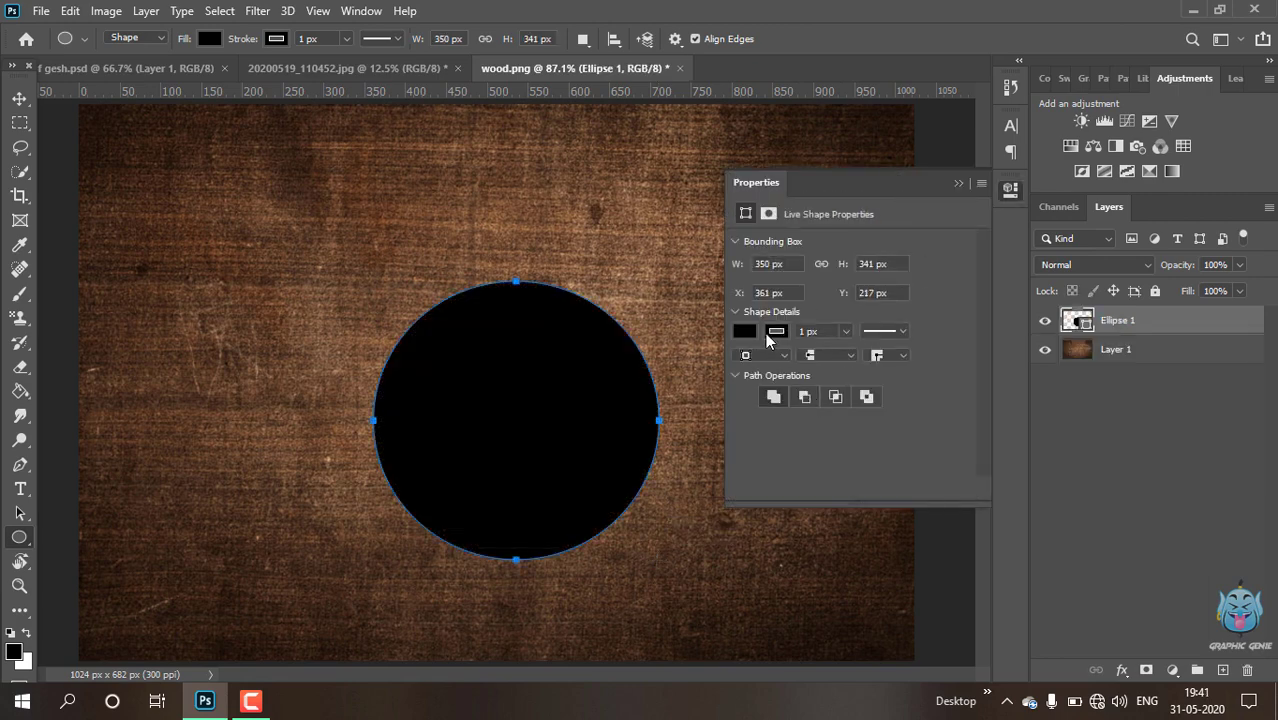
Remove the ellipse's fill and set its black stroke to about 10.14 px wide
{"action": "left_click", "coordinate": [752, 331]}
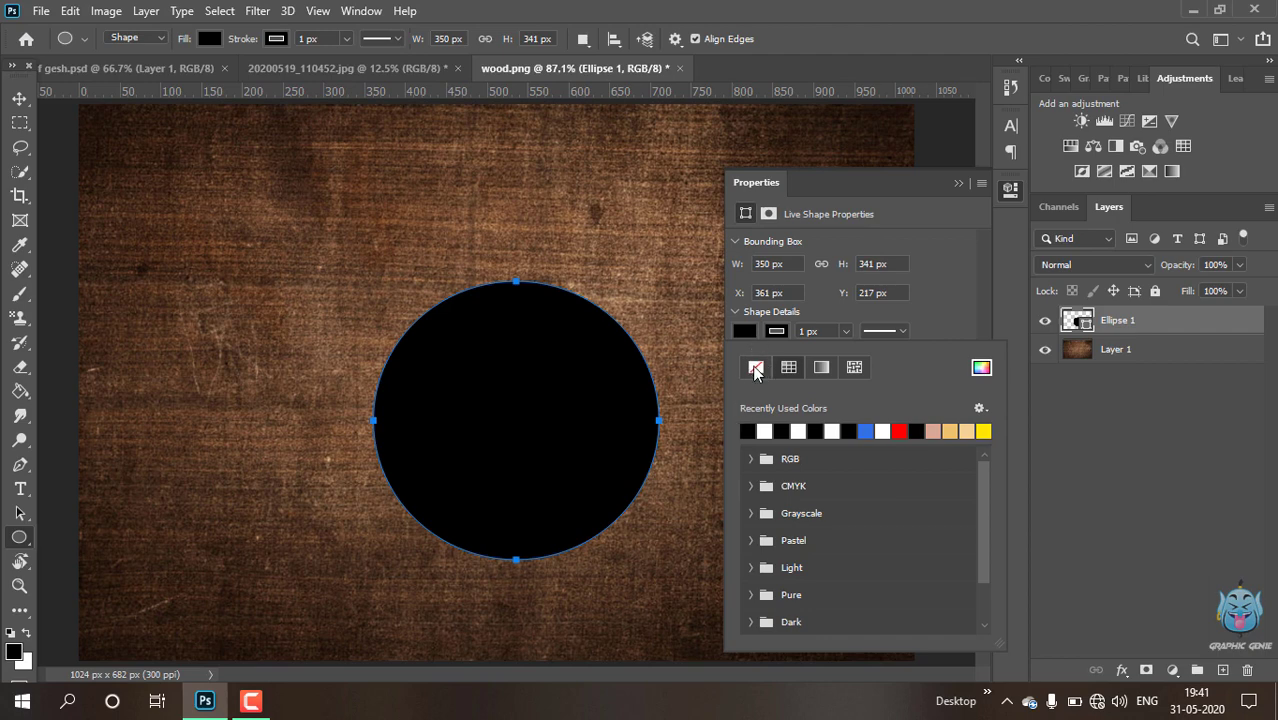
{"action": "left_click", "coordinate": [756, 368]}
{"action": "left_click", "coordinate": [775, 331]}
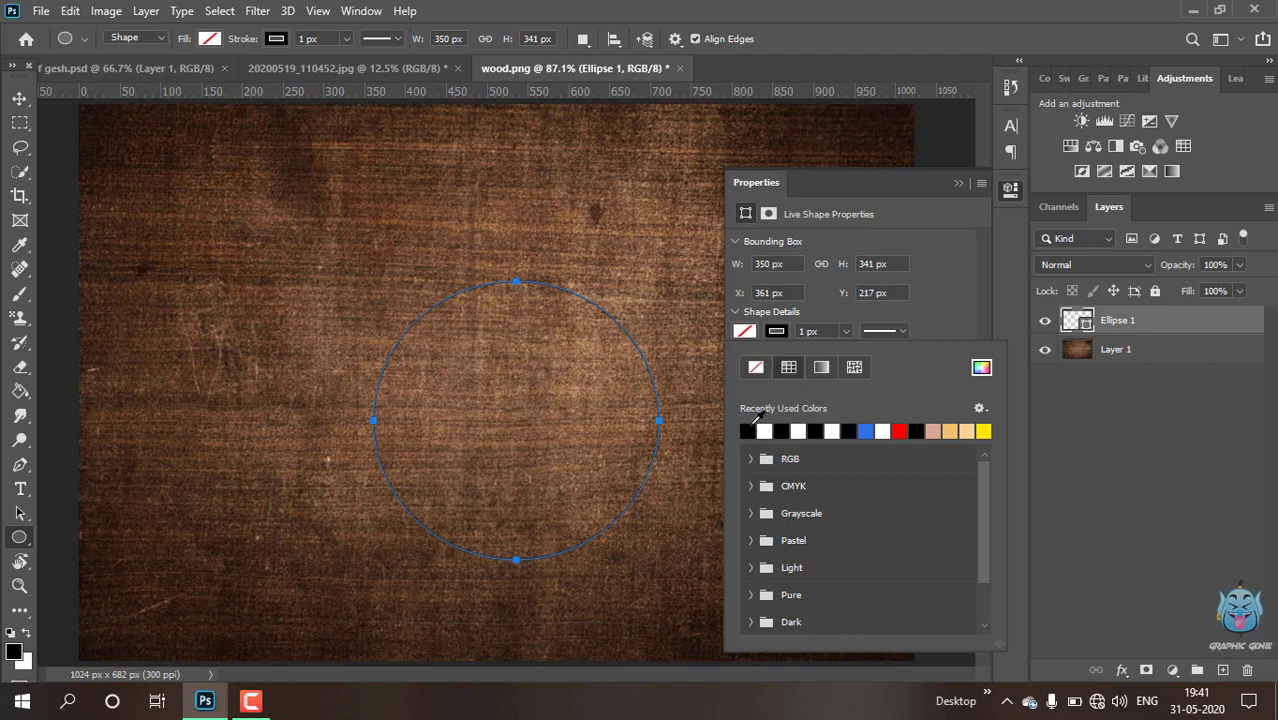
{"action": "left_click", "coordinate": [840, 331]}
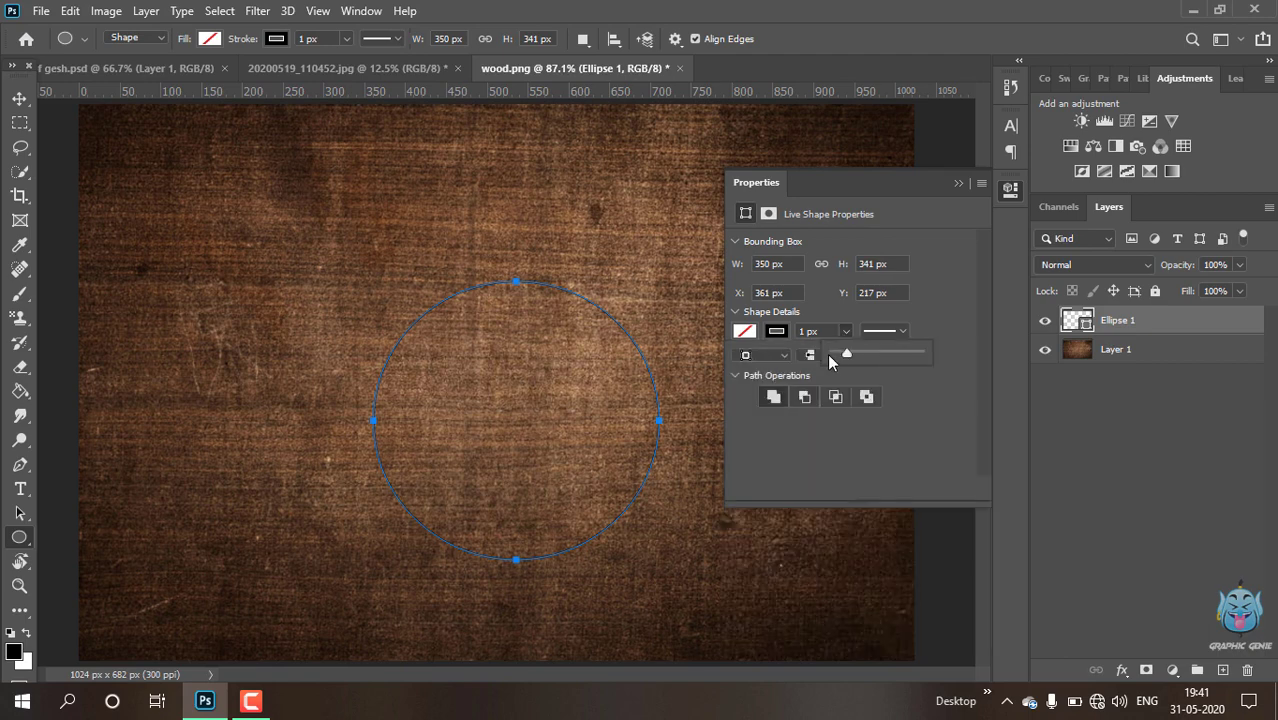
{"action": "left_click_drag", "start_coordinate": [837, 352], "coordinate": [858, 353]}
{"action": "left_click_drag", "start_coordinate": [855, 362], "coordinate": [849, 353]}
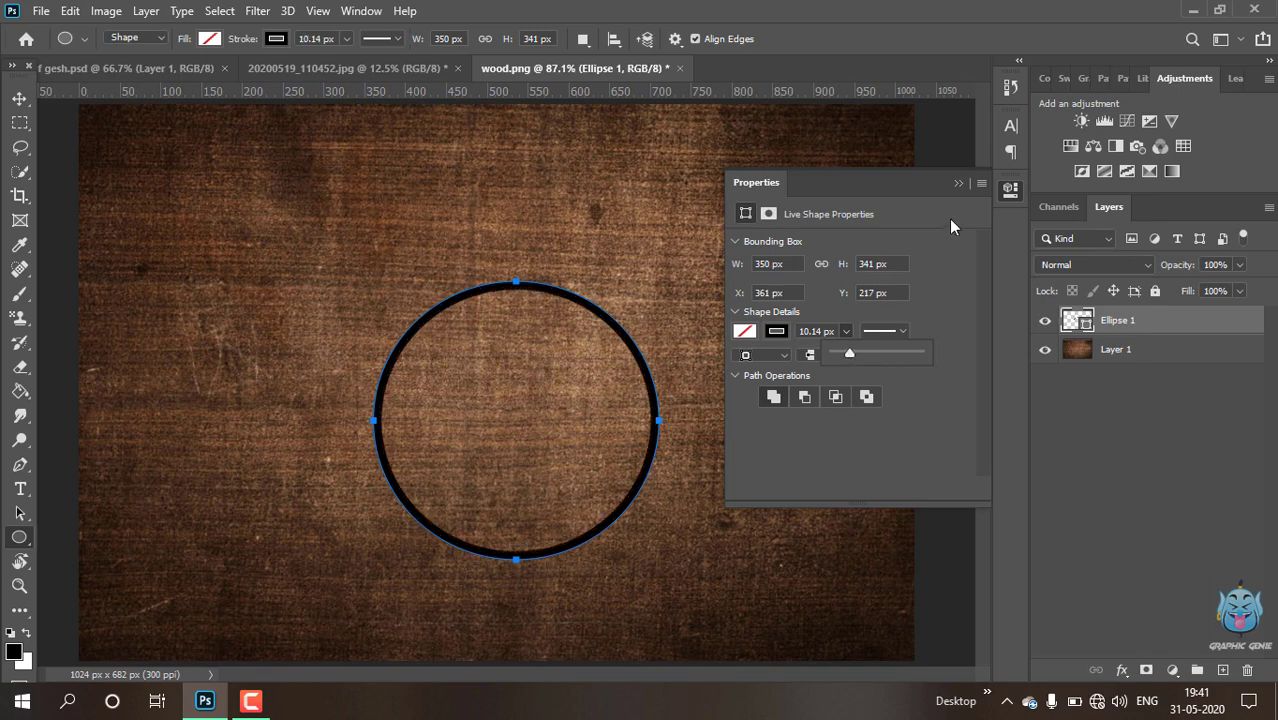
{"action": "left_click", "coordinate": [956, 185]}
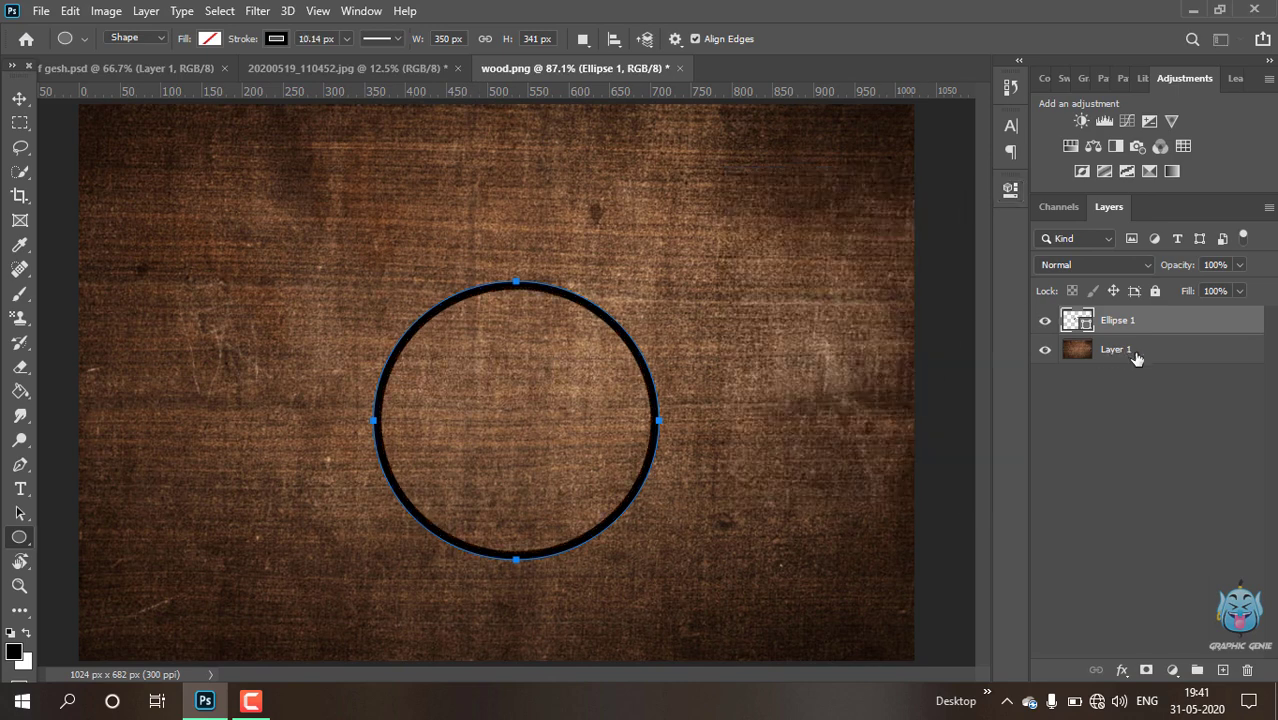
{"action": "left_click", "coordinate": [1179, 360]}
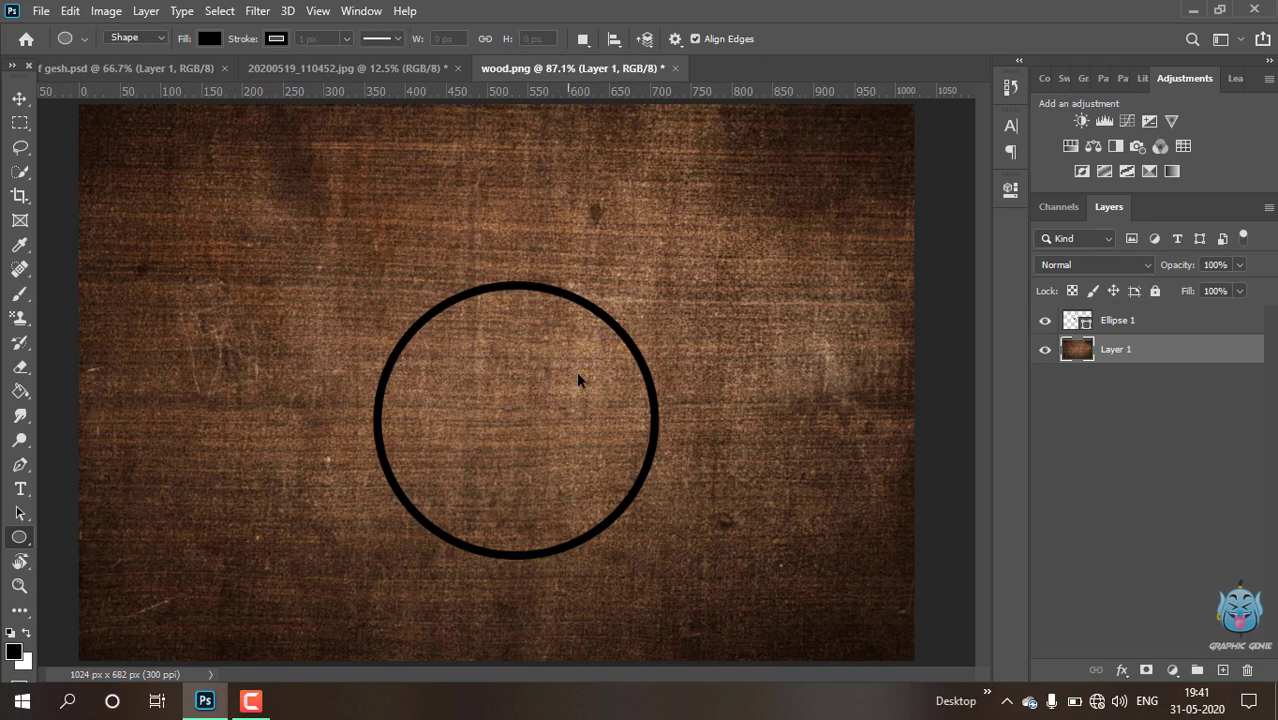
{"action": "key", "text": "ctrl+t"}
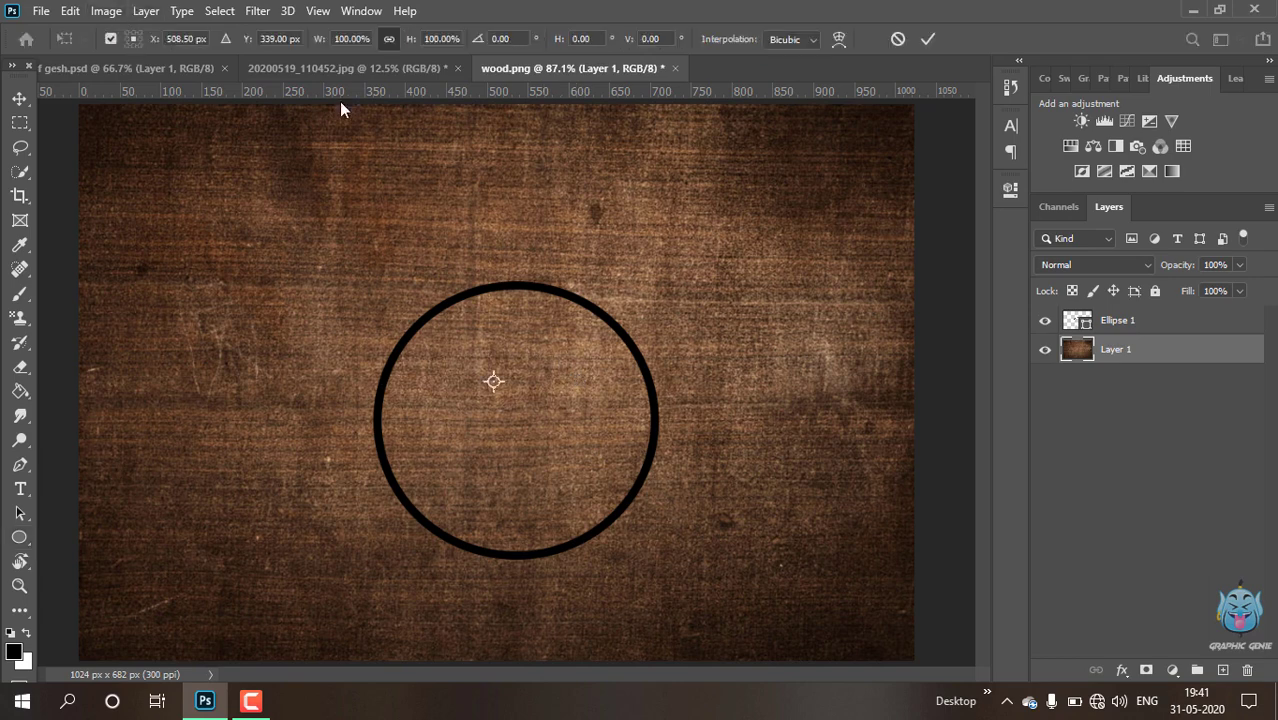
{"action": "left_click", "coordinate": [929, 39]}
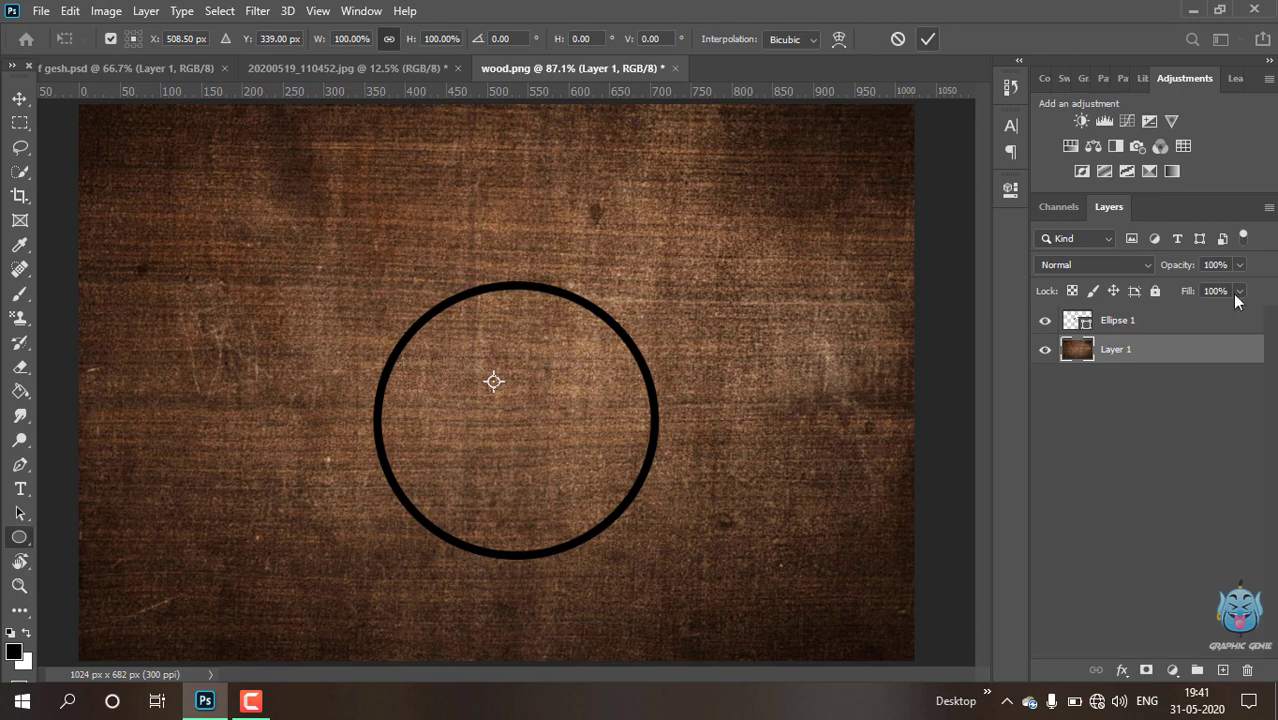
Try to place a horizontal guide through the centre of the ellipse while Free Transform shows its midpoint
{"action": "left_click", "coordinate": [1187, 329]}
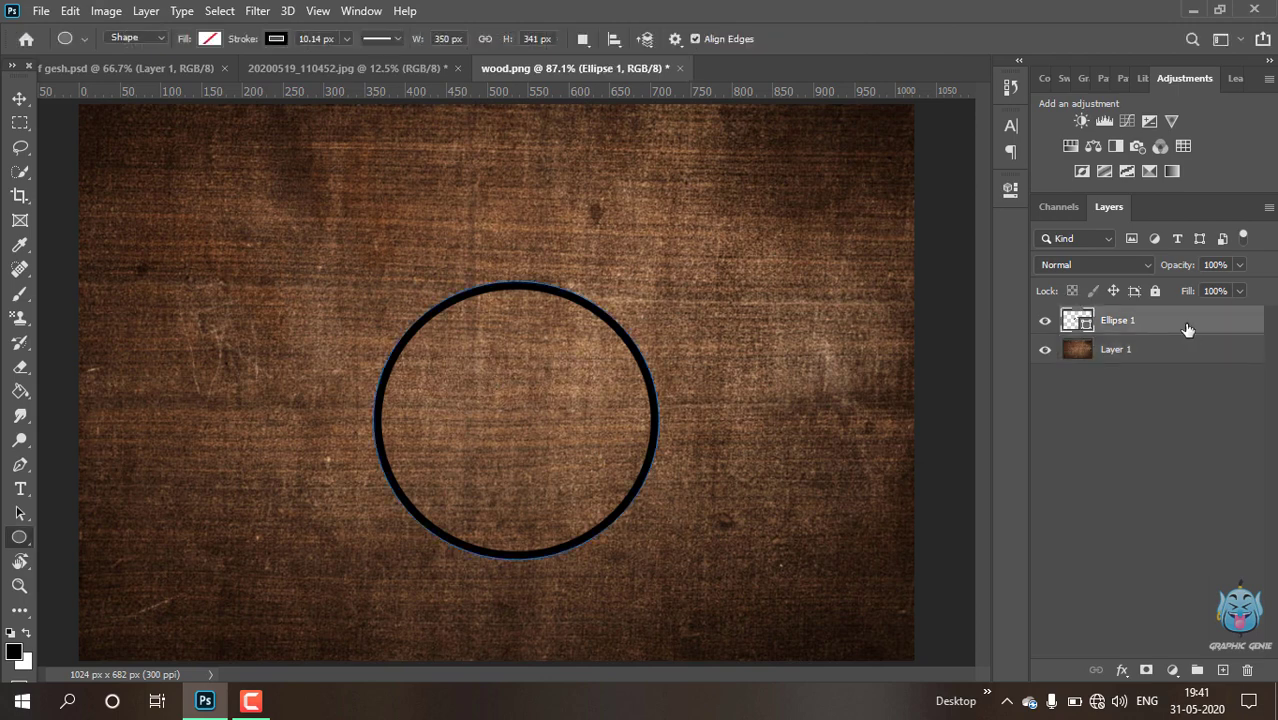
{"action": "key", "text": "ctrl+t"}
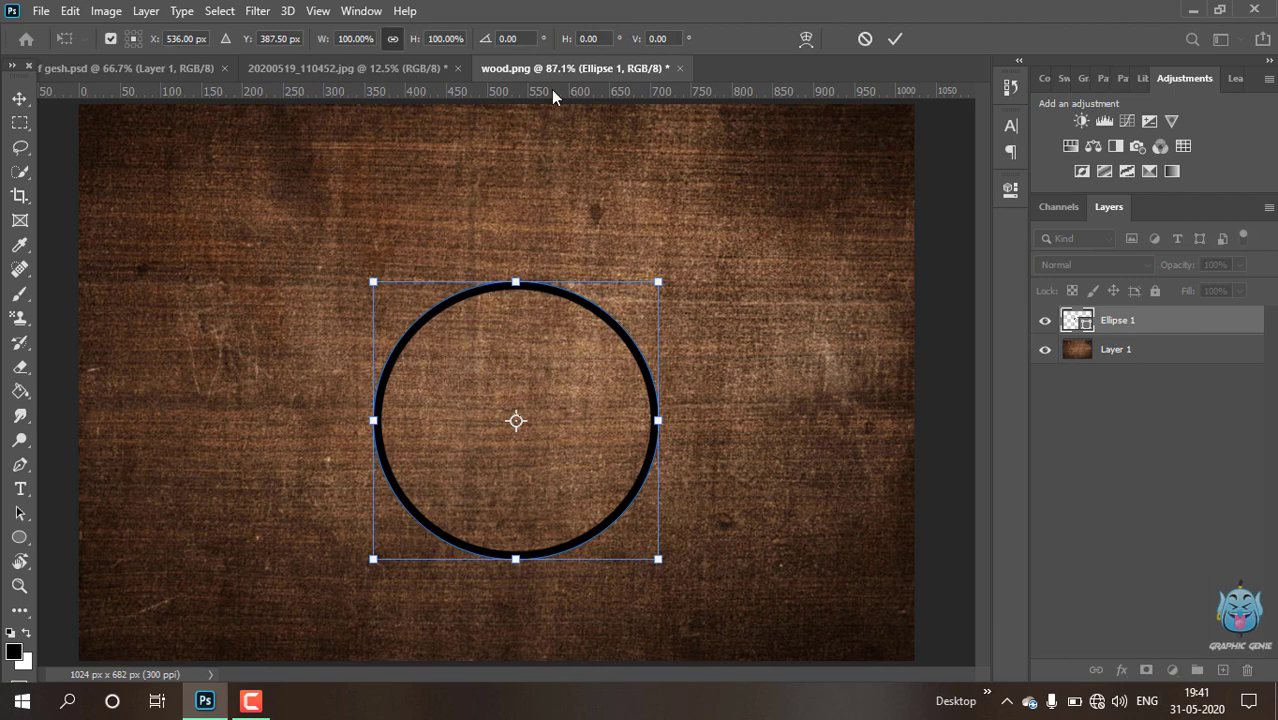
{"action": "left_click_drag", "start_coordinate": [544, 89], "coordinate": [550, 426]}
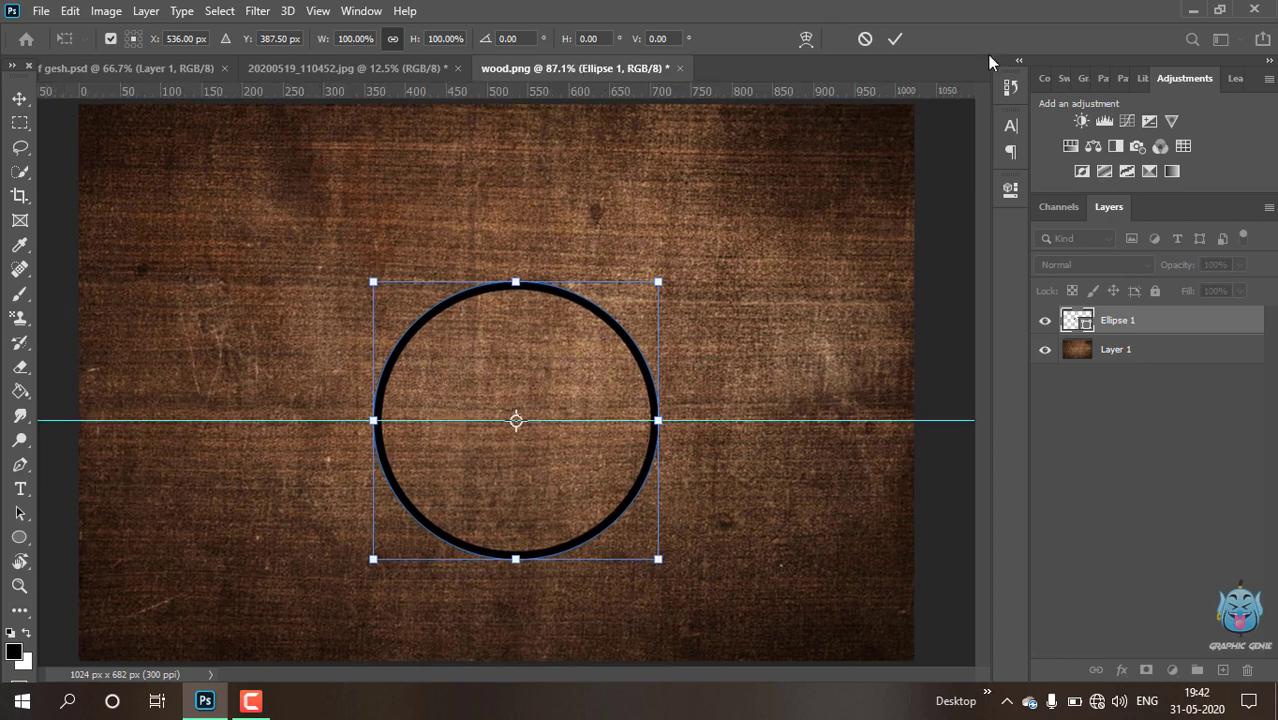
{"action": "left_click", "coordinate": [898, 40]}
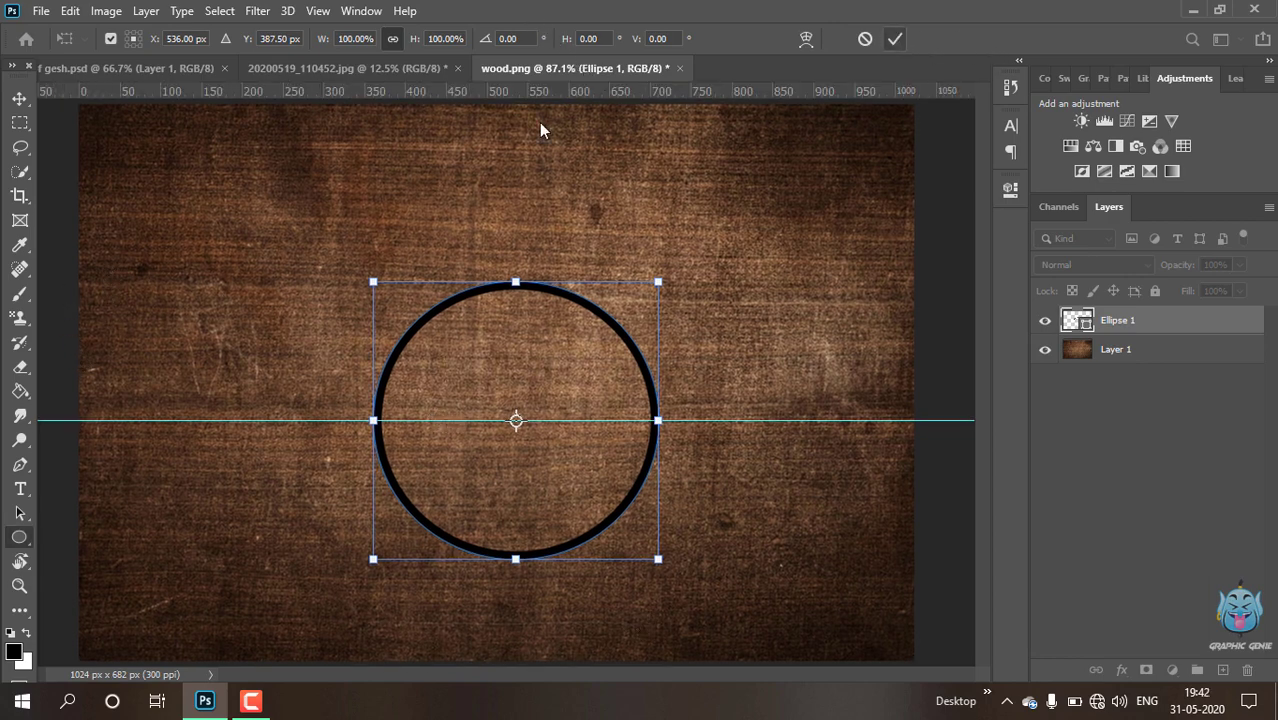
{"action": "left_click", "coordinate": [898, 40]}
Place a horizontal and a vertical ruler guide that cross at the centre of the ellipse
{"action": "key", "text": "z"}
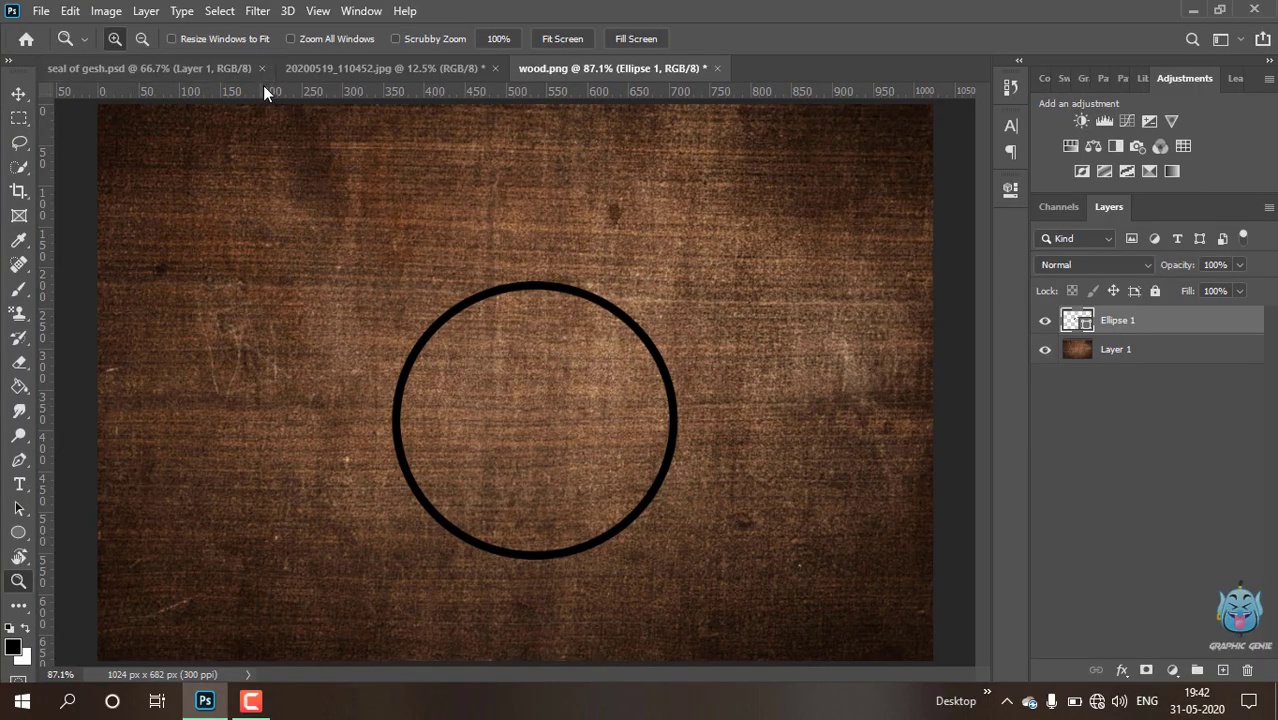
{"action": "left_click_drag", "start_coordinate": [266, 90], "coordinate": [409, 419]}
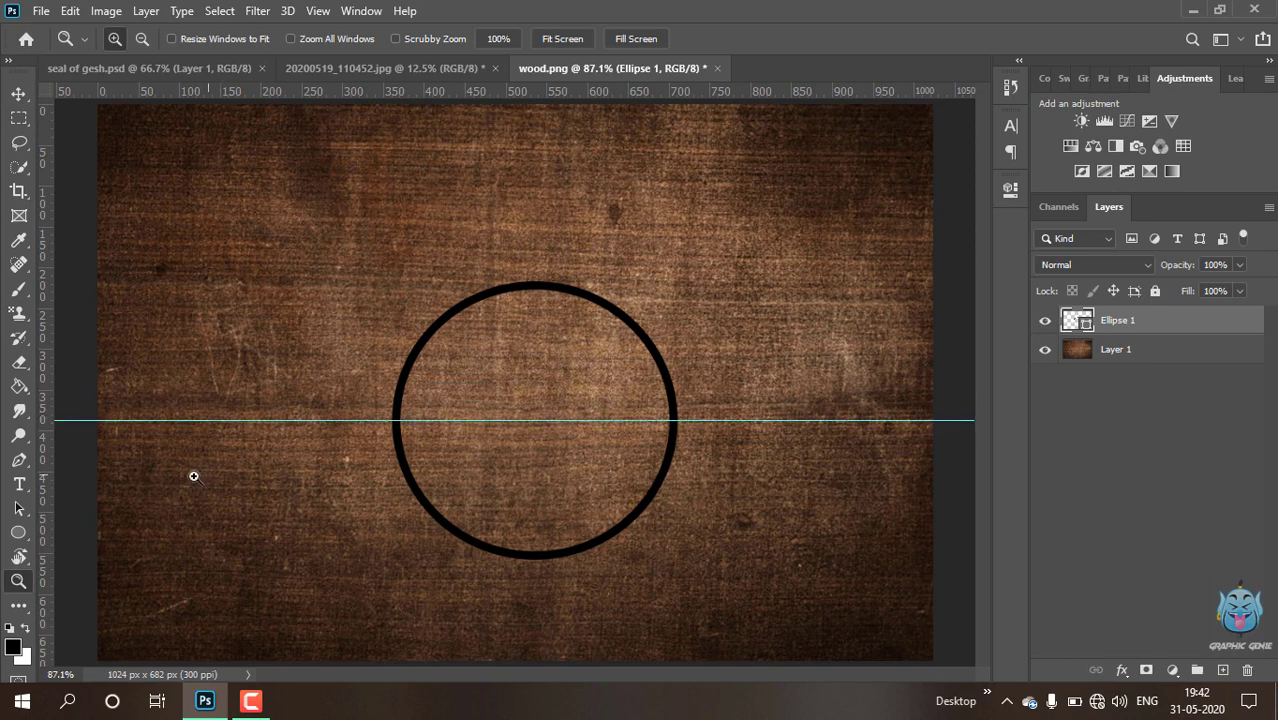
{"action": "left_click_drag", "start_coordinate": [42, 398], "coordinate": [534, 566]}
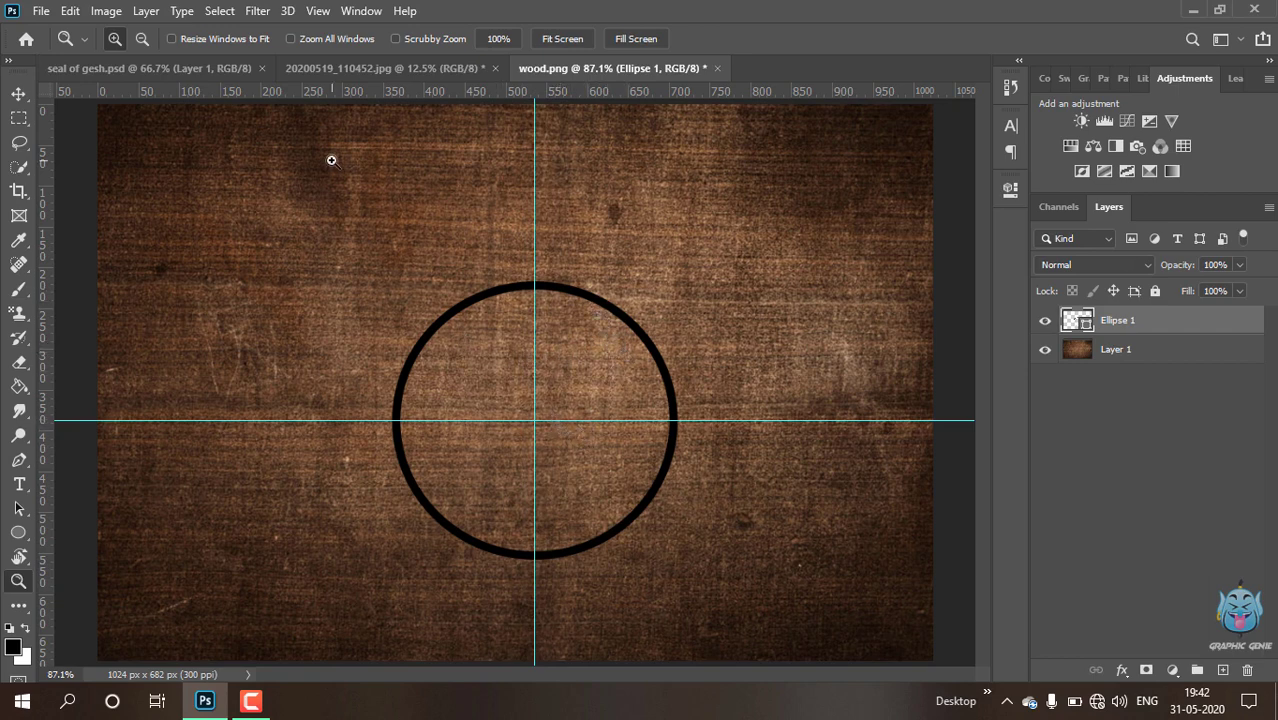
Check the ellipse's transform reference point against the guide intersection, leaving its display enabled and the shape unscaled
{"action": "key", "text": "ctrl+t"}
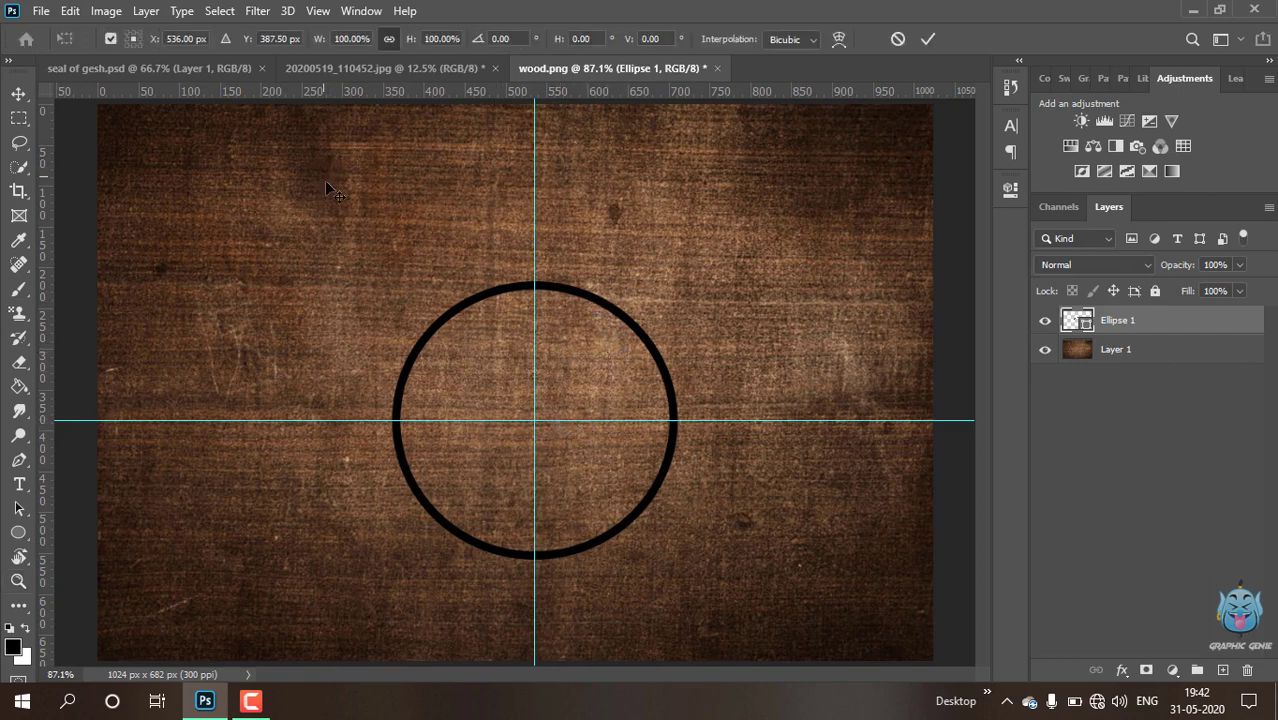
{"action": "left_click", "coordinate": [113, 36]}
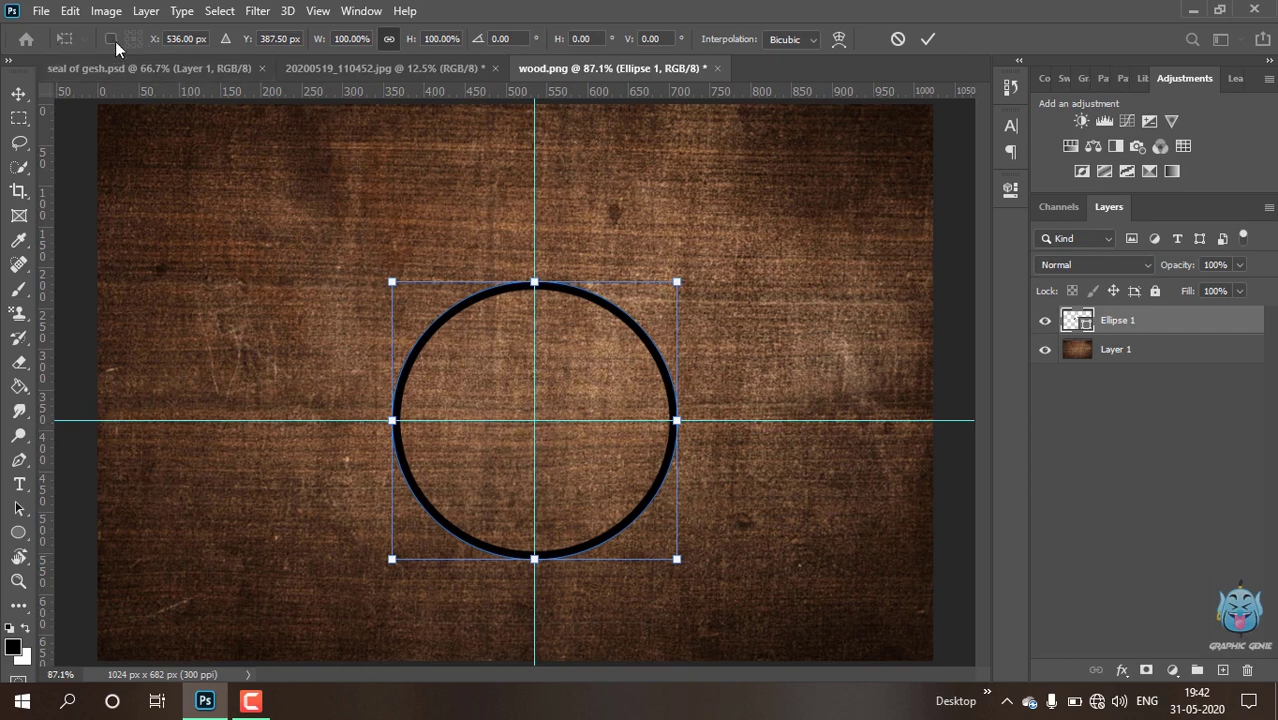
{"action": "left_click", "coordinate": [111, 39]}
{"action": "left_click", "coordinate": [925, 40]}
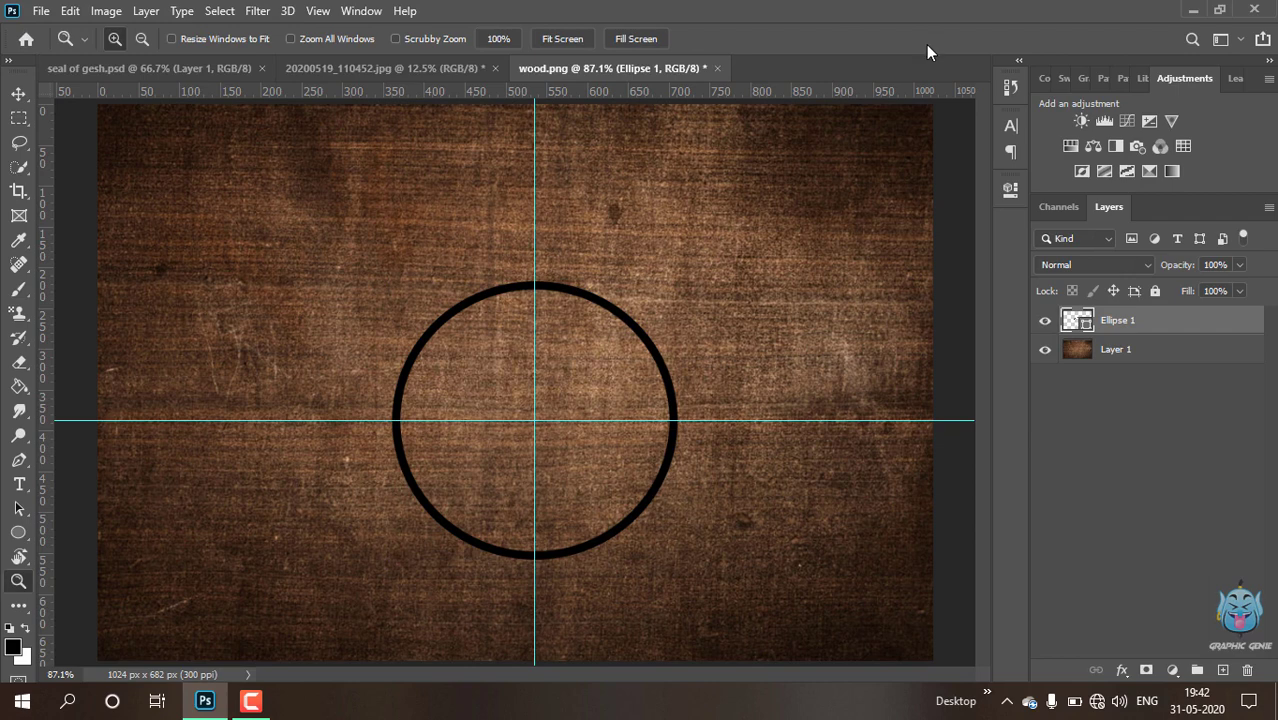
Duplicate the Ellipse 1 layer and scale the copy down to about 91.4% around the shared centre as an inner ring
{"action": "key", "text": "ctrl+j"}
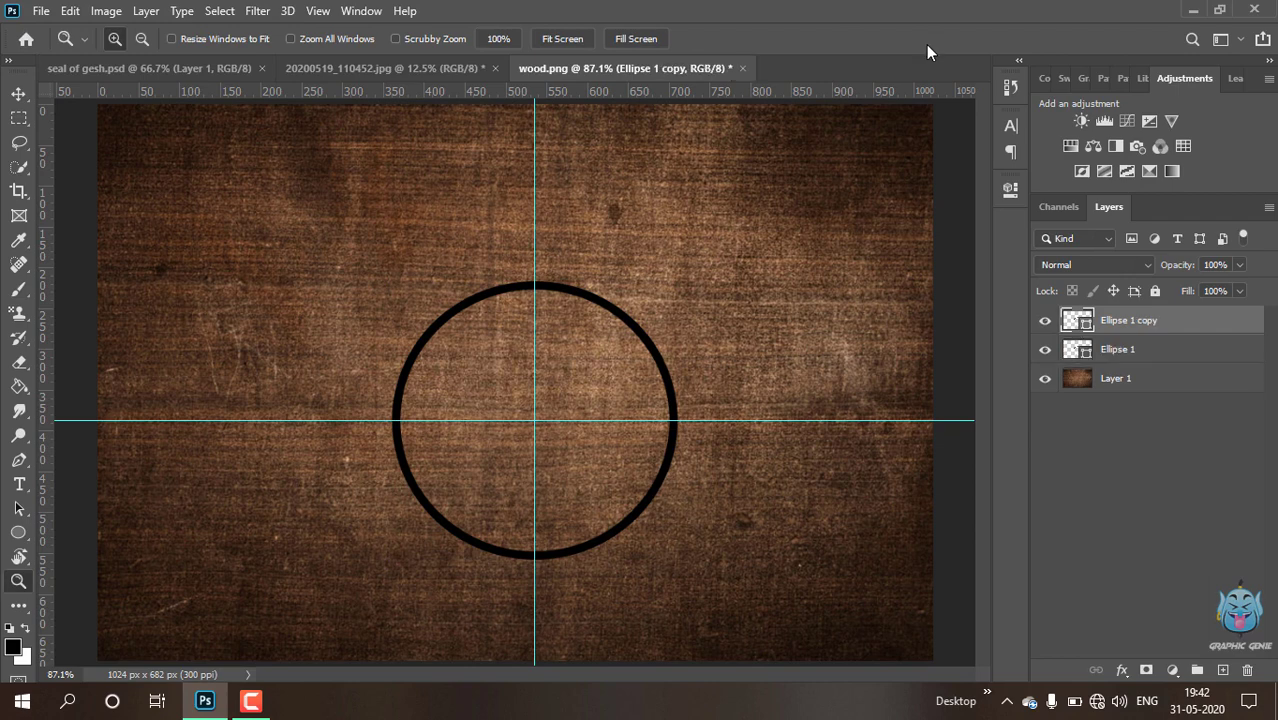
{"action": "key", "text": "ctrl+t"}
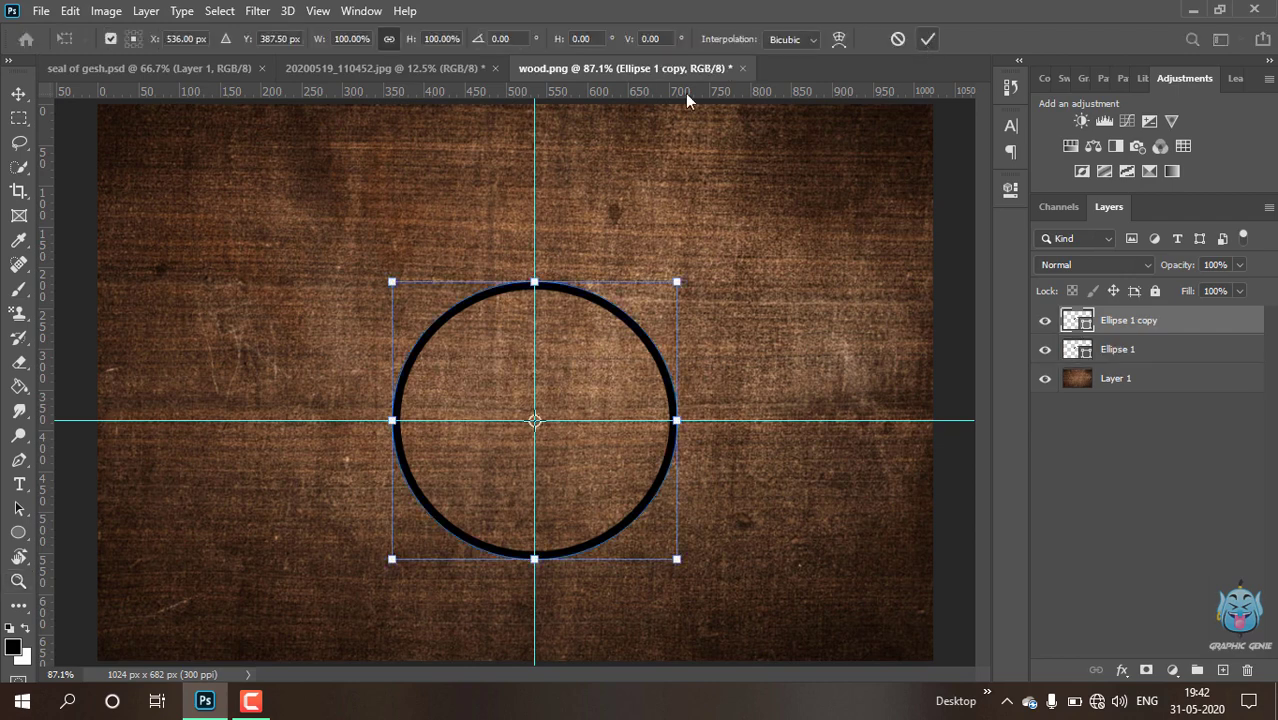
{"action": "left_click_drag", "start_coordinate": [677, 282], "coordinate": [652, 305]}
{"action": "left_click_drag", "start_coordinate": [595, 401], "coordinate": [607, 386]}
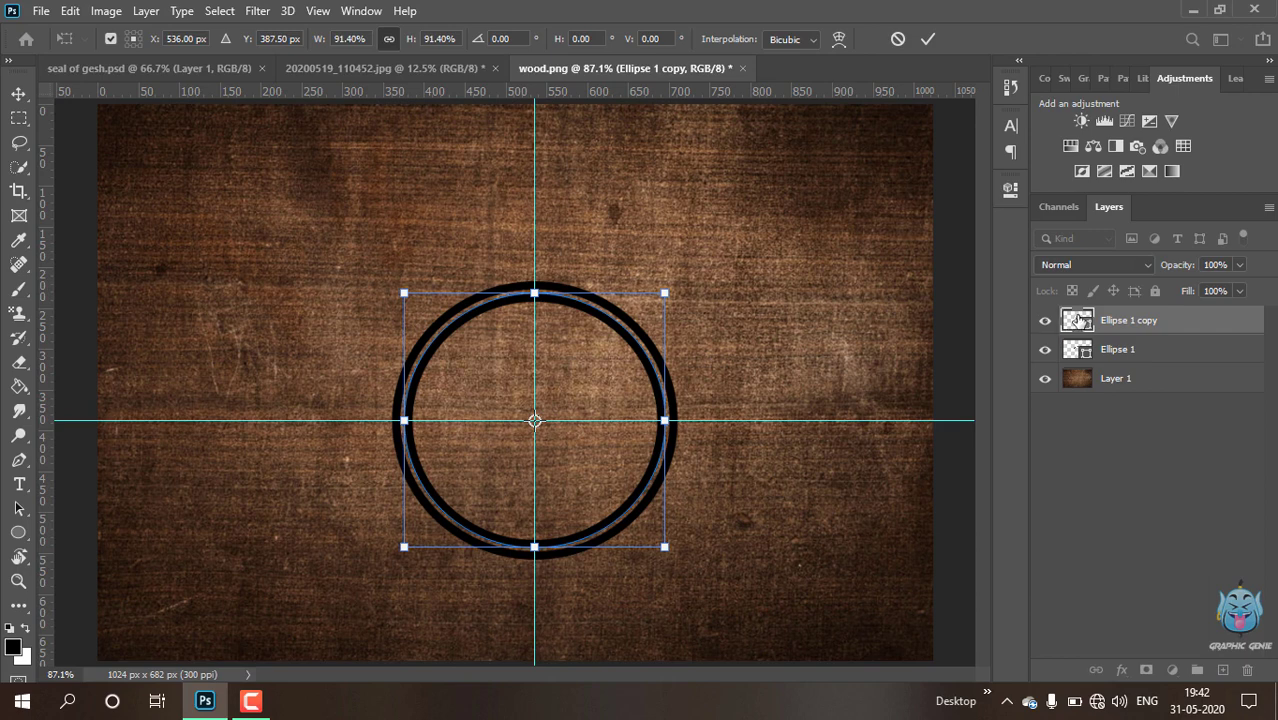
{"action": "key", "text": "Return"}
{"action": "key", "text": "z"}
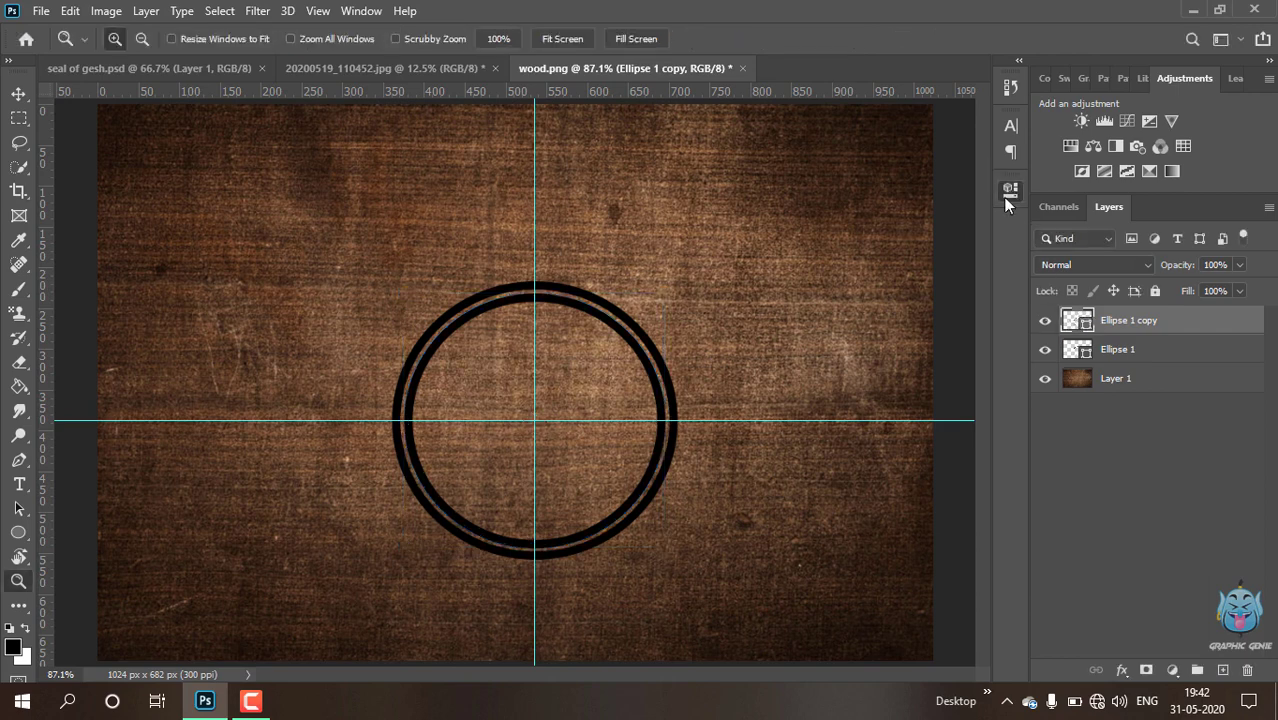
Reduce the inner ring's stroke width to about 7.41 px
{"action": "left_click", "coordinate": [1010, 188]}
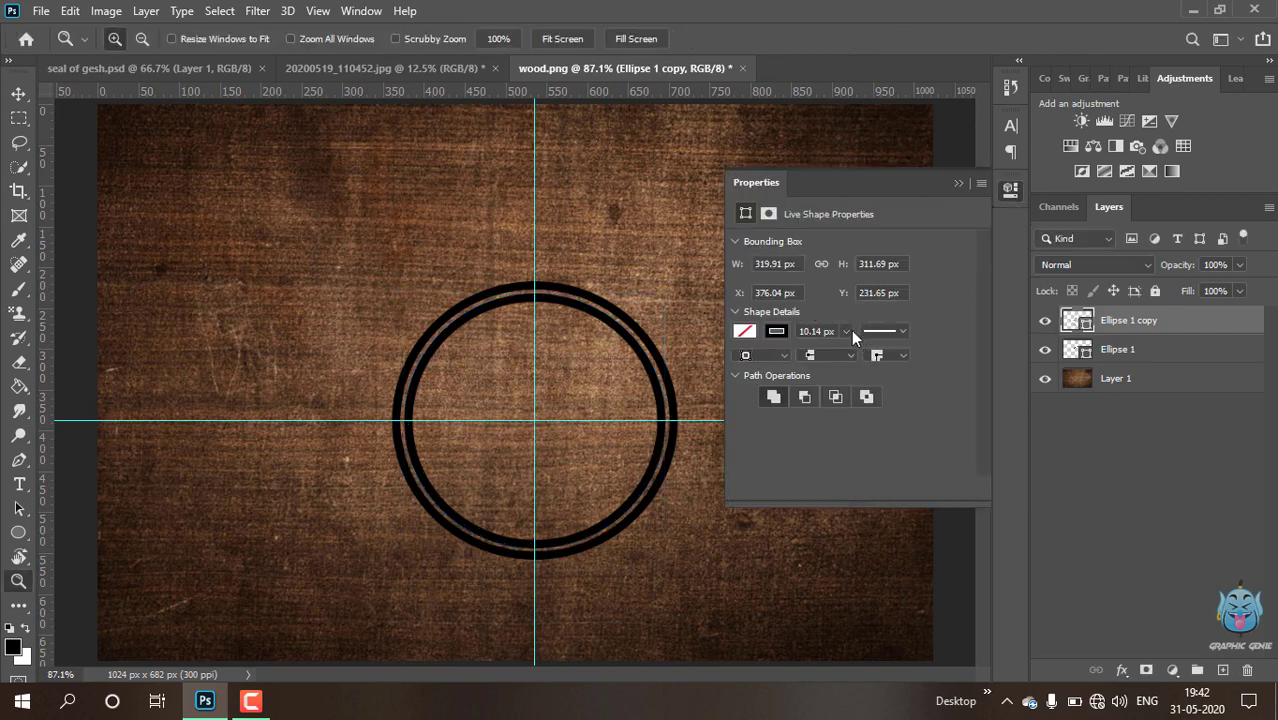
{"action": "left_click", "coordinate": [846, 332]}
{"action": "left_click_drag", "start_coordinate": [846, 355], "coordinate": [843, 356]}
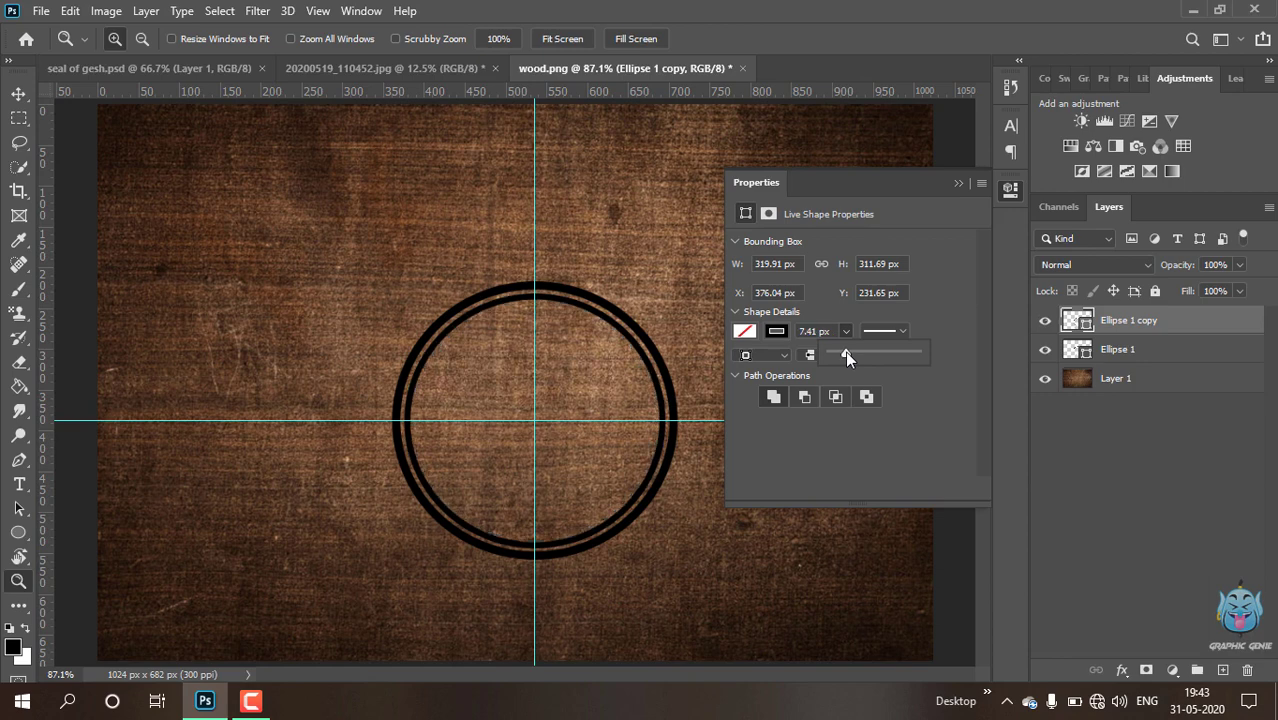
Reduce the inner ring's stroke width to about 4.68 px and dismiss its shape properties
{"action": "left_click_drag", "start_coordinate": [845, 352], "coordinate": [844, 352]}
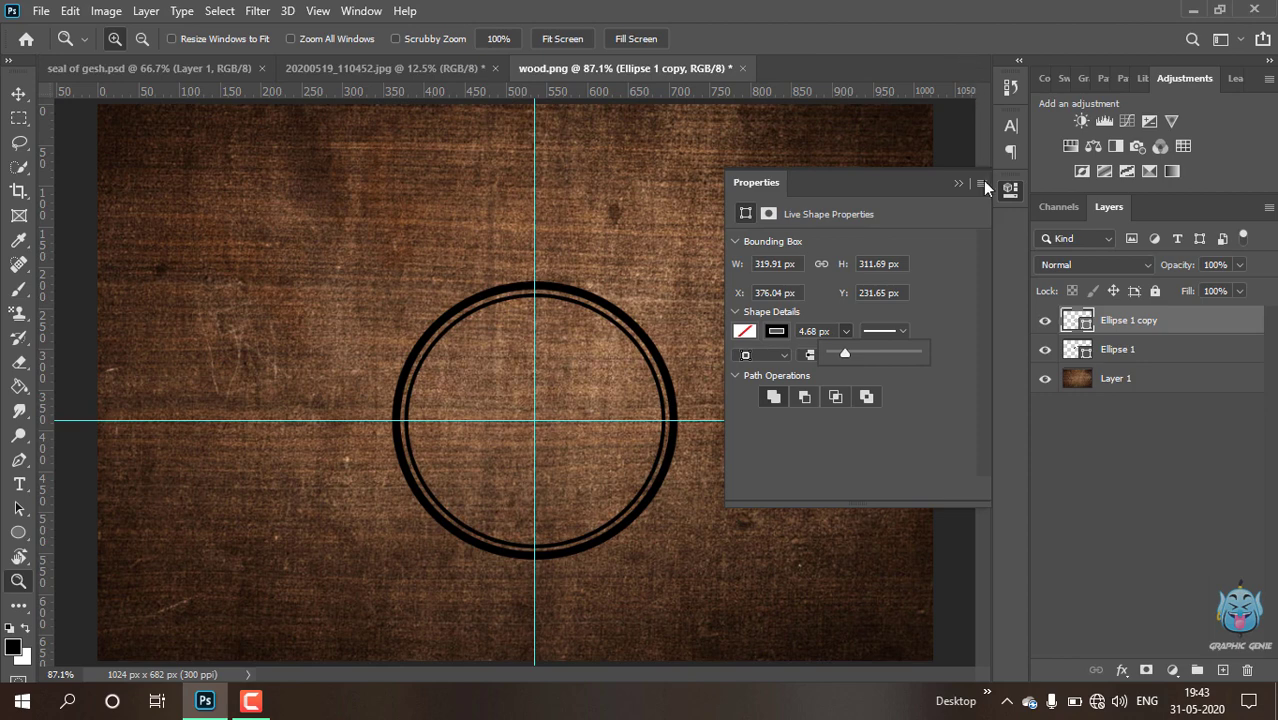
{"action": "left_click", "coordinate": [958, 185]}
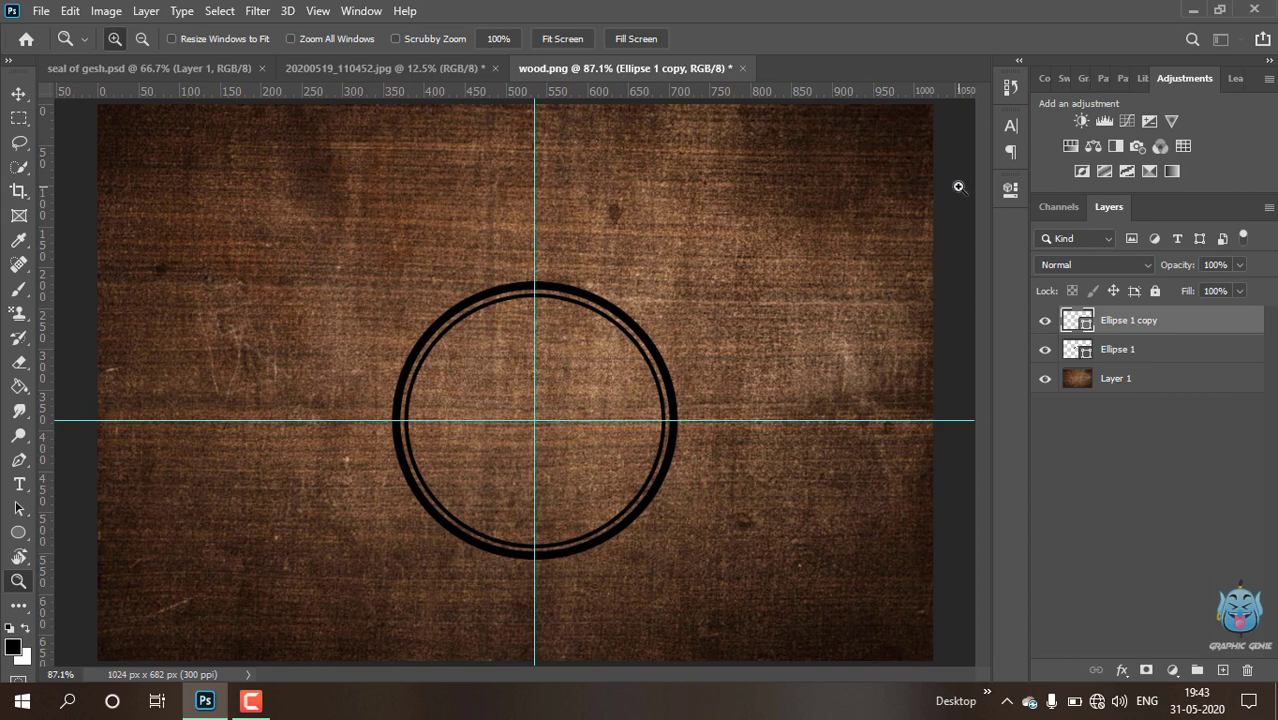
Duplicate the Ellipse 1 copy layer, scale the duplicate to about 76.95% and centre it on the guide intersection as the innermost ring
{"action": "key", "text": "ctrl+j"}
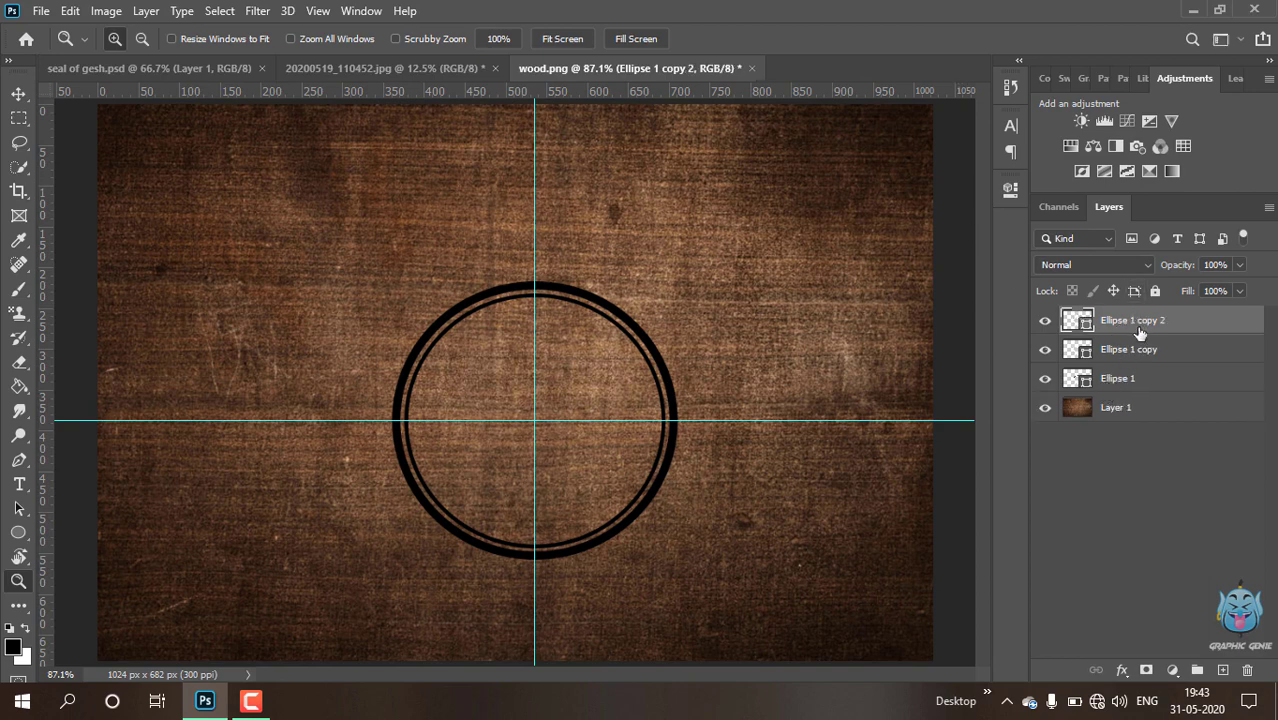
{"action": "key", "text": "ctrl+t"}
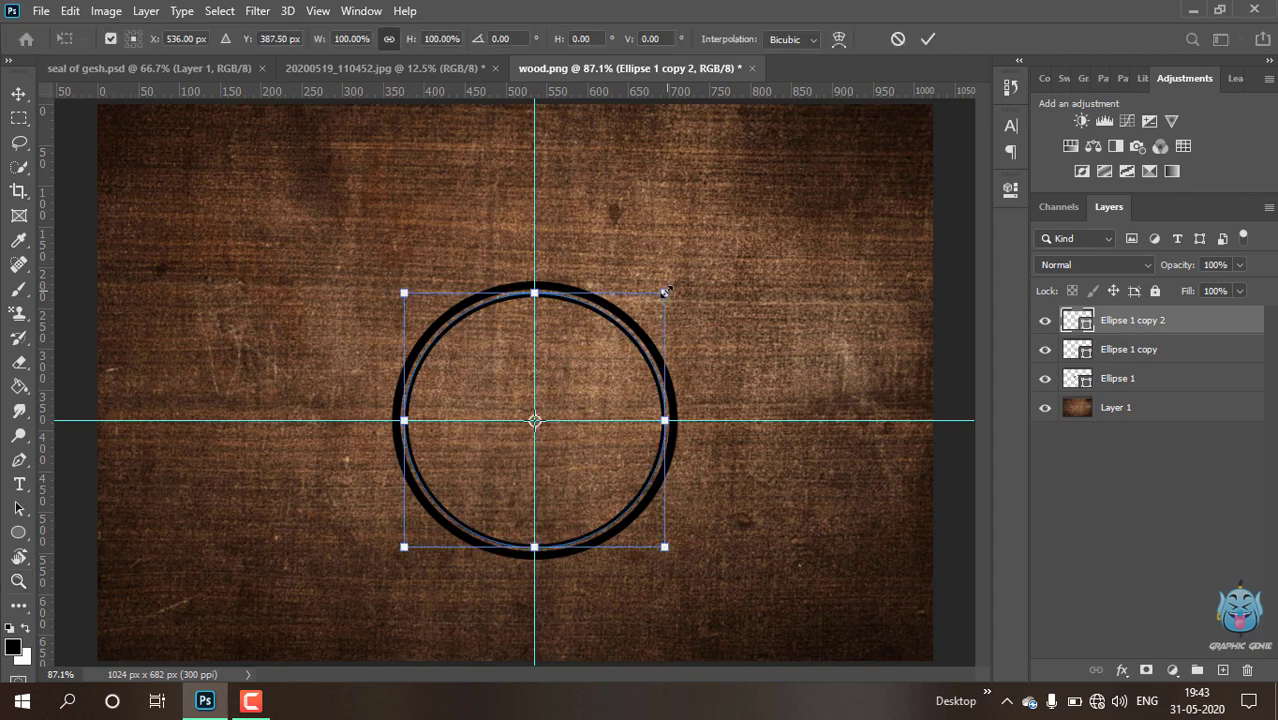
{"action": "left_click_drag", "start_coordinate": [665, 291], "coordinate": [612, 352]}
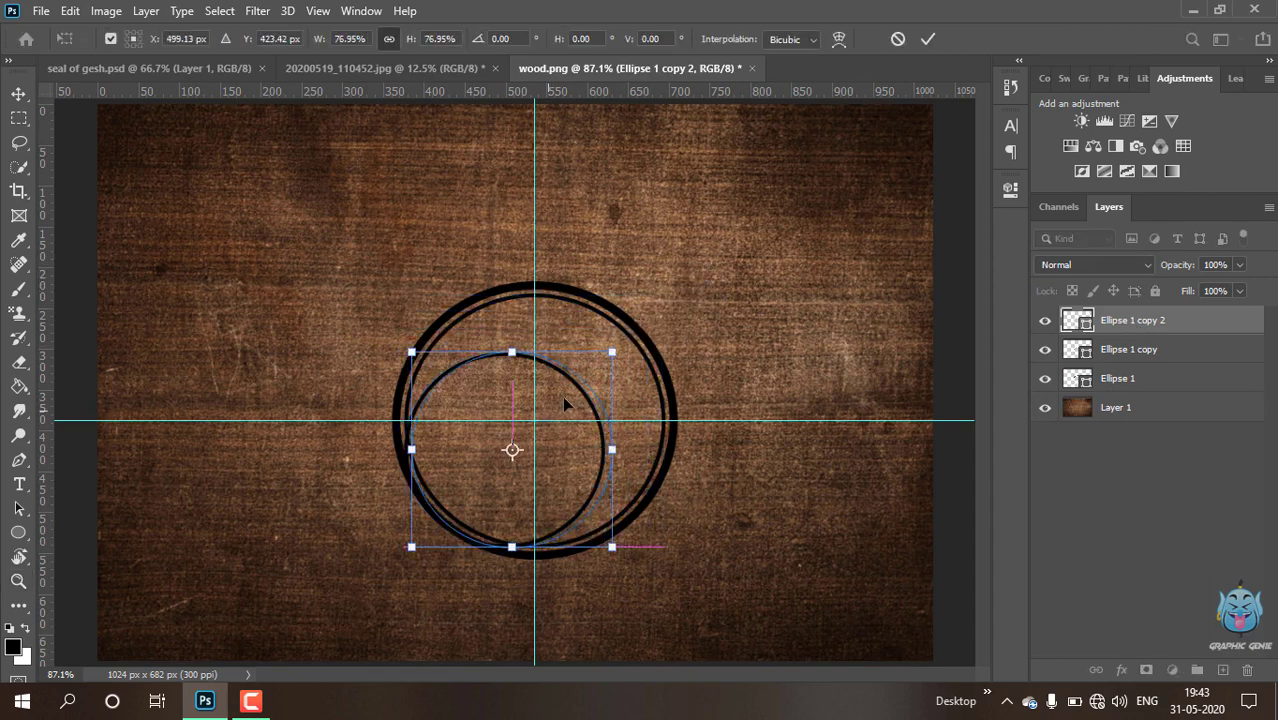
{"action": "left_click_drag", "start_coordinate": [563, 395], "coordinate": [581, 387]}
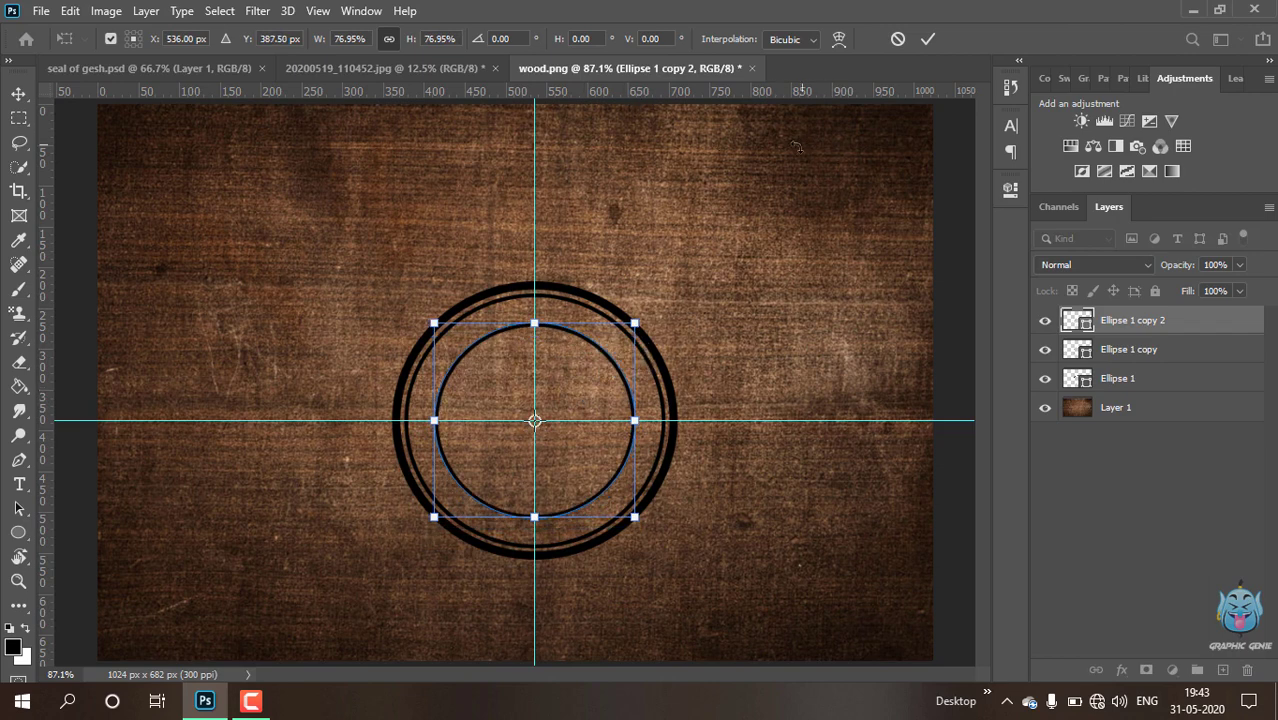
{"action": "left_click", "coordinate": [928, 38]}
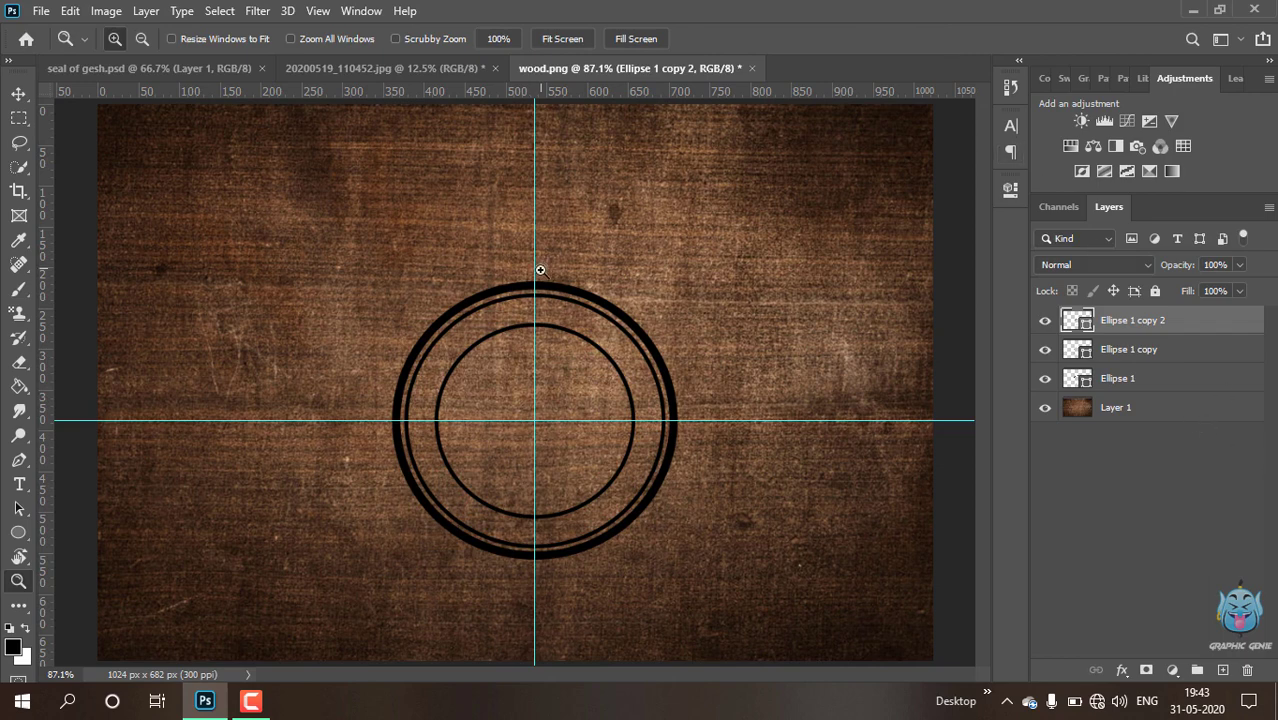
Enlarge the Ellipse 1 and Ellipse 1 copy rings together to about 107.92% and recentre them on the guide intersection
{"action": "left_click", "coordinate": [1158, 358]}
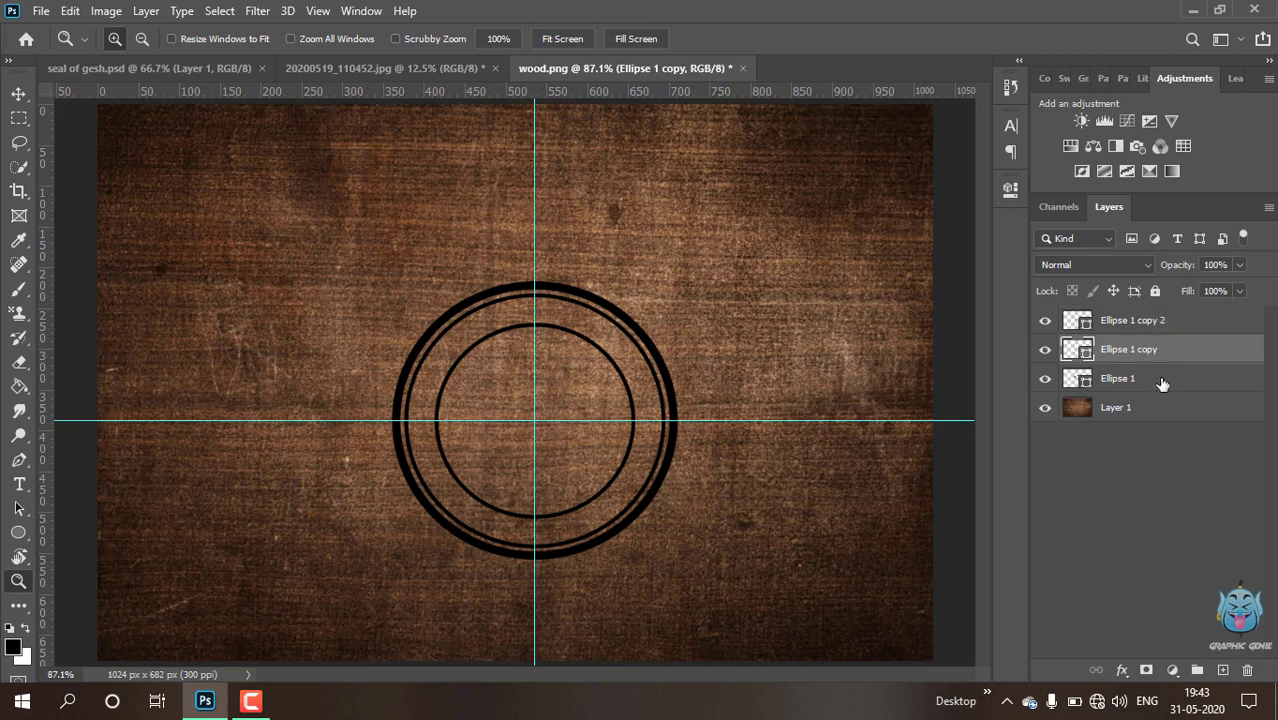
{"action": "left_click", "coordinate": [1162, 382], "text": "shift"}
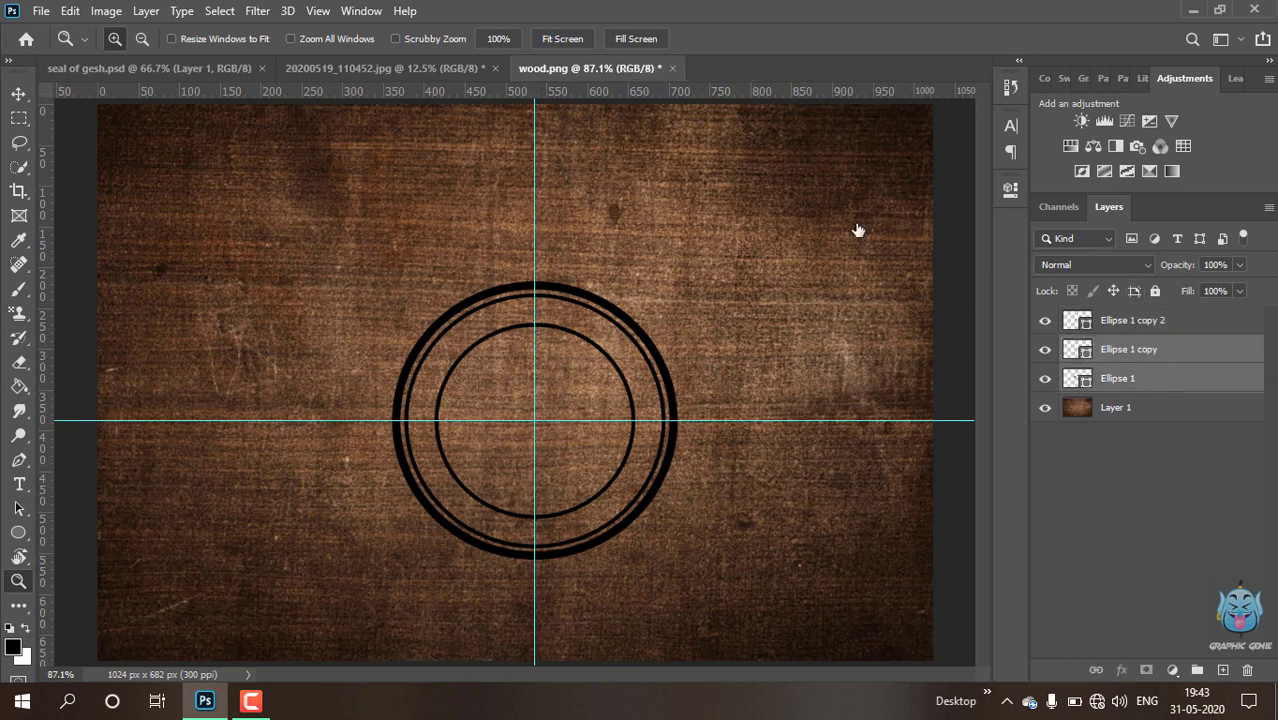
{"action": "key", "text": "ctrl+t"}
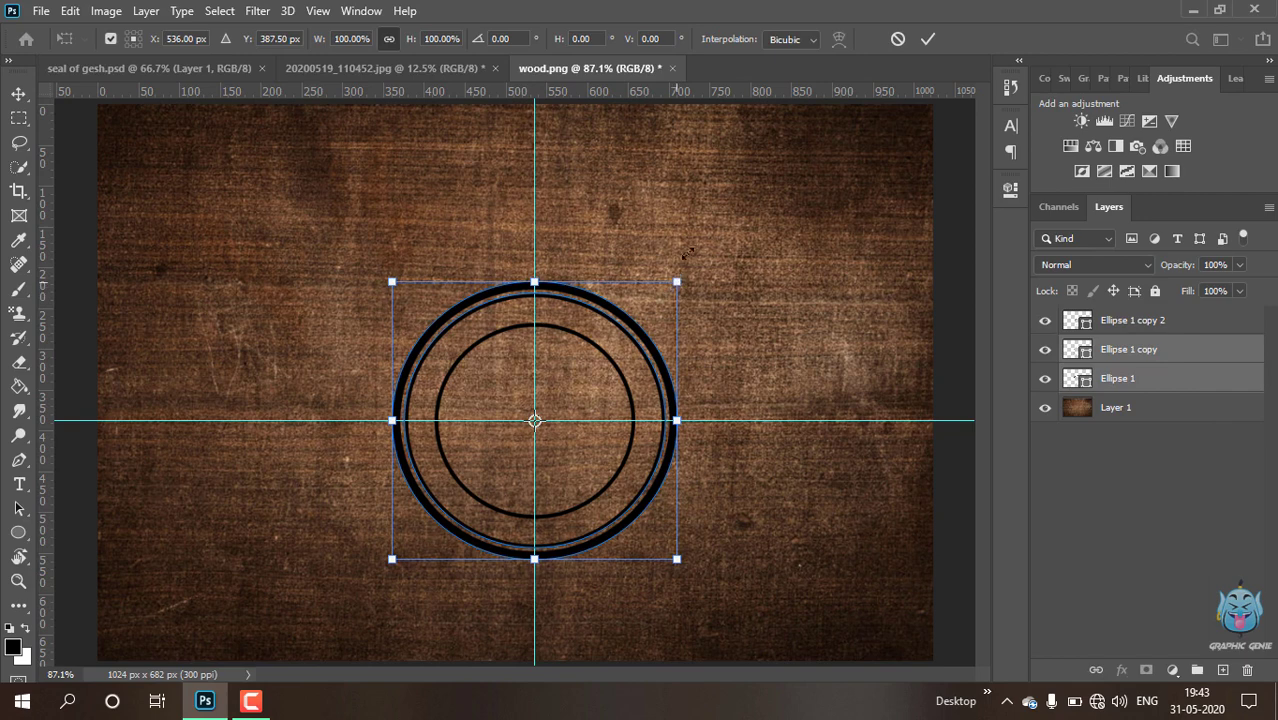
{"action": "mouse_move", "coordinate": [687, 253]}
{"action": "left_mouse_down"}
{"action": "mouse_move", "coordinate": [713, 243]}
{"action": "mouse_move", "coordinate": [690, 257]}
{"action": "left_mouse_up"}
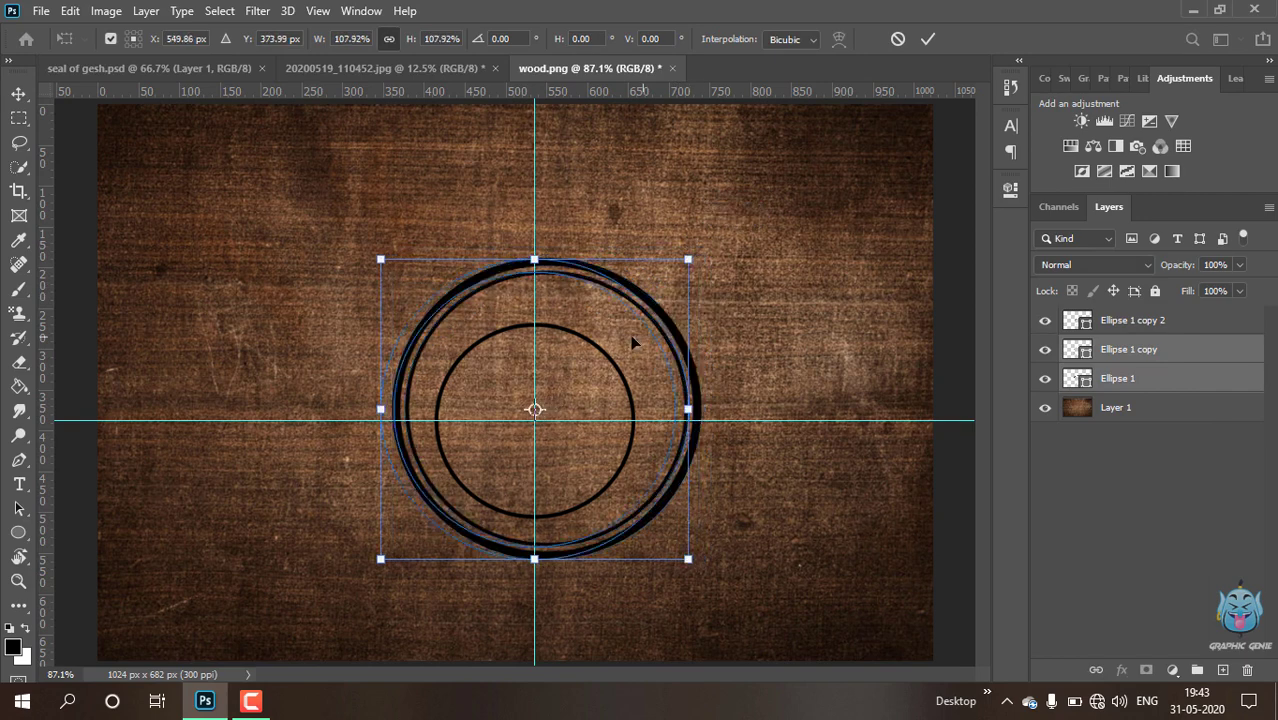
{"action": "left_click_drag", "start_coordinate": [633, 340], "coordinate": [650, 345]}
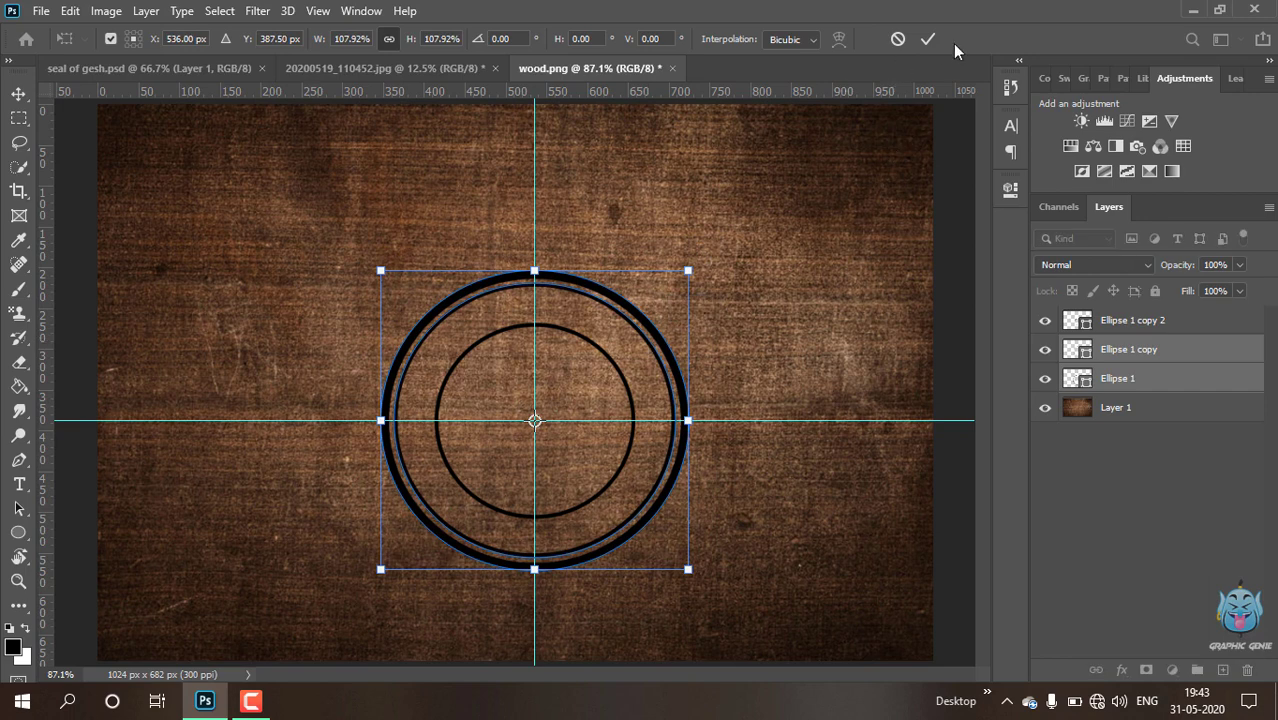
{"action": "left_click", "coordinate": [928, 39]}
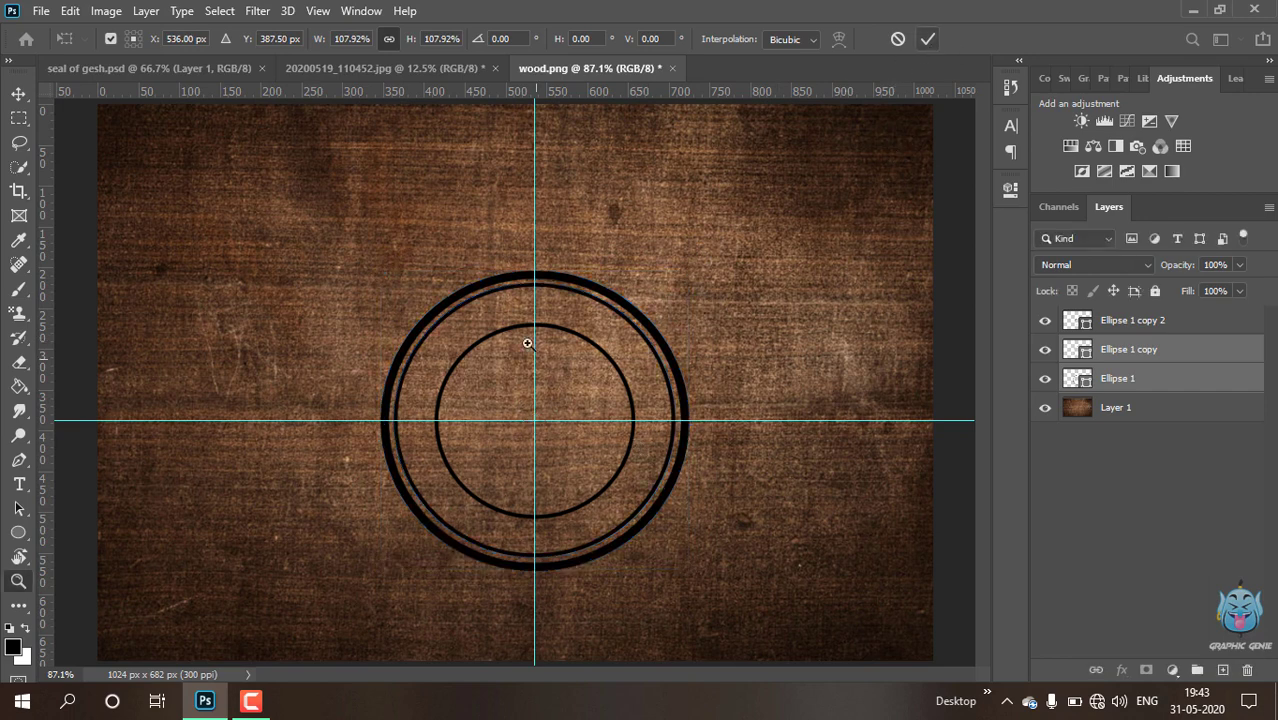
{"action": "key", "text": "z"}
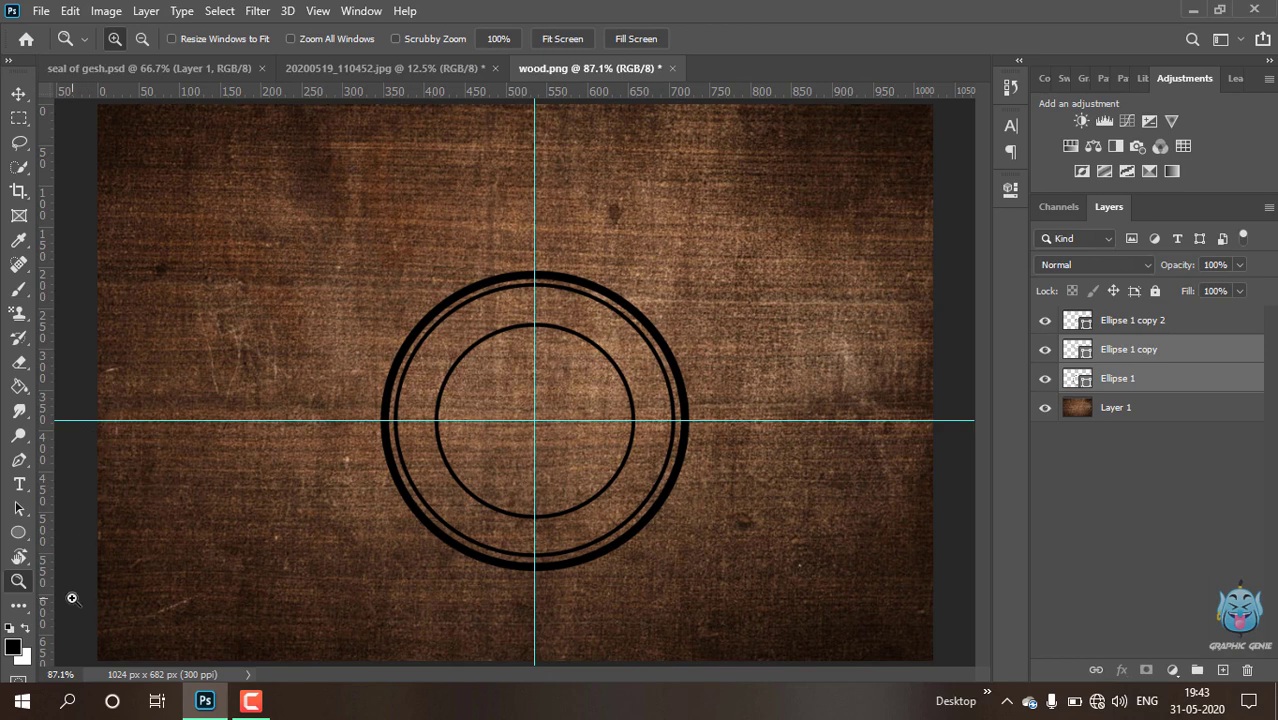
Write GRAPHIC GENIE in a temporary text box above the rings, copy the text and discard the box
{"action": "left_click", "coordinate": [25, 483]}
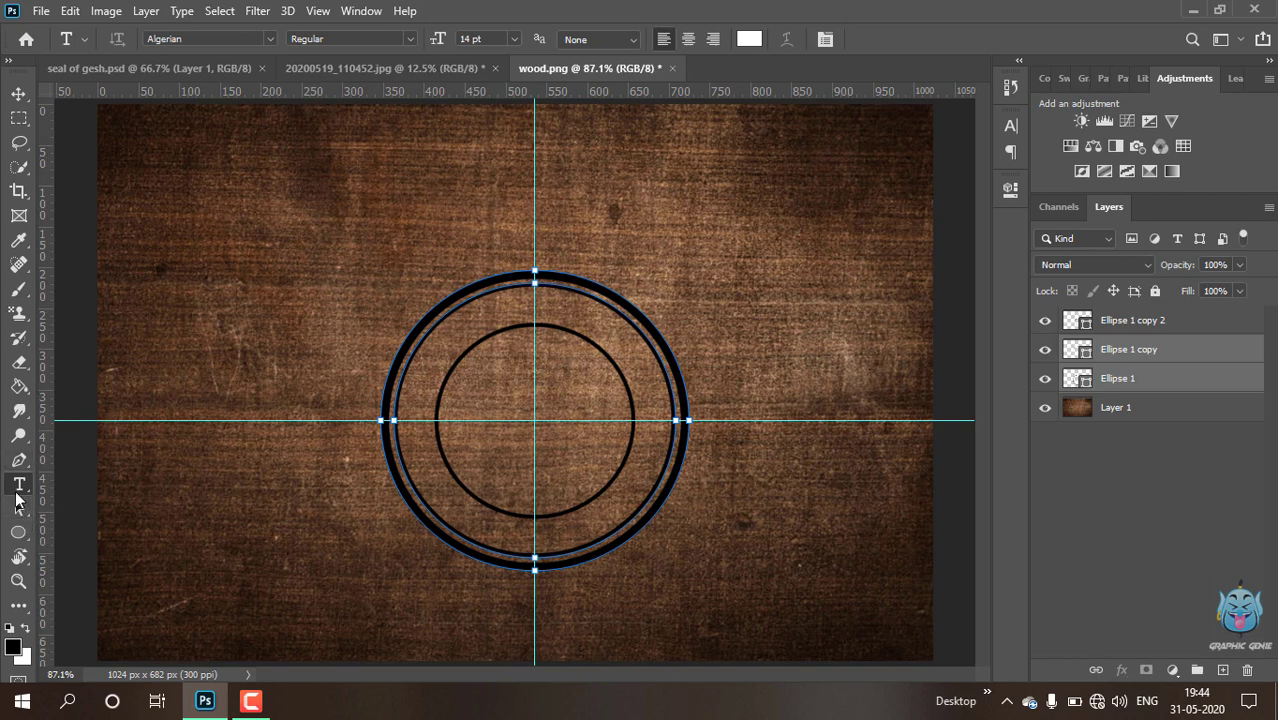
{"action": "left_click", "coordinate": [1170, 320]}
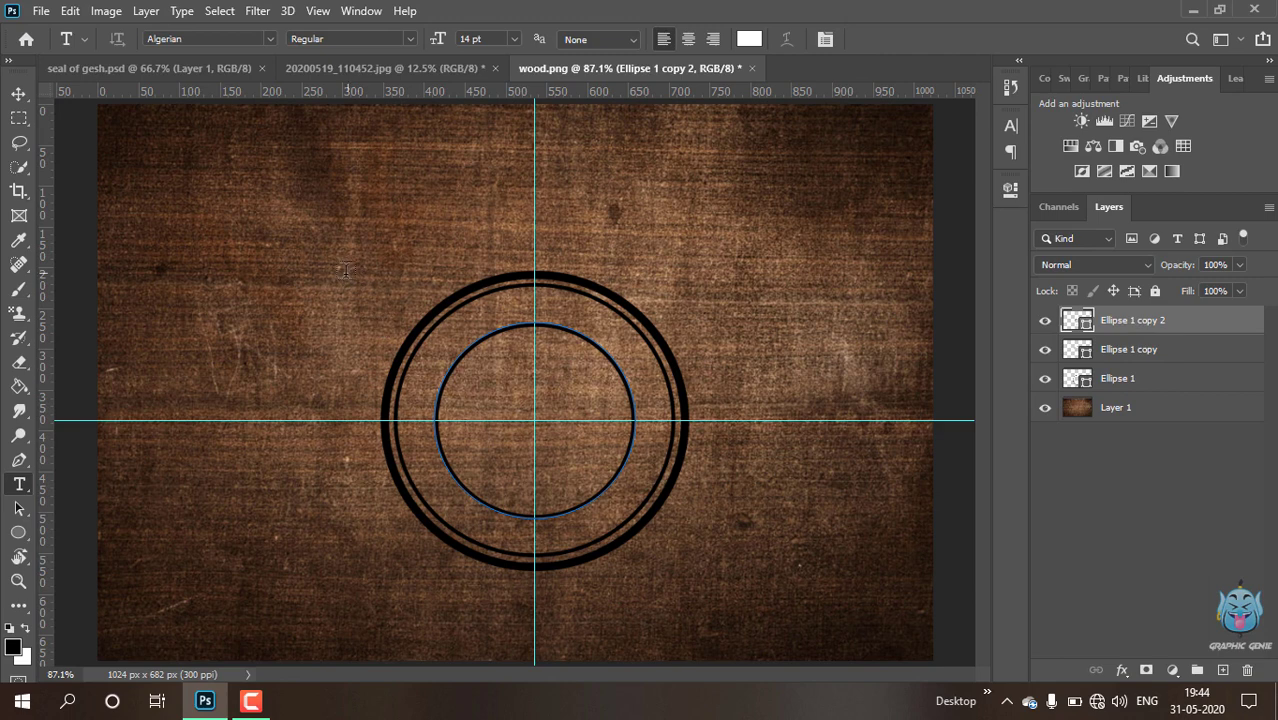
{"action": "left_click_drag", "start_coordinate": [190, 181], "coordinate": [487, 214]}
{"action": "type", "text": "GRA "}
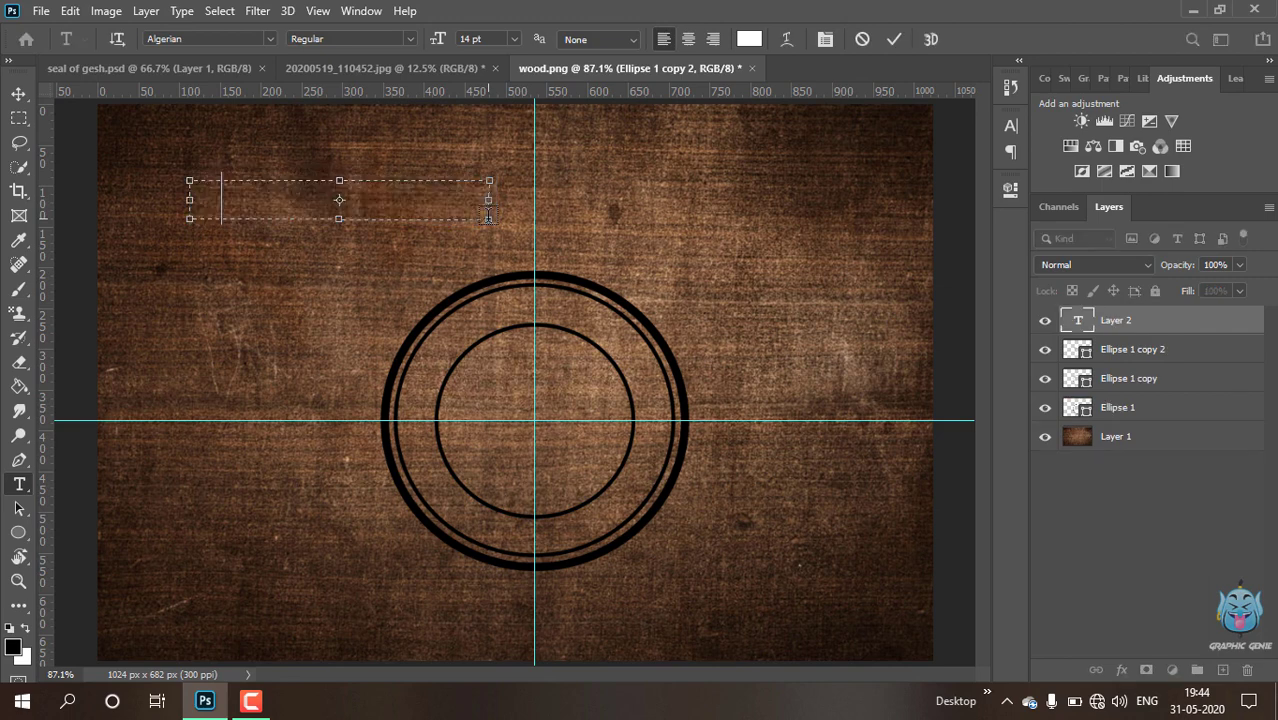
{"action": "type", "text": "P "}
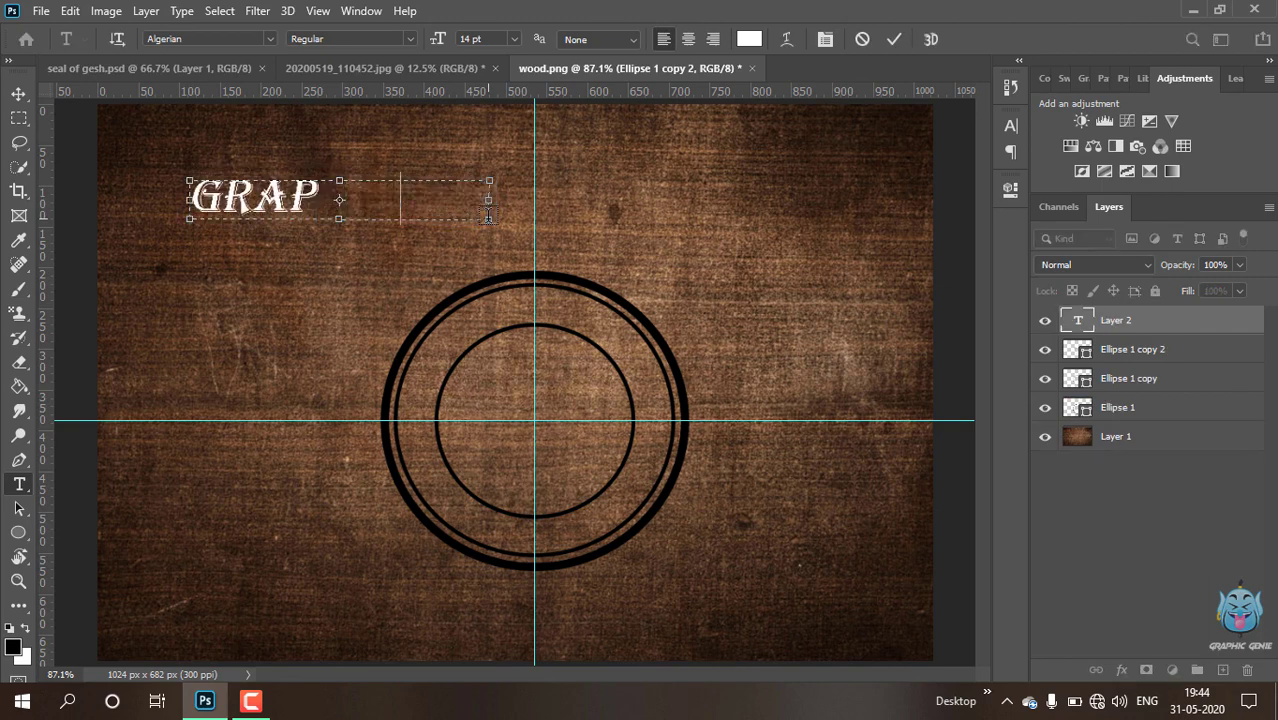
{"action": "type", "text": "HIC"}
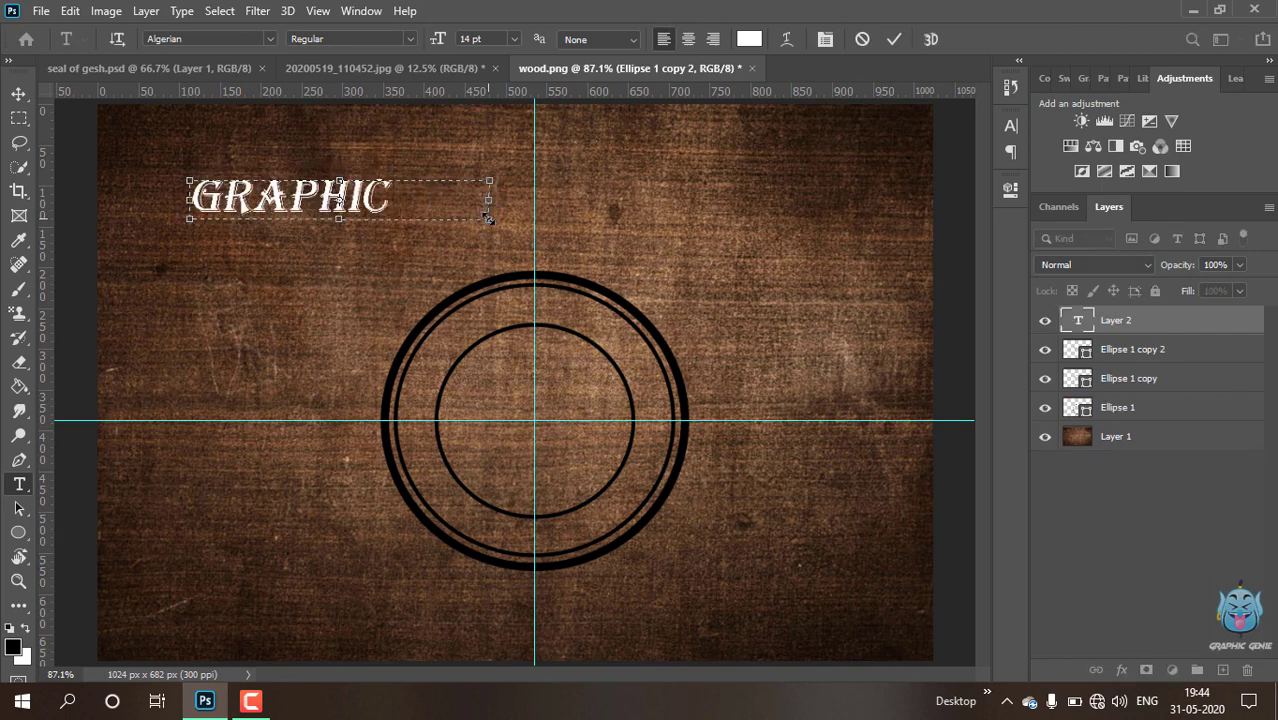
{"action": "left_click_drag", "start_coordinate": [489, 200], "coordinate": [560, 213]}
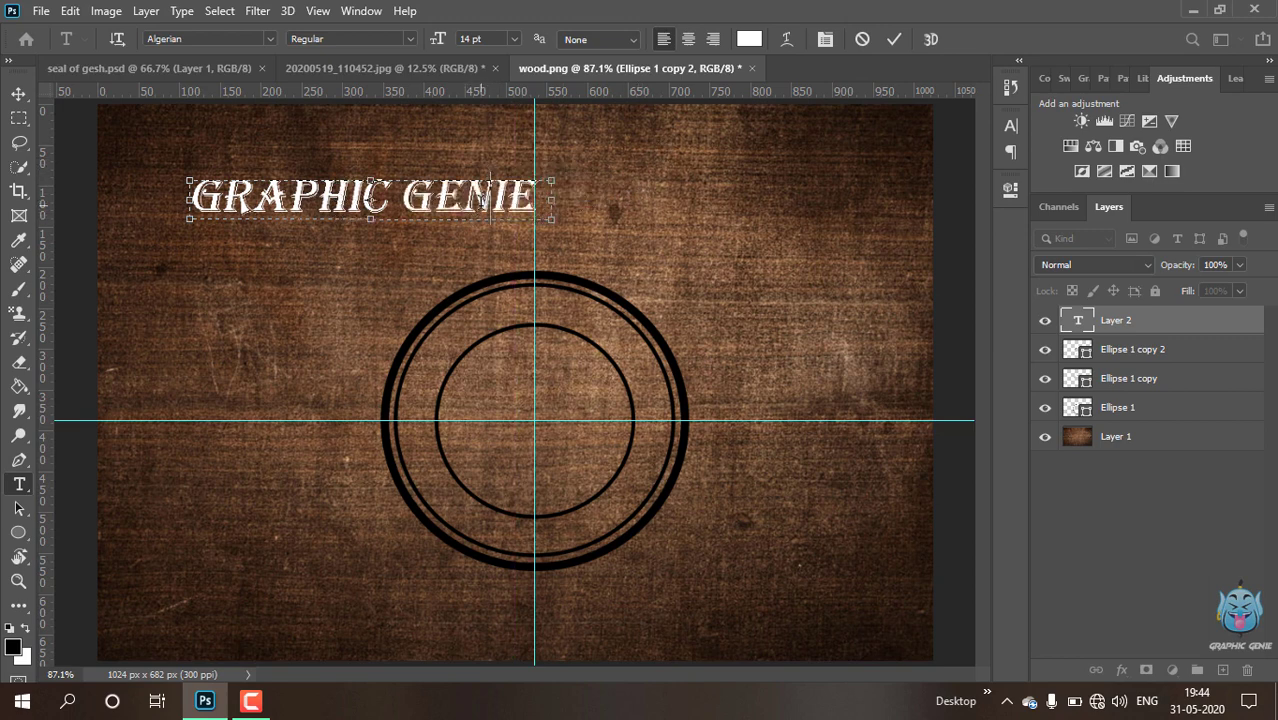
{"action": "key", "text": "ctrl+a"}
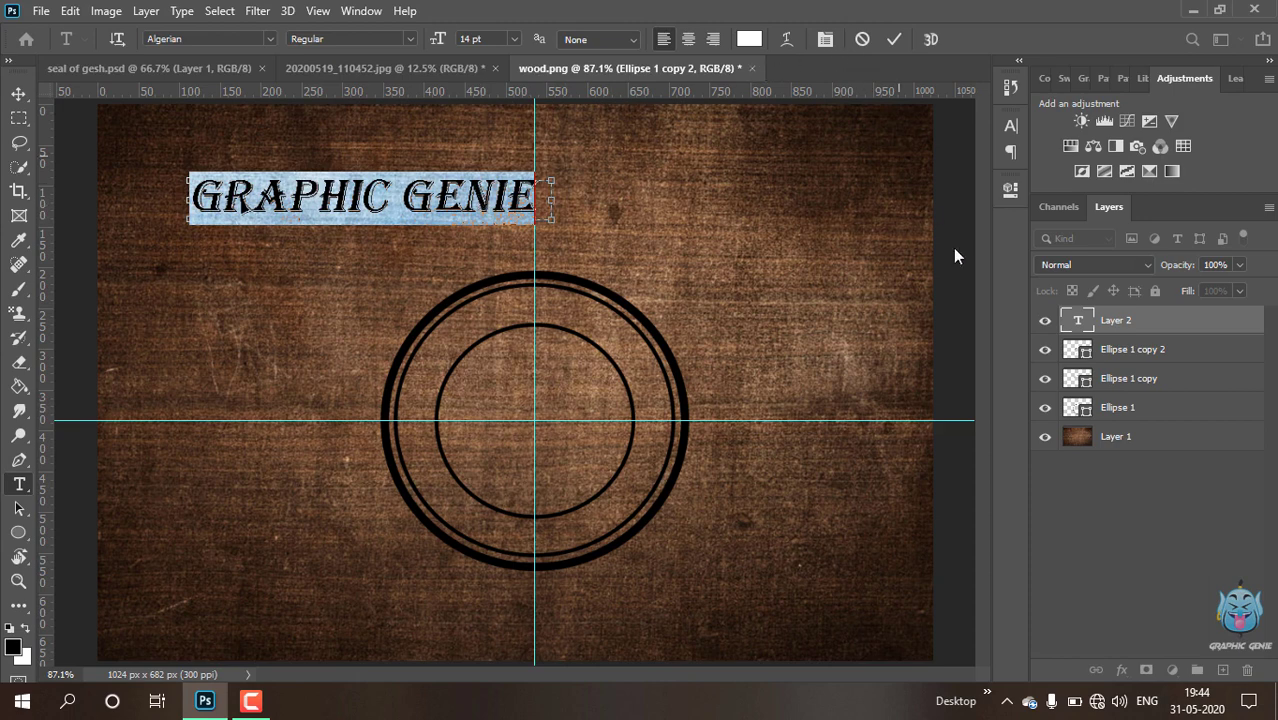
{"action": "left_click", "coordinate": [866, 43]}
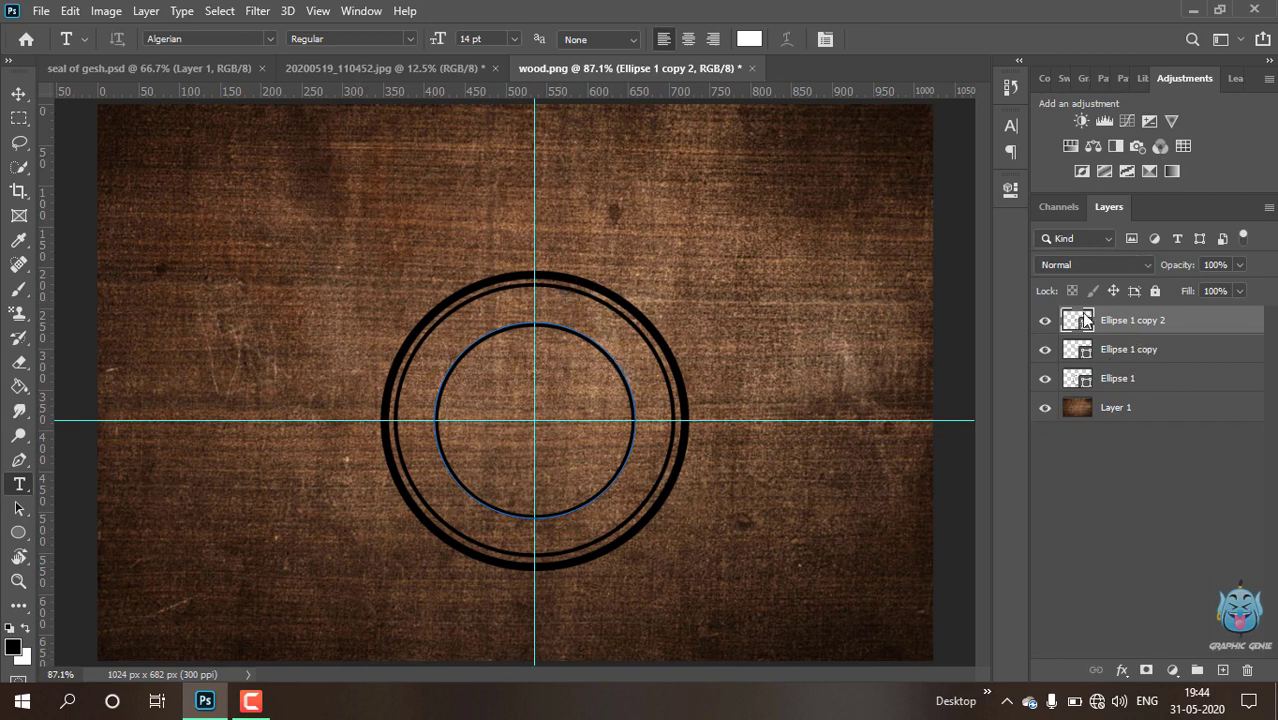
Add text along the innermost ring's path, paste GRAPHIC GENIE into it and set its size to 10 pt
{"action": "left_click", "coordinate": [532, 322]}
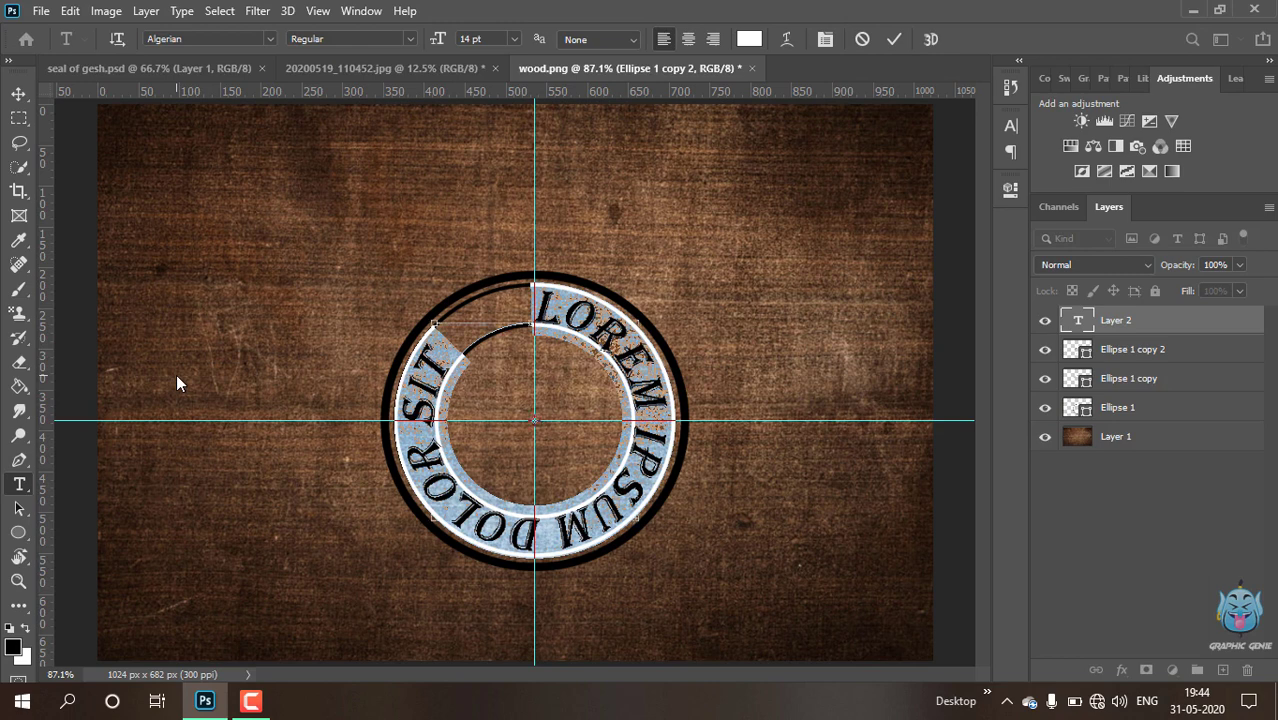
{"action": "key", "text": "ctrl+v"}
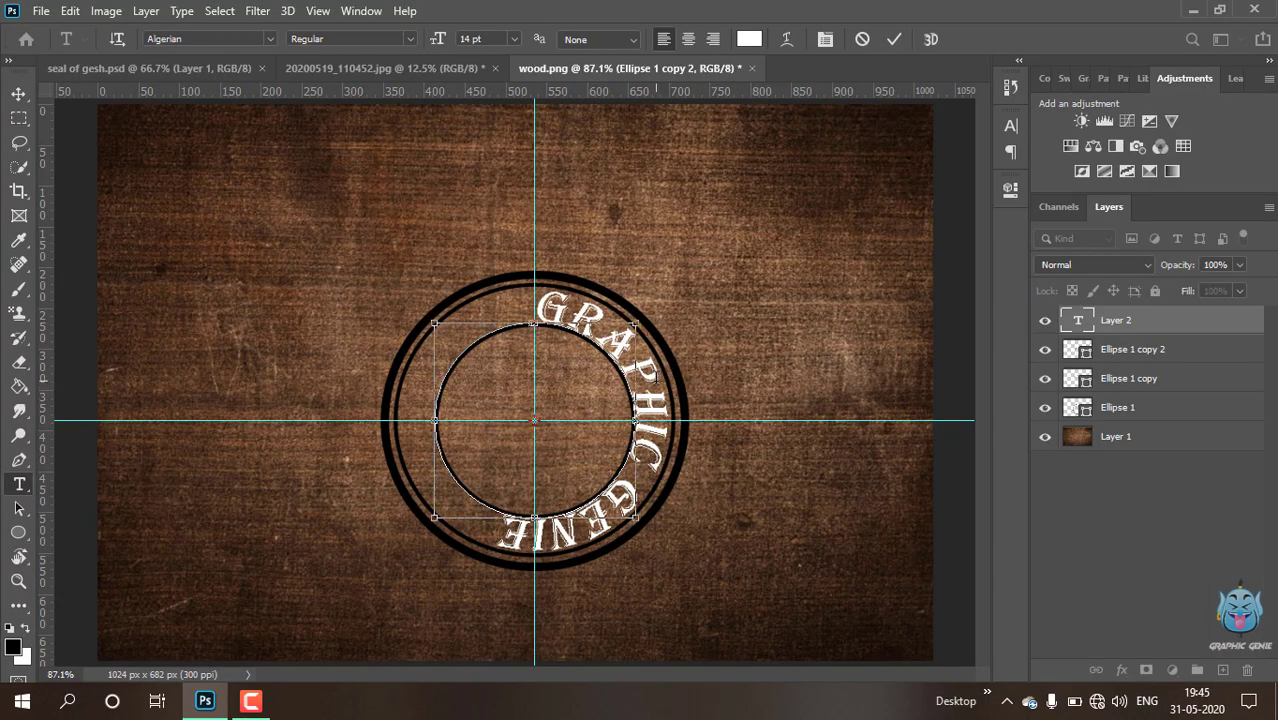
{"action": "key", "text": "ctrl+a"}
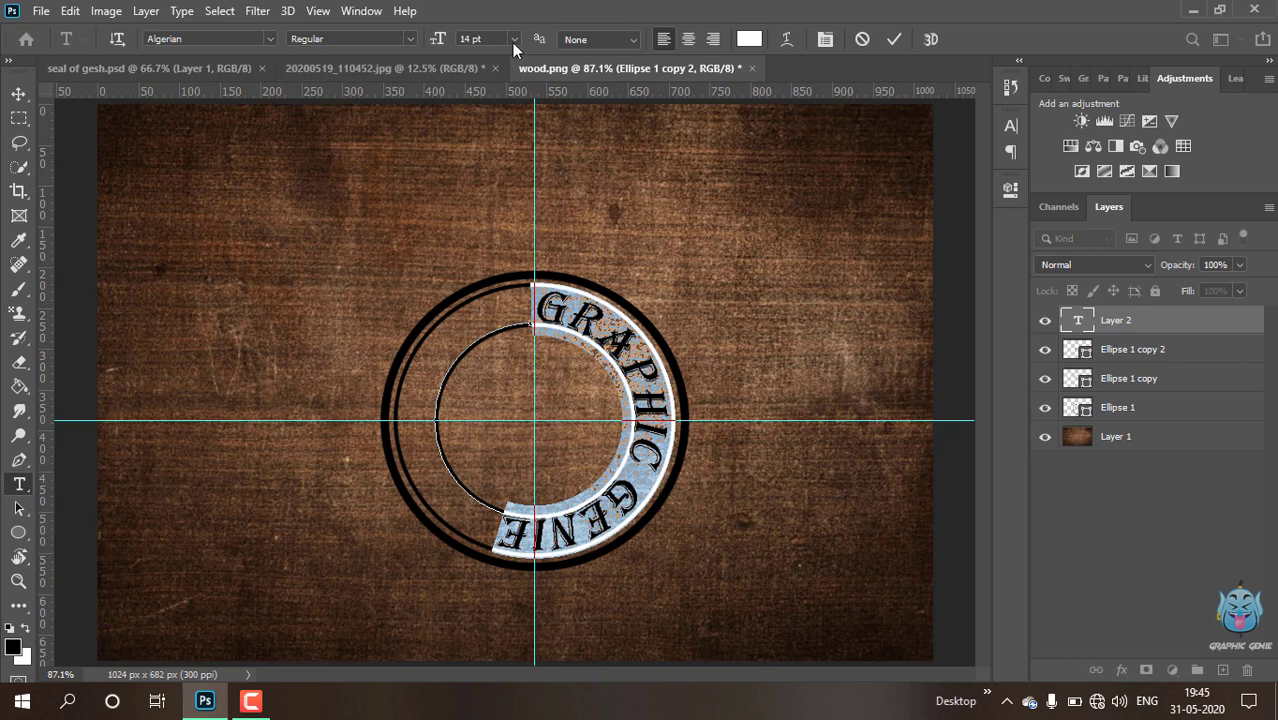
{"action": "left_click", "coordinate": [513, 39]}
{"action": "left_click", "coordinate": [517, 124]}
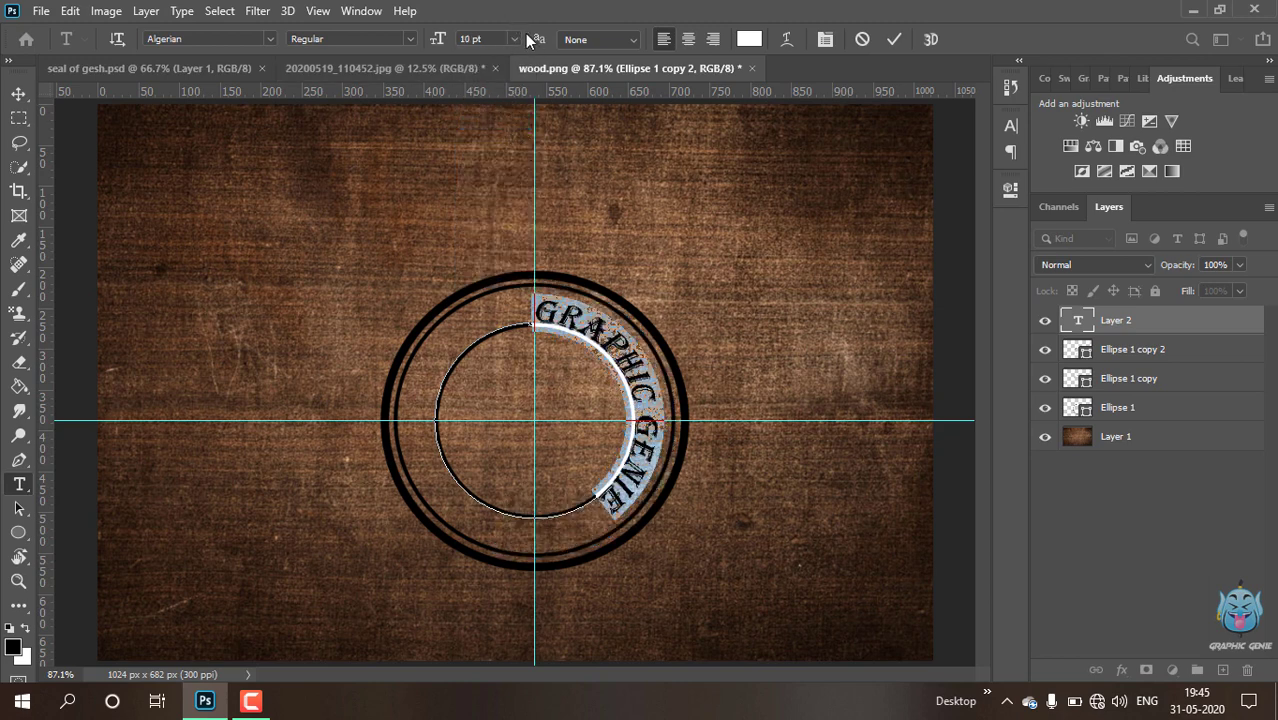
{"action": "left_click", "coordinate": [515, 39]}
{"action": "left_click", "coordinate": [492, 95]}
{"action": "left_click", "coordinate": [513, 38]}
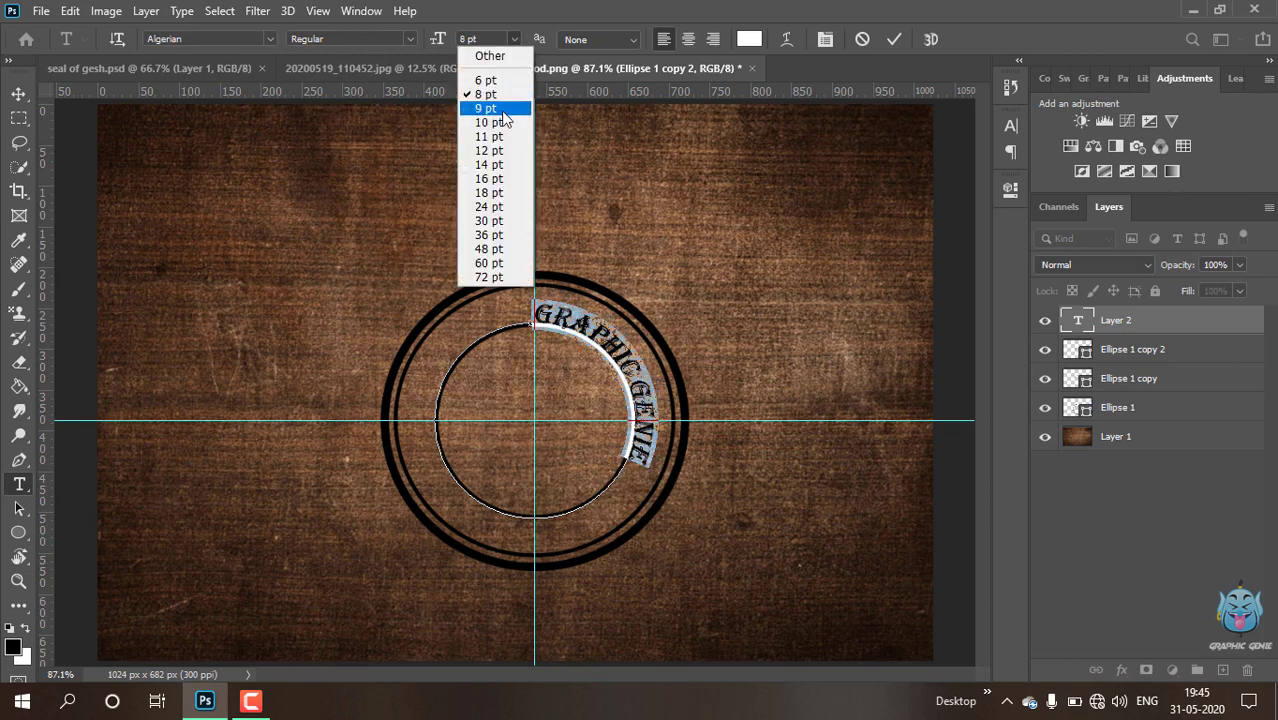
{"action": "left_click", "coordinate": [492, 122]}
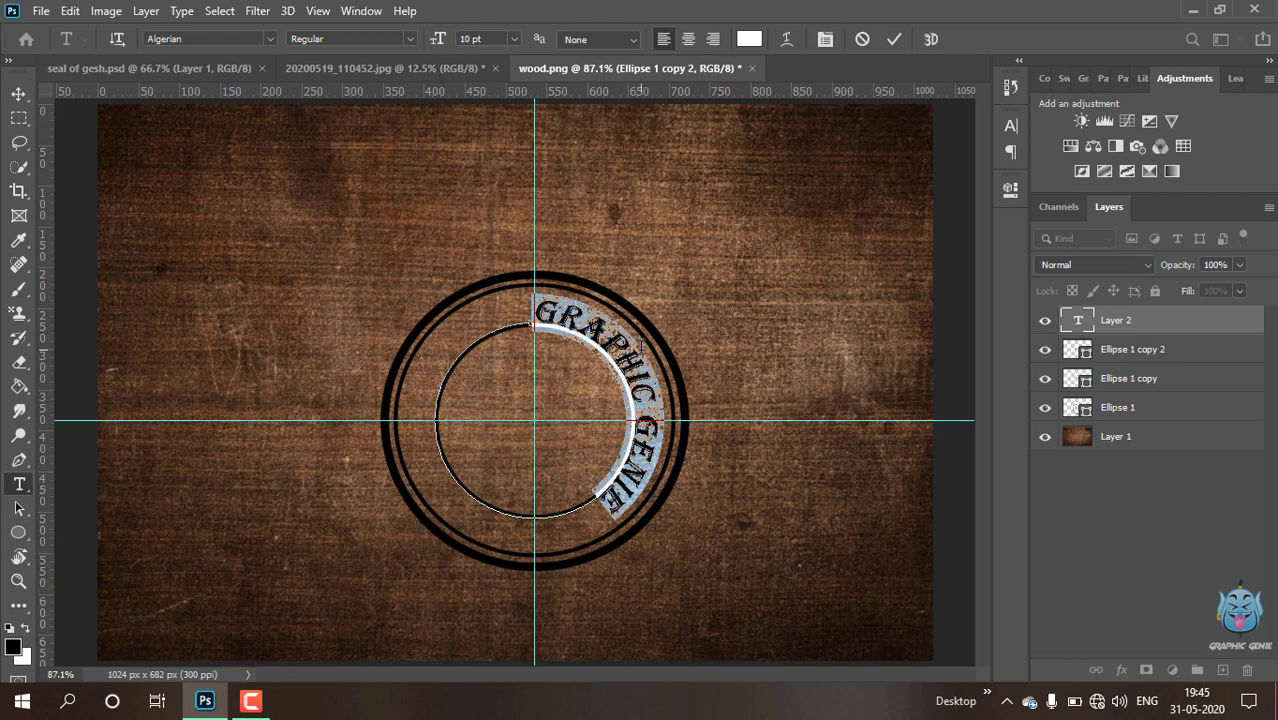
{"action": "key", "text": "ctrl+Return"}
Rotate the curved GRAPHIC GENIE text by about -90.07° and align its path with the innermost ring so it arches over it
{"action": "key", "text": "v"}
{"action": "left_click_drag", "start_coordinate": [591, 292], "coordinate": [460, 307]}
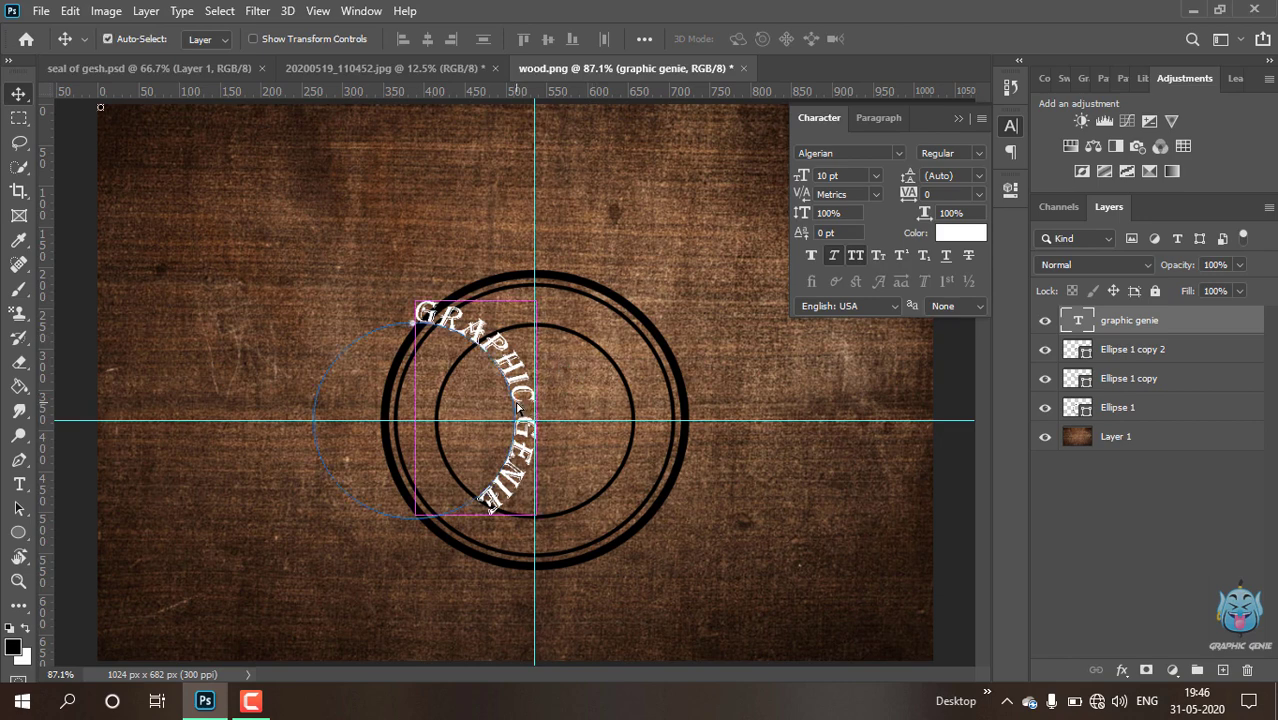
{"action": "key", "text": "ctrl+t"}
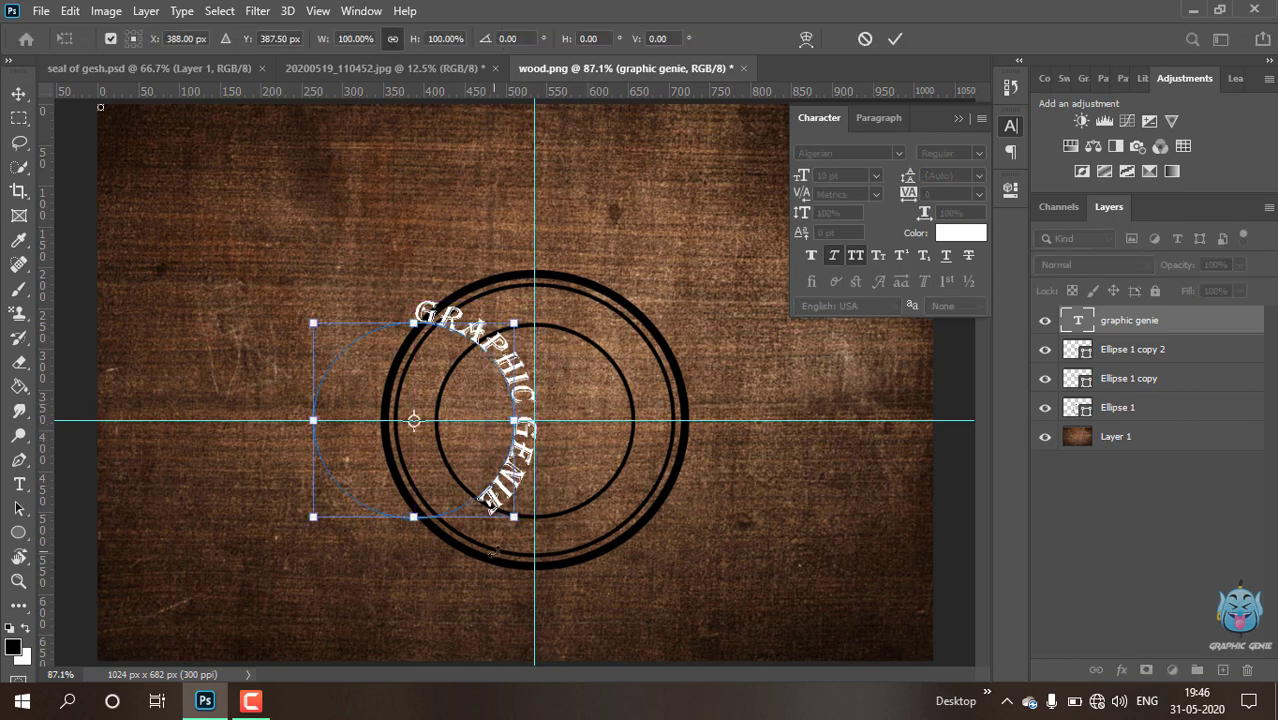
{"action": "left_click_drag", "start_coordinate": [492, 552], "coordinate": [550, 334]}
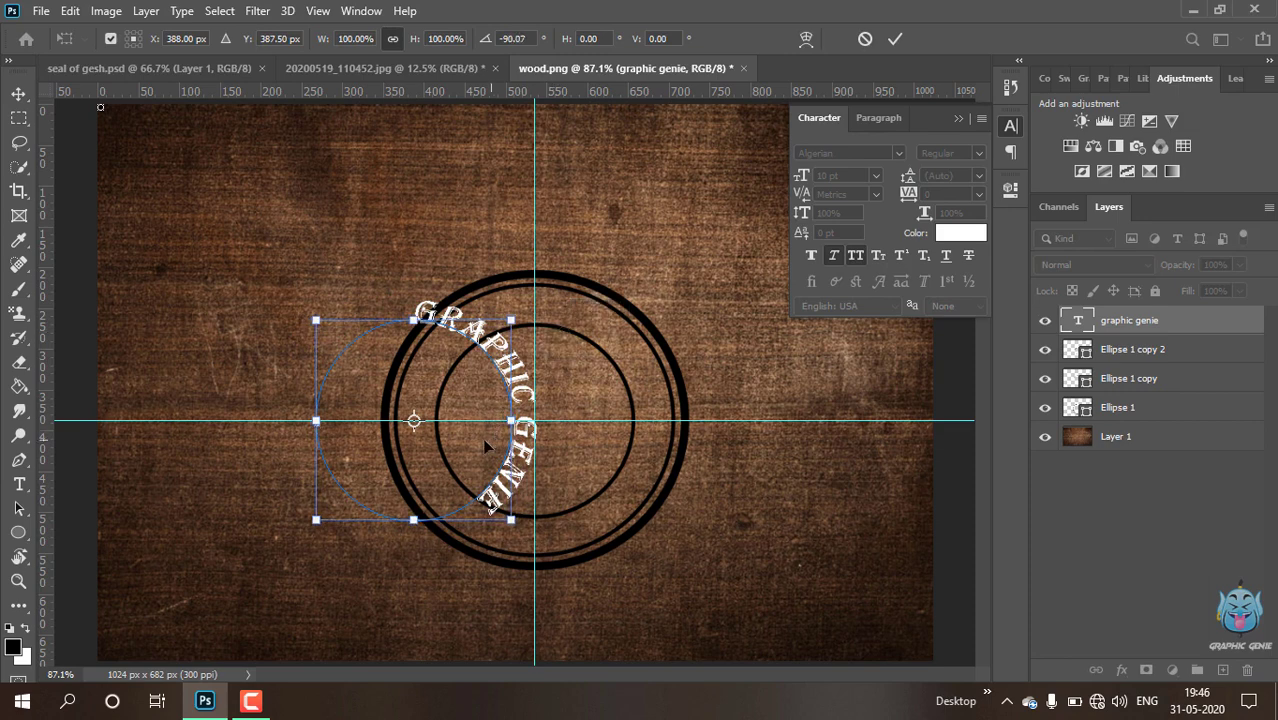
{"action": "left_click_drag", "start_coordinate": [484, 437], "coordinate": [604, 438]}
{"action": "left_click", "coordinate": [896, 39]}
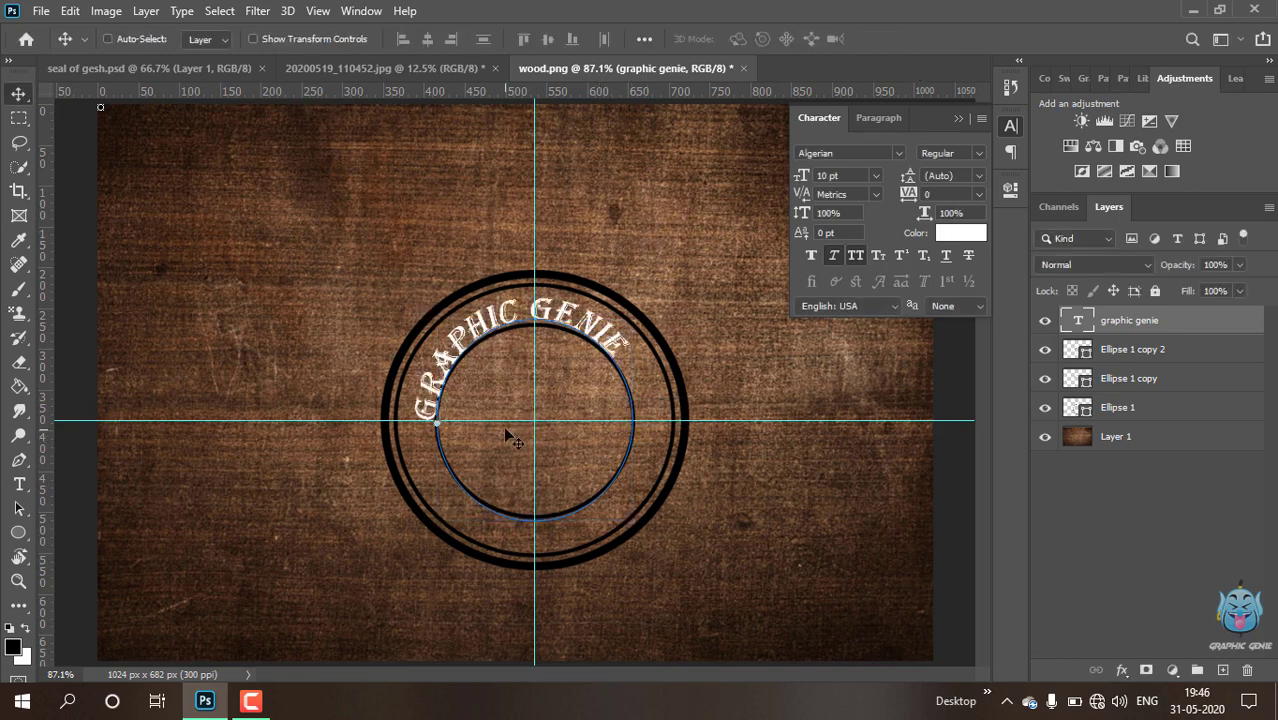
Rotate the curved GRAPHIC GENIE text by 18.40° and enlarge it to 107.06% so it is centred in the ring band
{"action": "key", "text": "ctrl+t"}
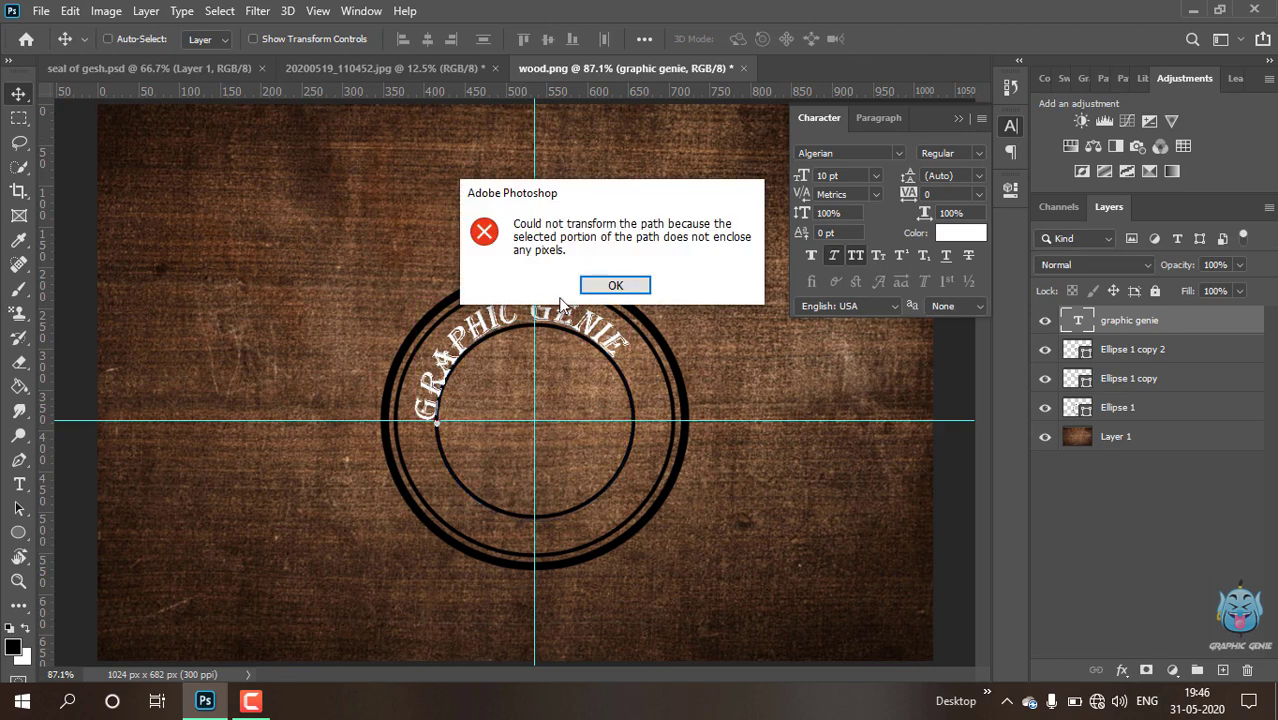
{"action": "left_click", "coordinate": [606, 286]}
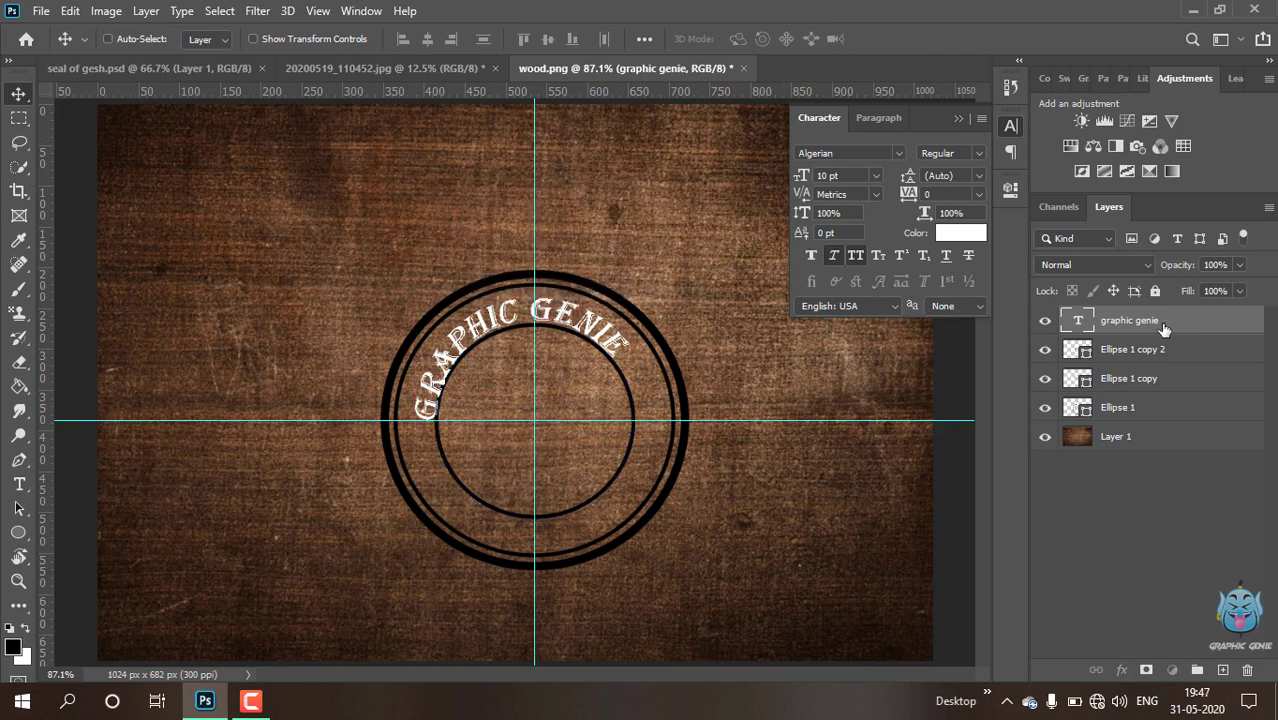
{"action": "key", "text": "ctrl+t"}
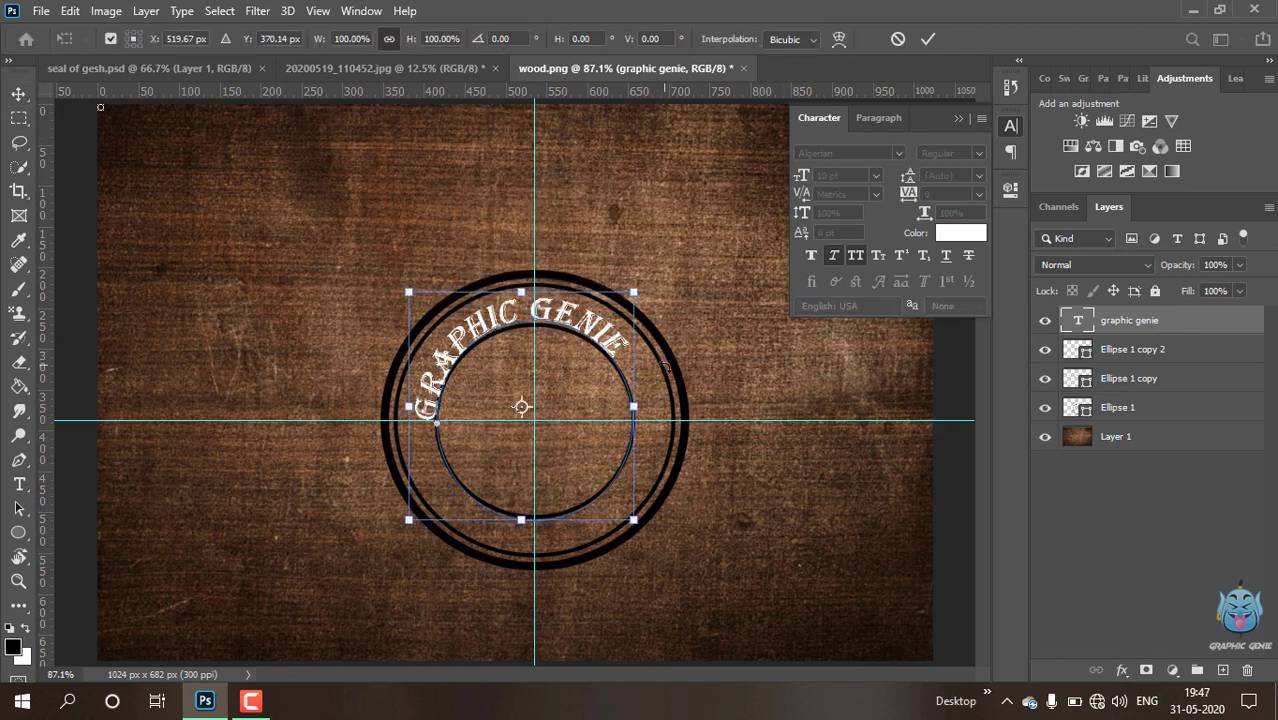
{"action": "left_click_drag", "start_coordinate": [655, 349], "coordinate": [658, 412]}
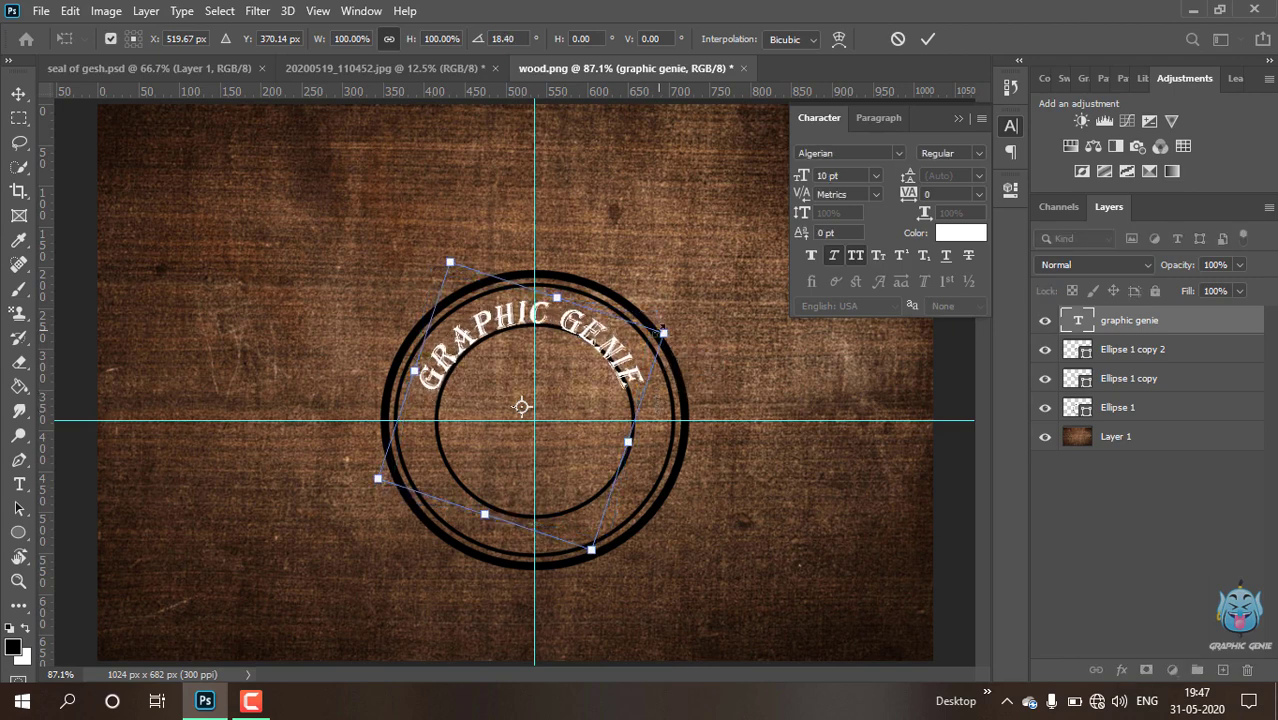
{"action": "left_click_drag", "start_coordinate": [662, 334], "coordinate": [665, 323]}
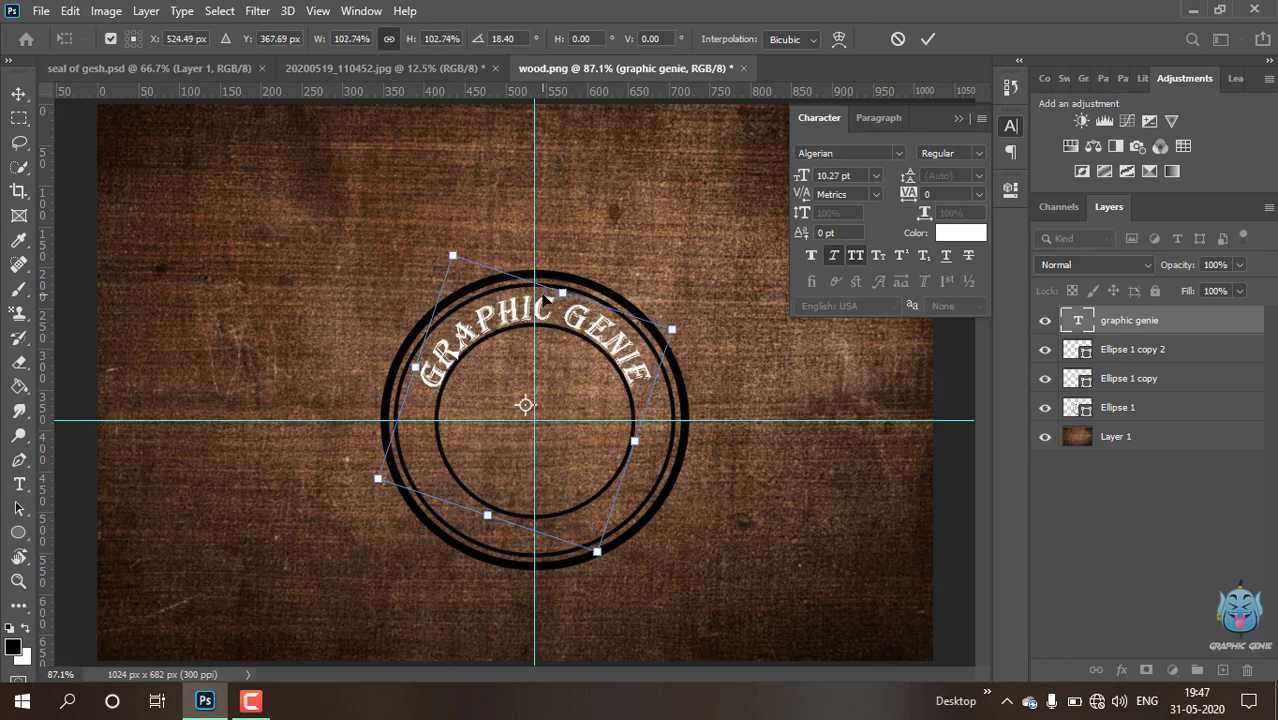
{"action": "left_click_drag", "start_coordinate": [412, 353], "coordinate": [408, 341]}
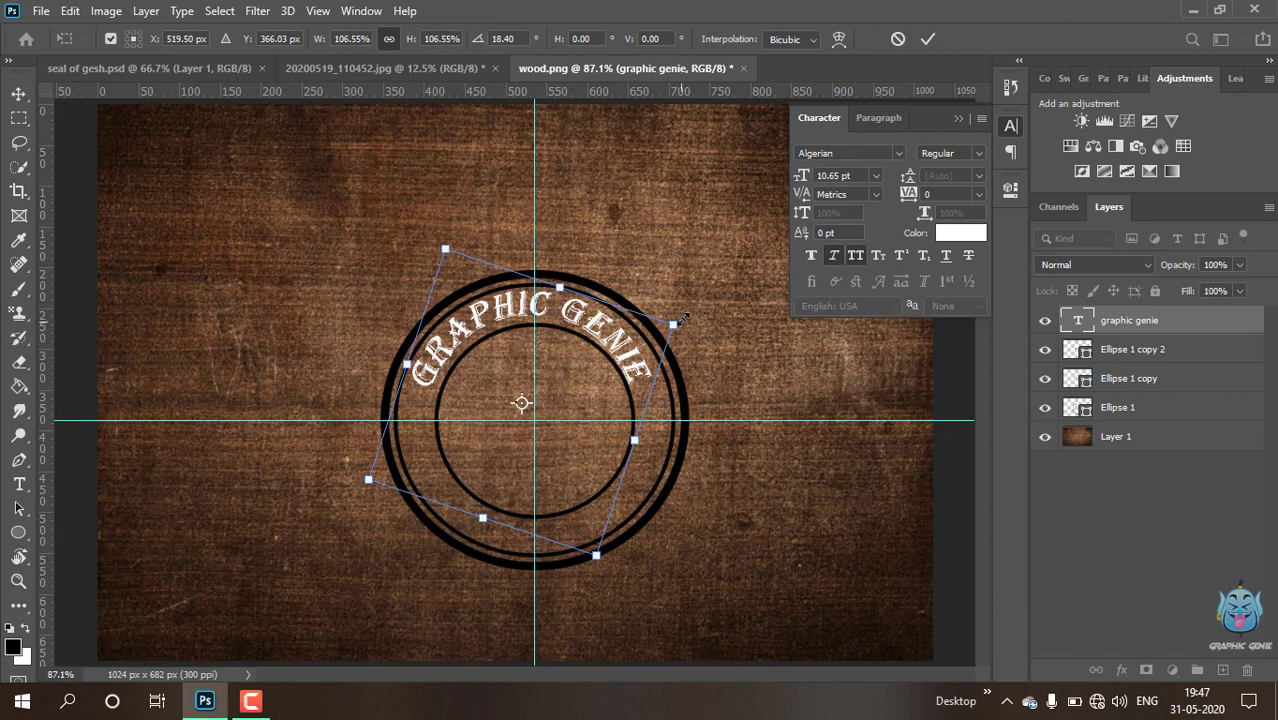
{"action": "left_click_drag", "start_coordinate": [684, 318], "coordinate": [676, 324]}
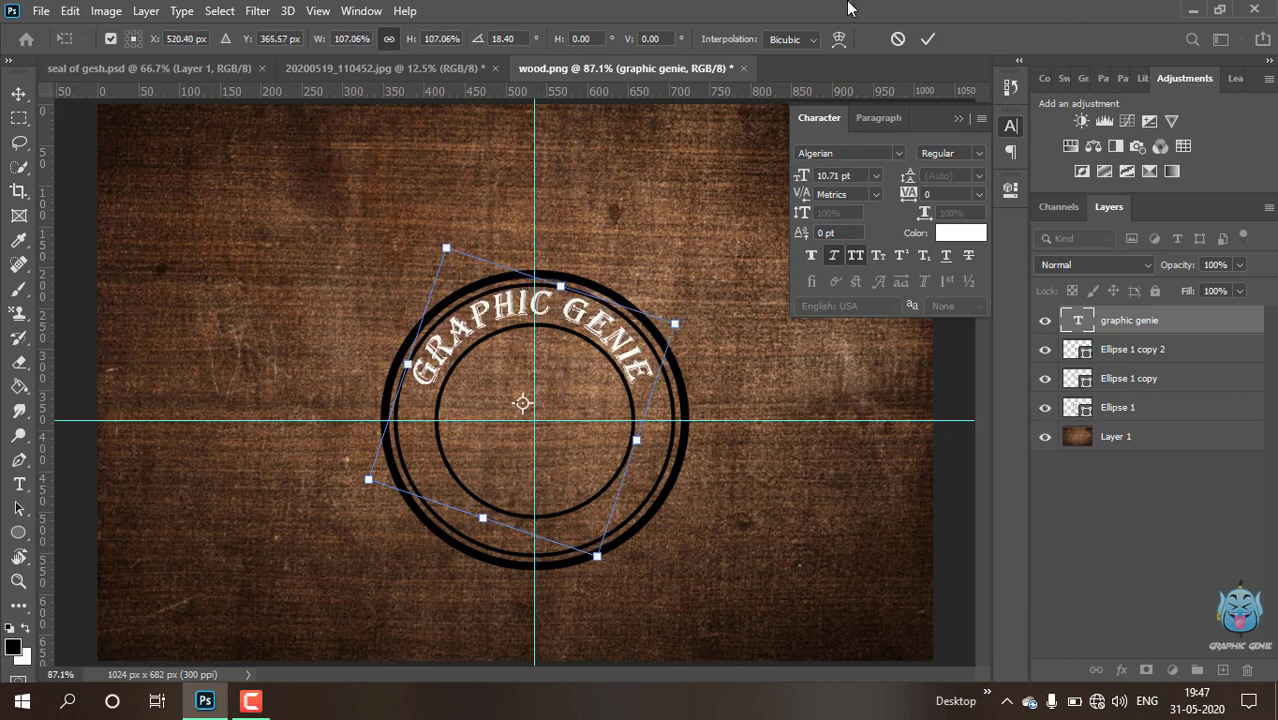
{"action": "left_click", "coordinate": [928, 39]}
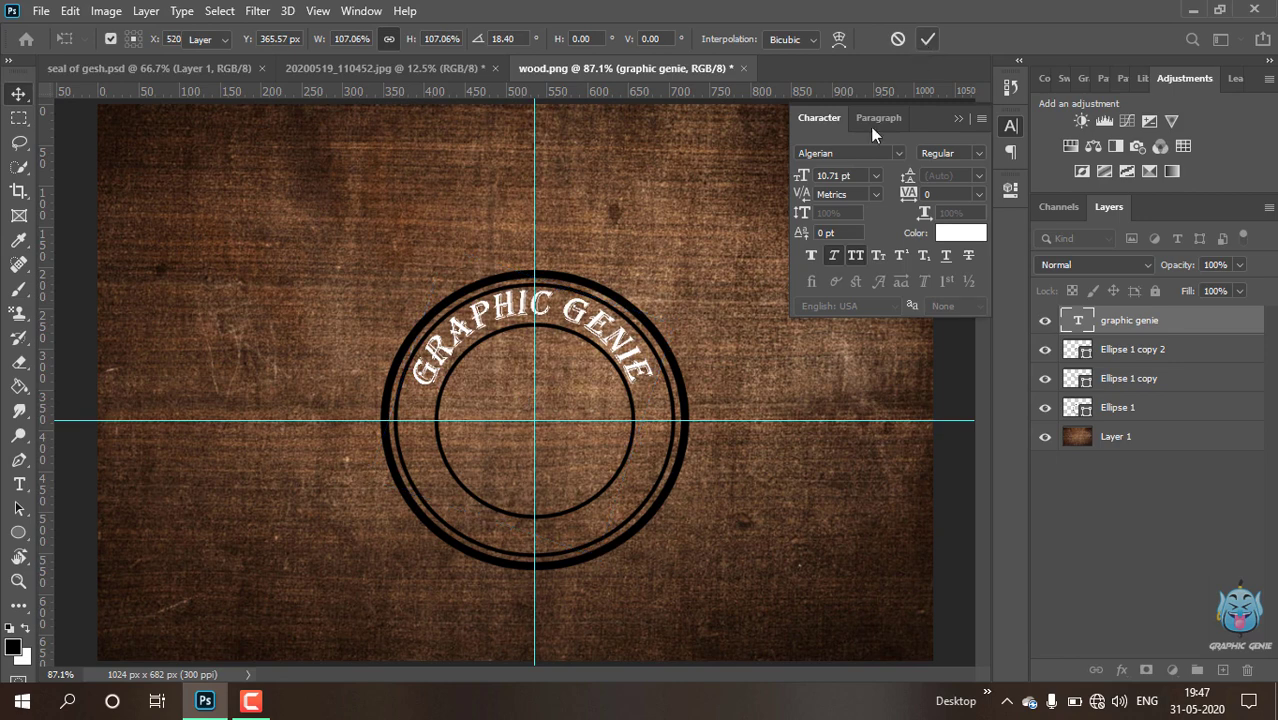
Apply a black Color Overlay at 100% opacity to the graphic genie text layer and collapse the Character settings
{"action": "double_click", "coordinate": [1240, 330]}
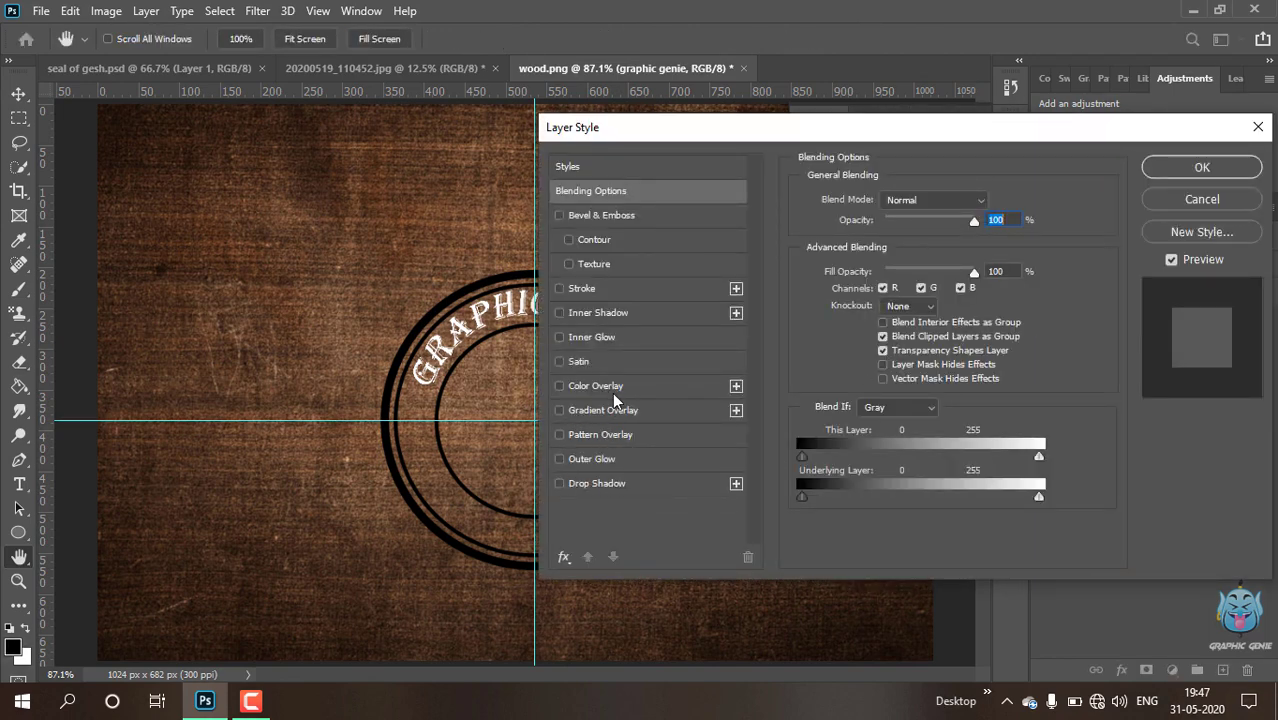
{"action": "left_click", "coordinate": [613, 391]}
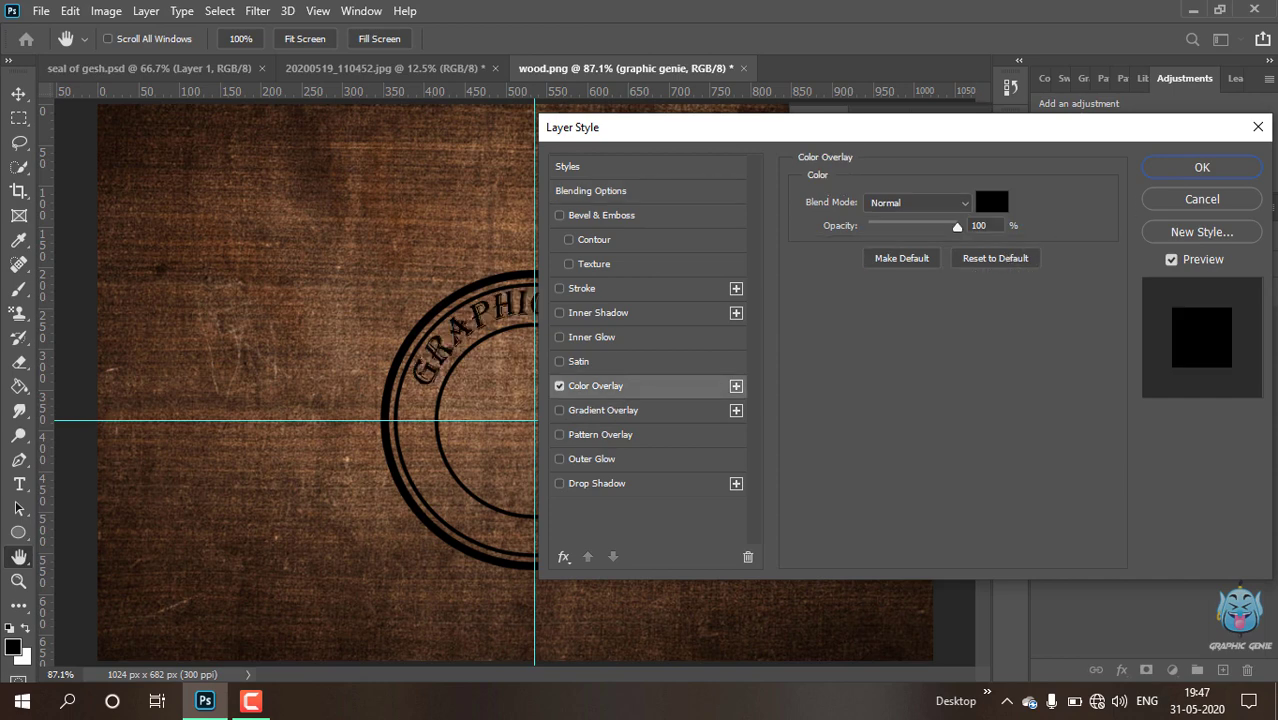
{"action": "left_click", "coordinate": [1184, 178]}
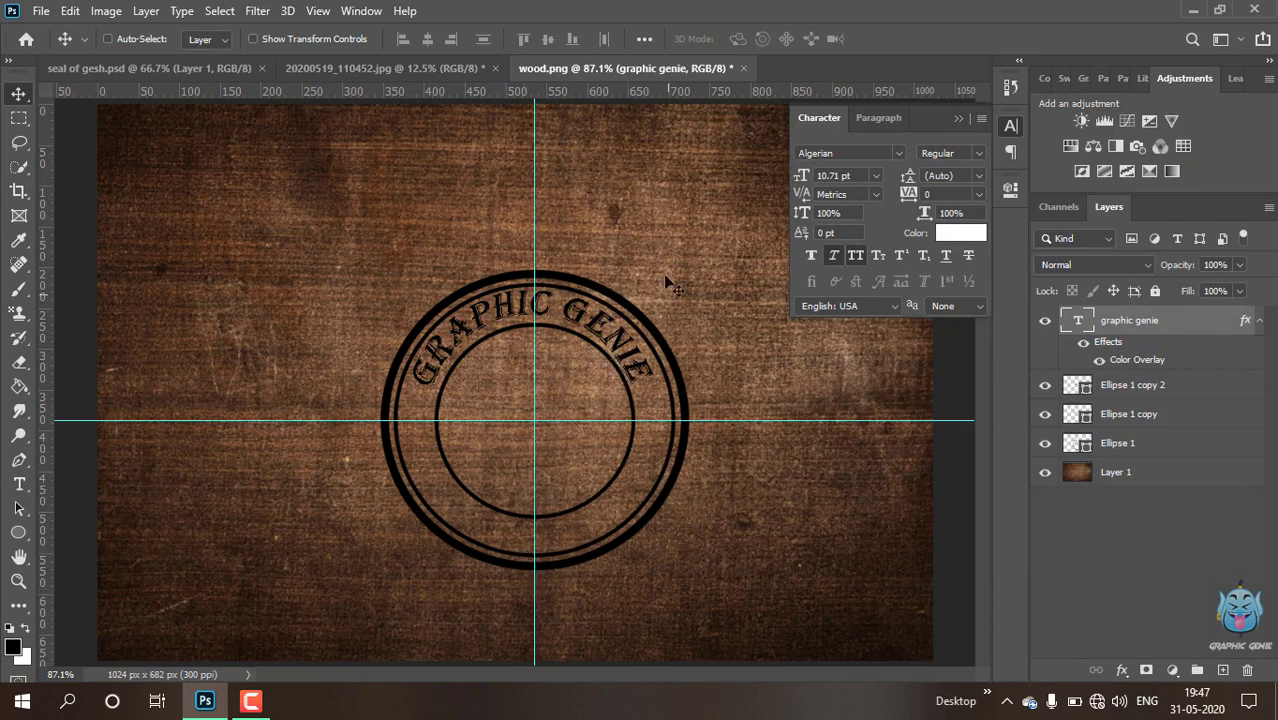
{"action": "left_click", "coordinate": [955, 118]}
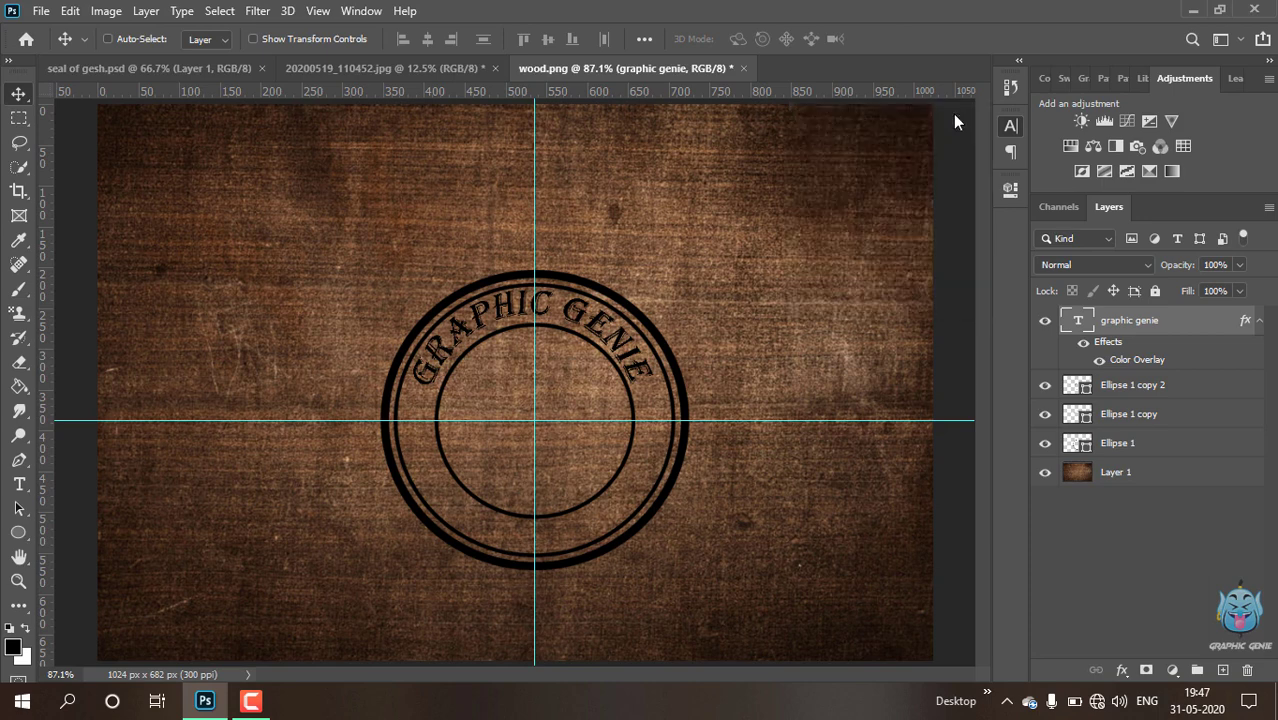
With Ellipse 1 copy 2 selected, write CREATOR in a temporary text box above the rings, copy it and discard the box
{"action": "left_click", "coordinate": [1207, 392]}
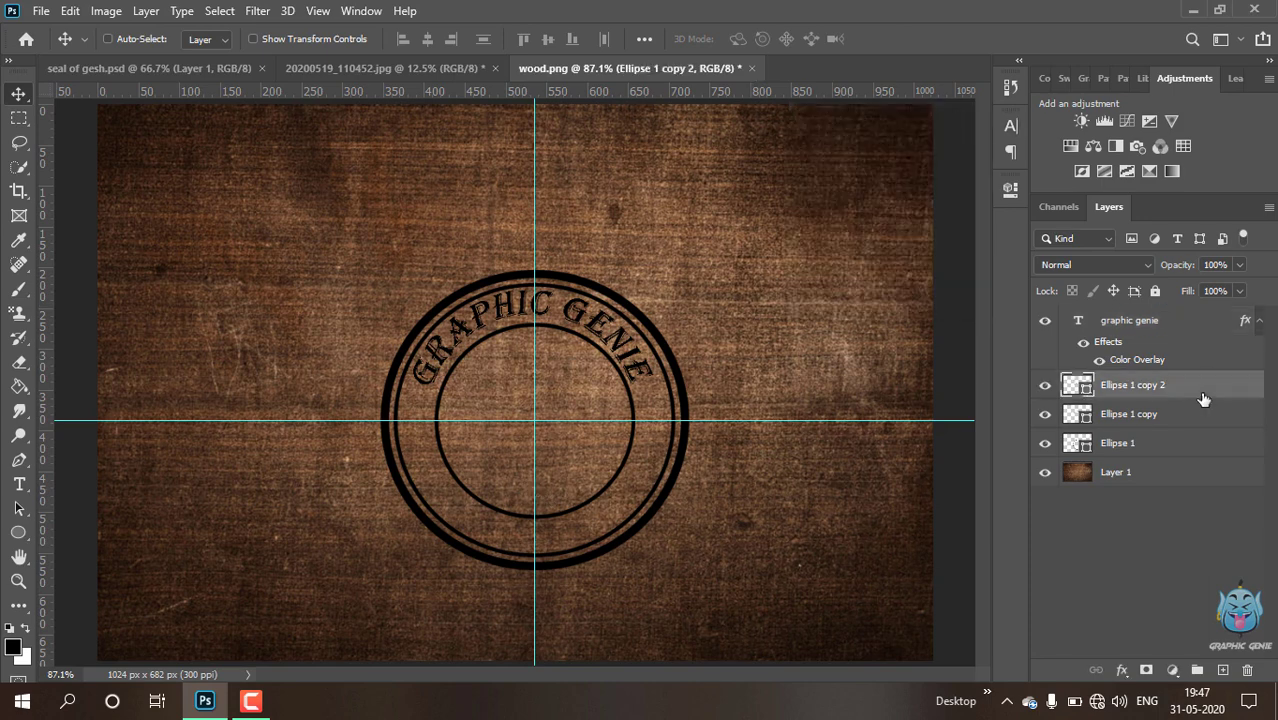
{"action": "key", "text": "t"}
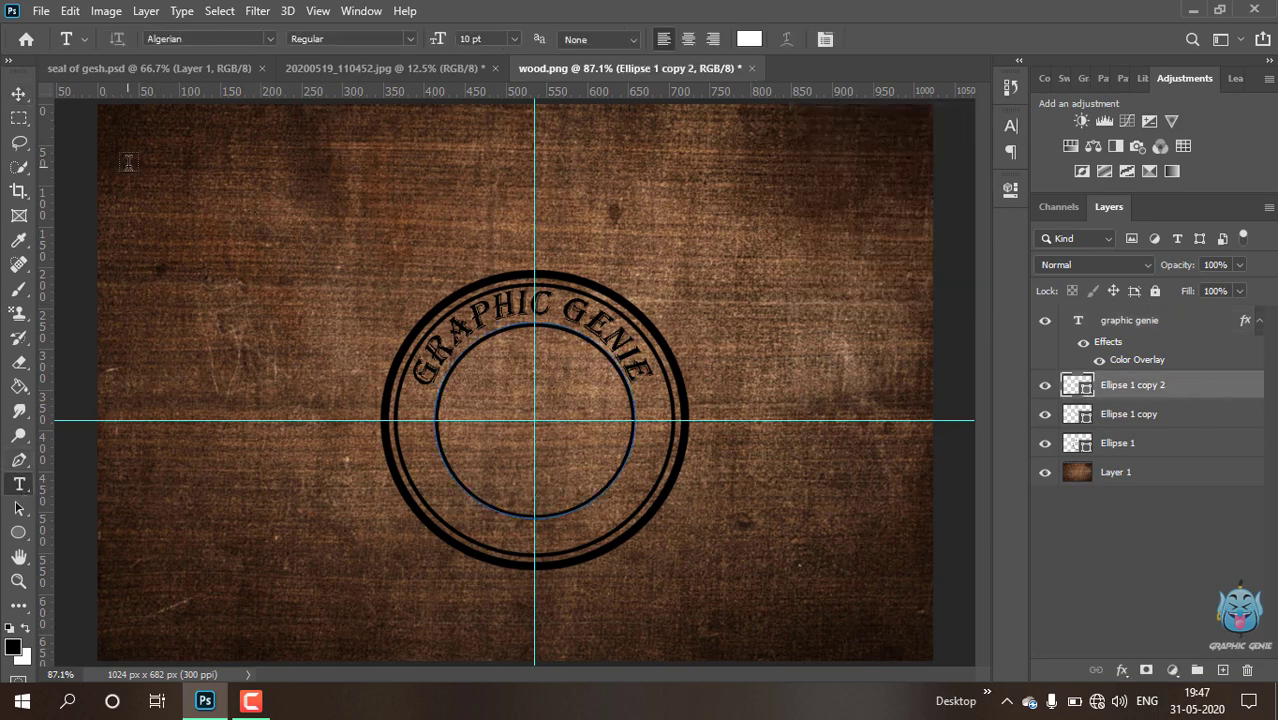
{"action": "left_click_drag", "start_coordinate": [128, 167], "coordinate": [443, 209]}
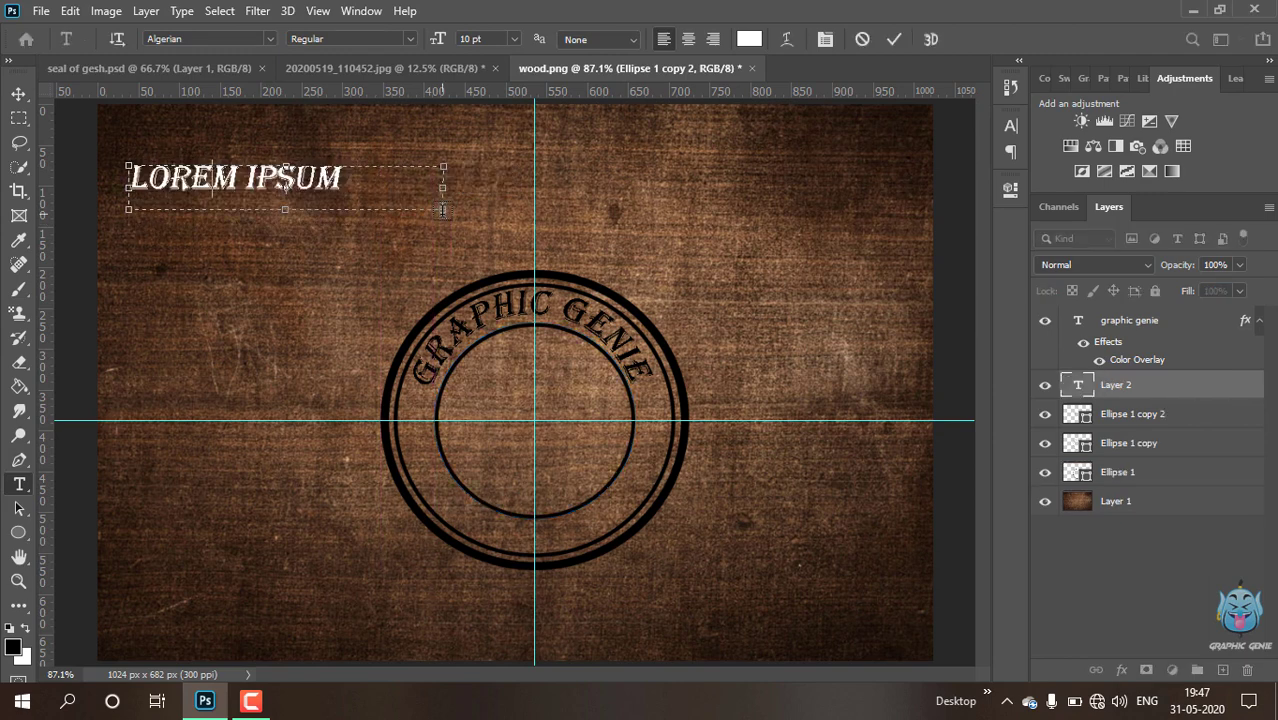
{"action": "type", "text": "CVREATOR"}
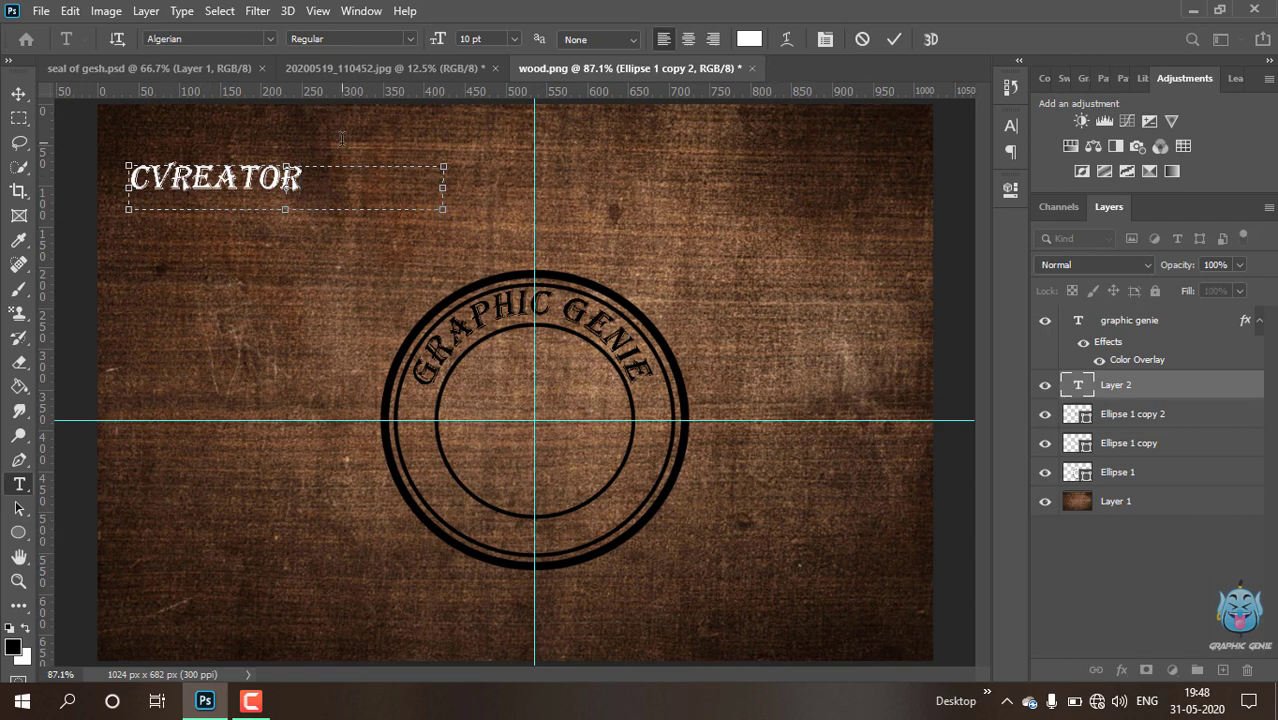
{"action": "key", "text": "Delete"}
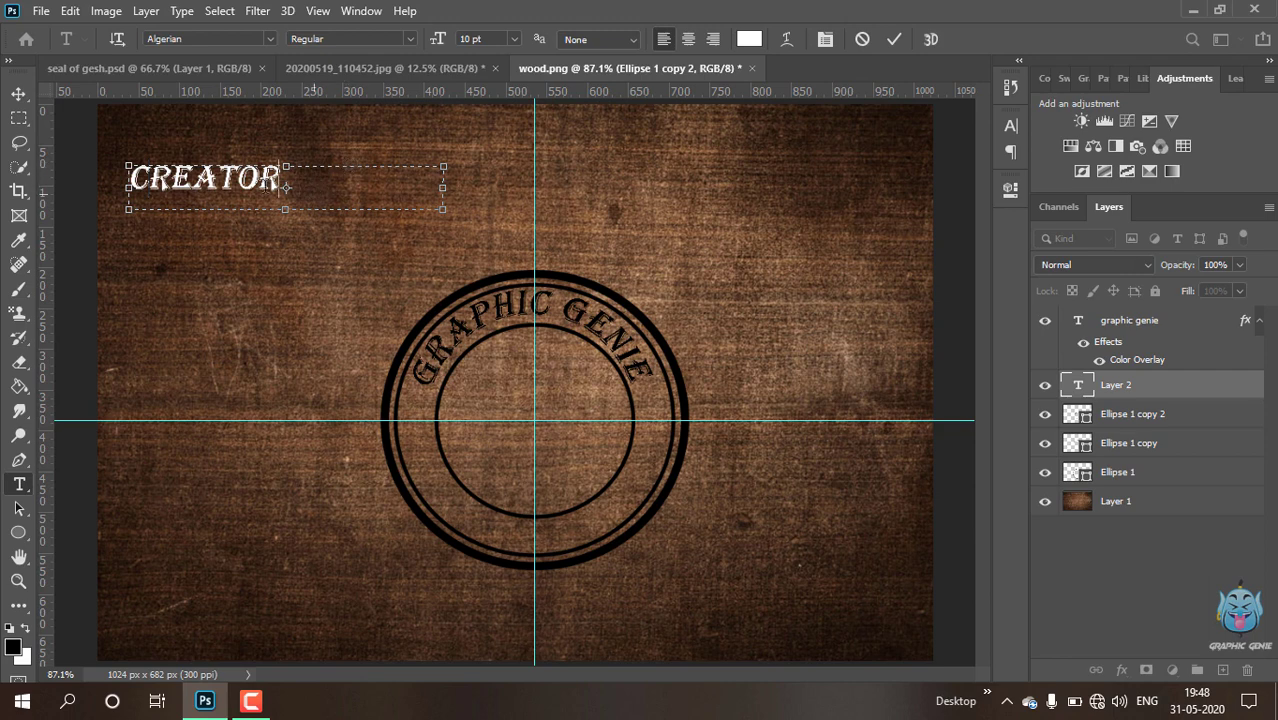
{"action": "left_click_drag", "start_coordinate": [282, 185], "coordinate": [131, 188]}
{"action": "type", "text": "GRAPHIC"}
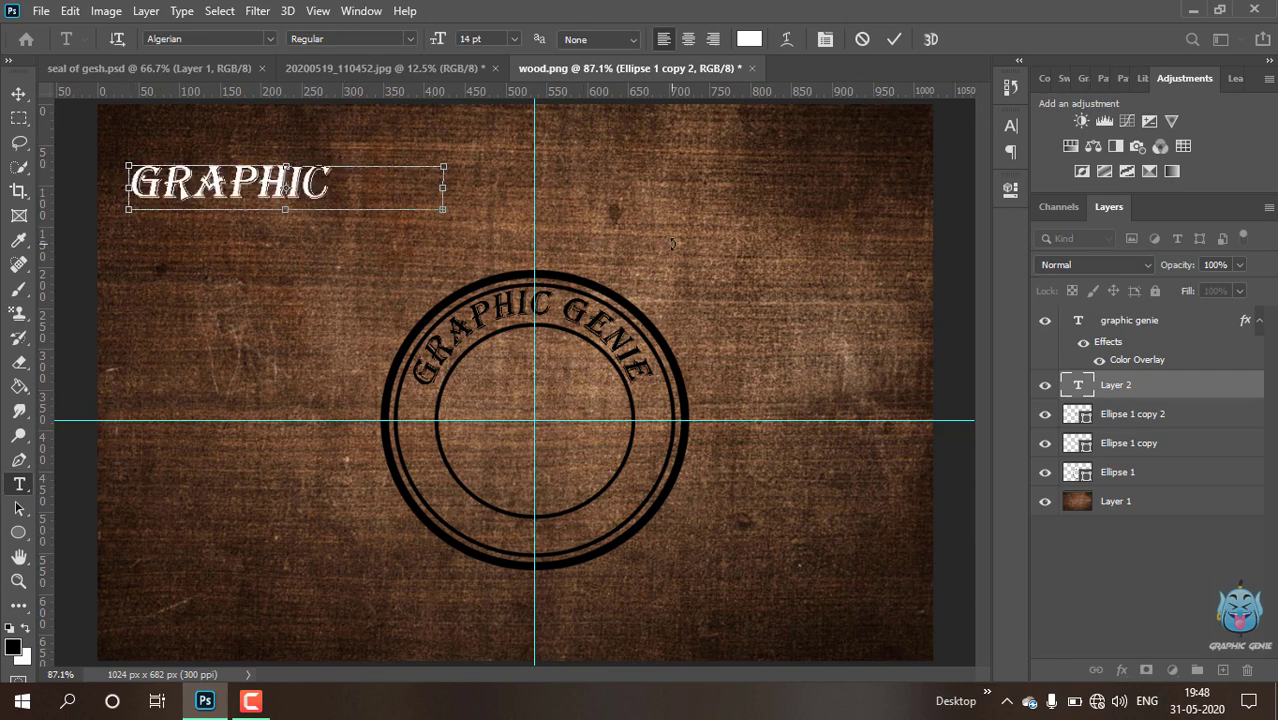
{"action": "key", "text": "ctrl+z"}
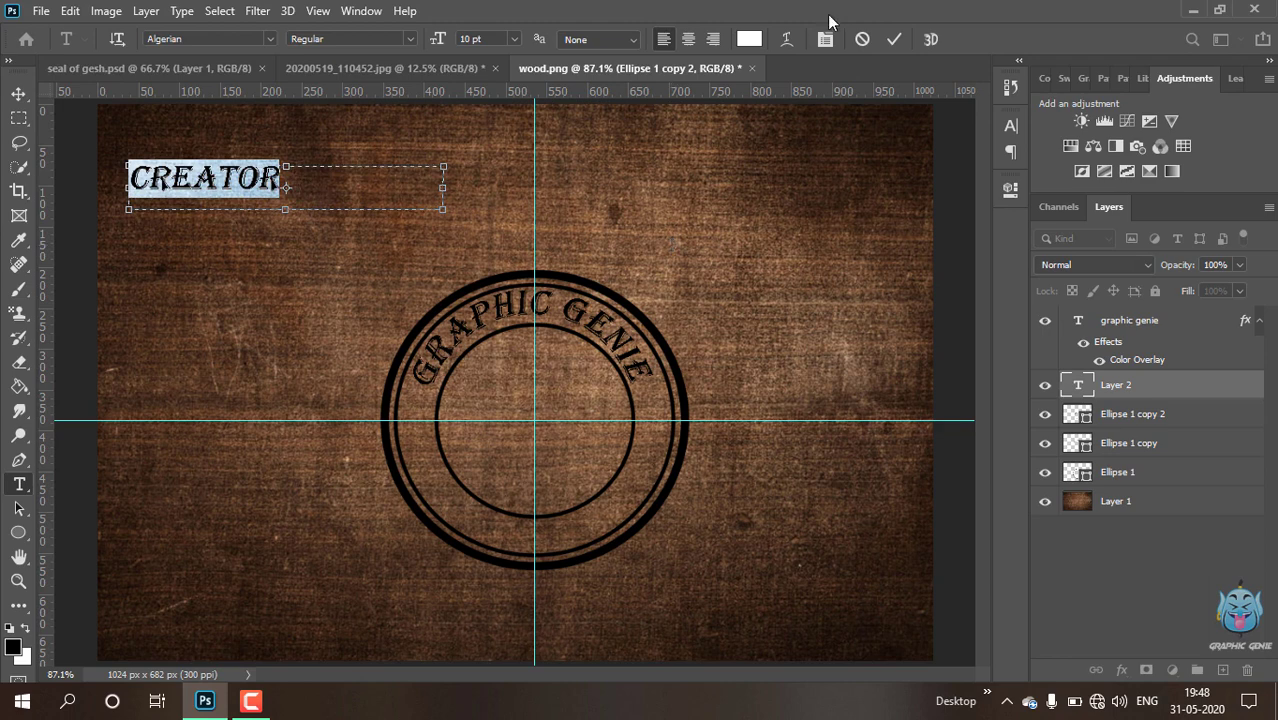
{"action": "left_click", "coordinate": [861, 39]}
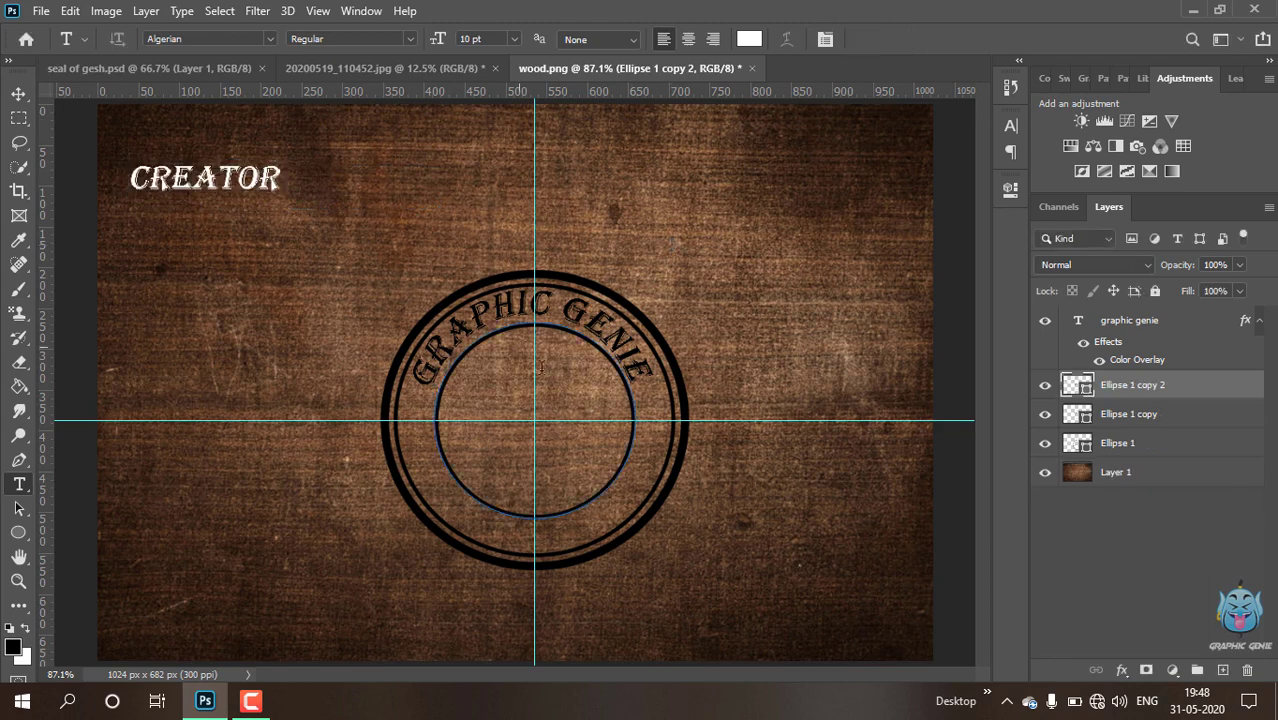
Start text along the innermost ring's path at its lowest point and replace the placeholder with CREATOR
{"action": "left_click", "coordinate": [530, 518]}
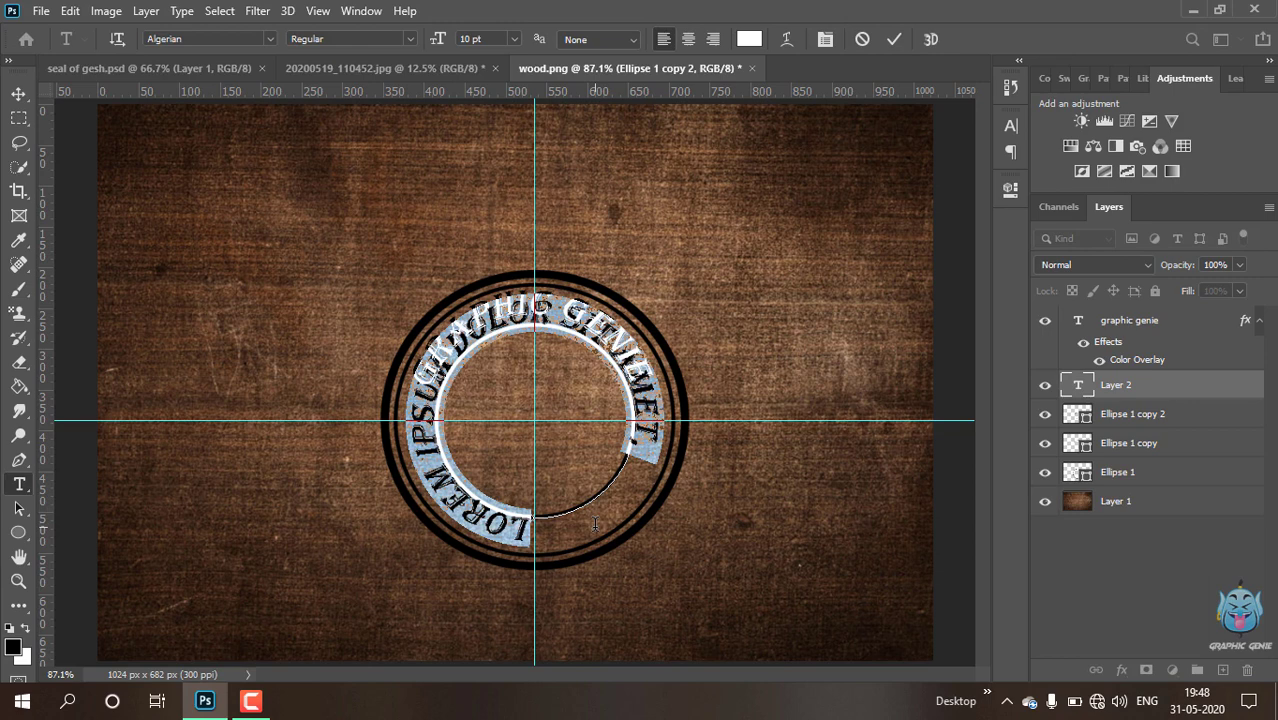
{"action": "key", "text": "ctrl"}
{"action": "key", "text": "BackSpace"}
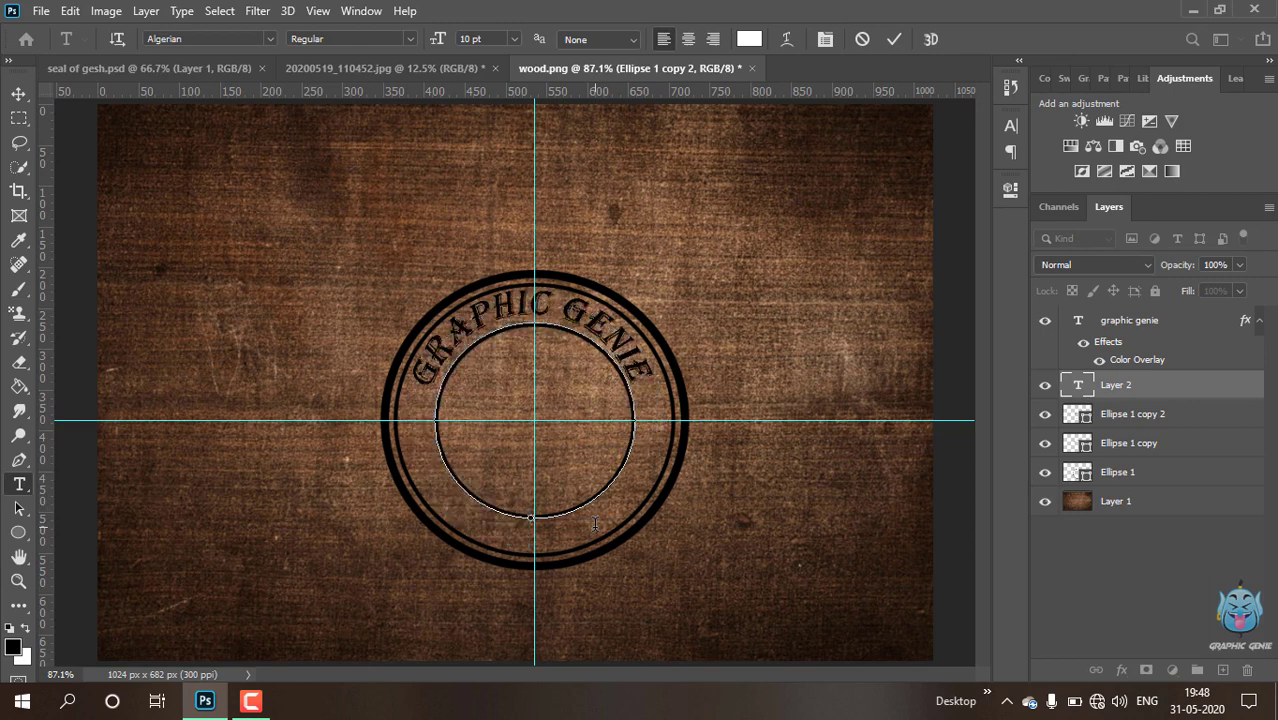
{"action": "key", "text": "ctrl"}
{"action": "type", "text": "CREATOR"}
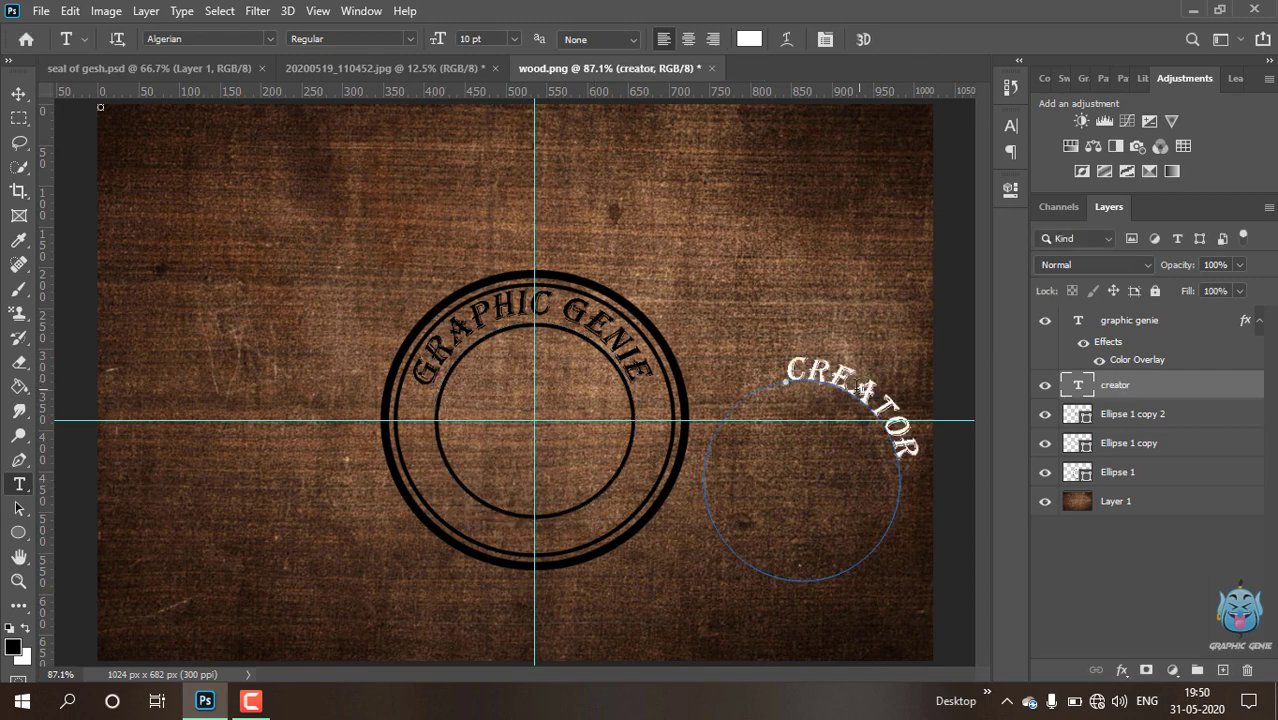
Move the curved CREATOR text into the lower part of the ring band, opposite GRAPHIC GENIE
{"action": "key", "text": "v"}
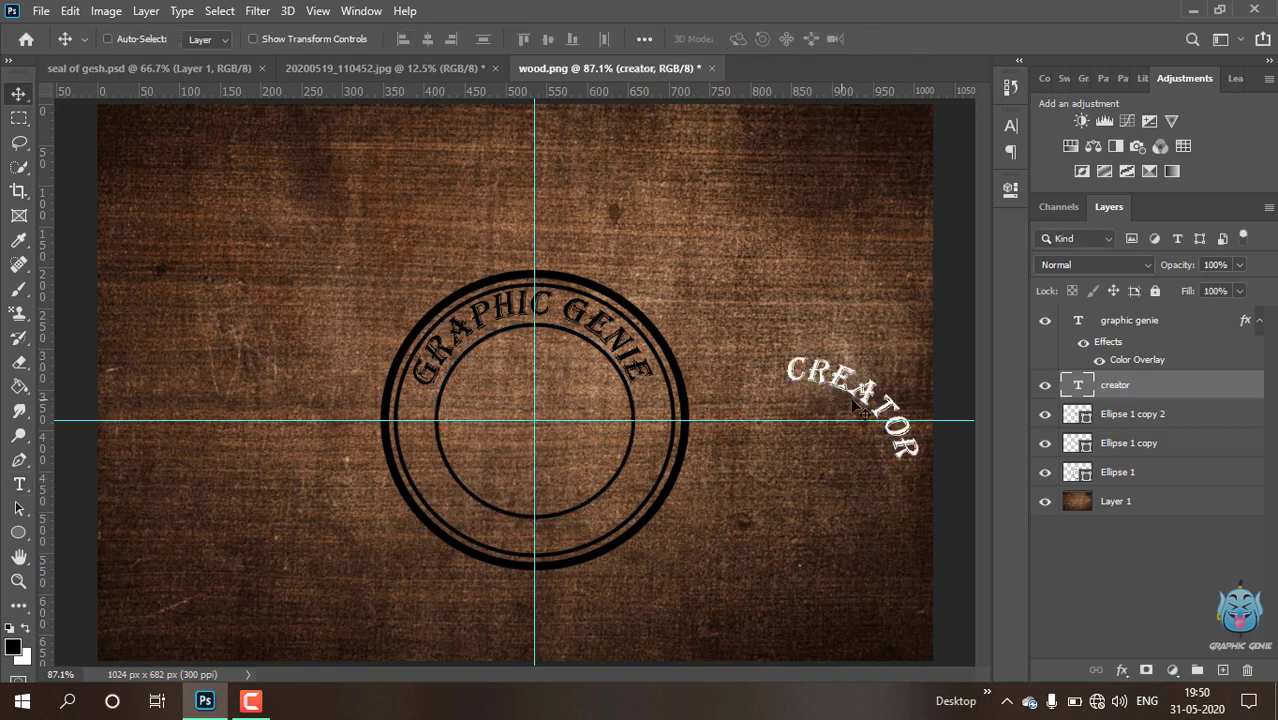
{"action": "left_click_drag", "start_coordinate": [853, 402], "coordinate": [527, 557]}
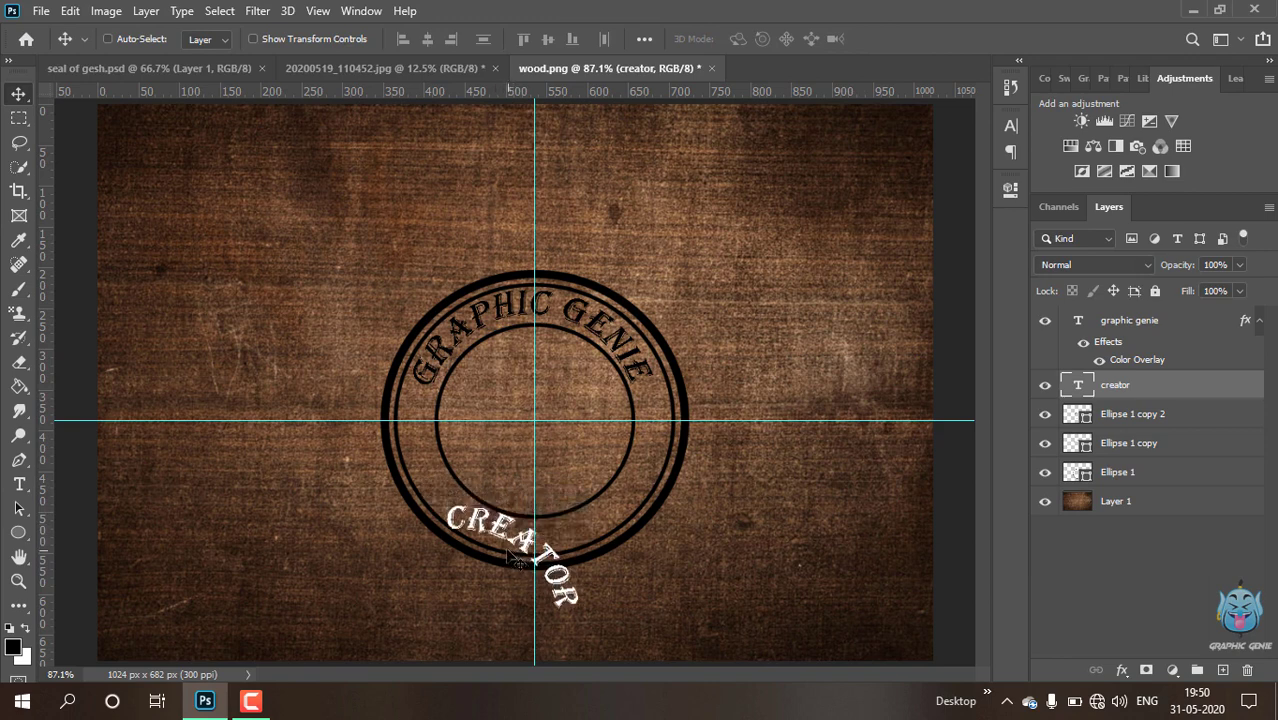
{"action": "key", "text": "ctrl+t"}
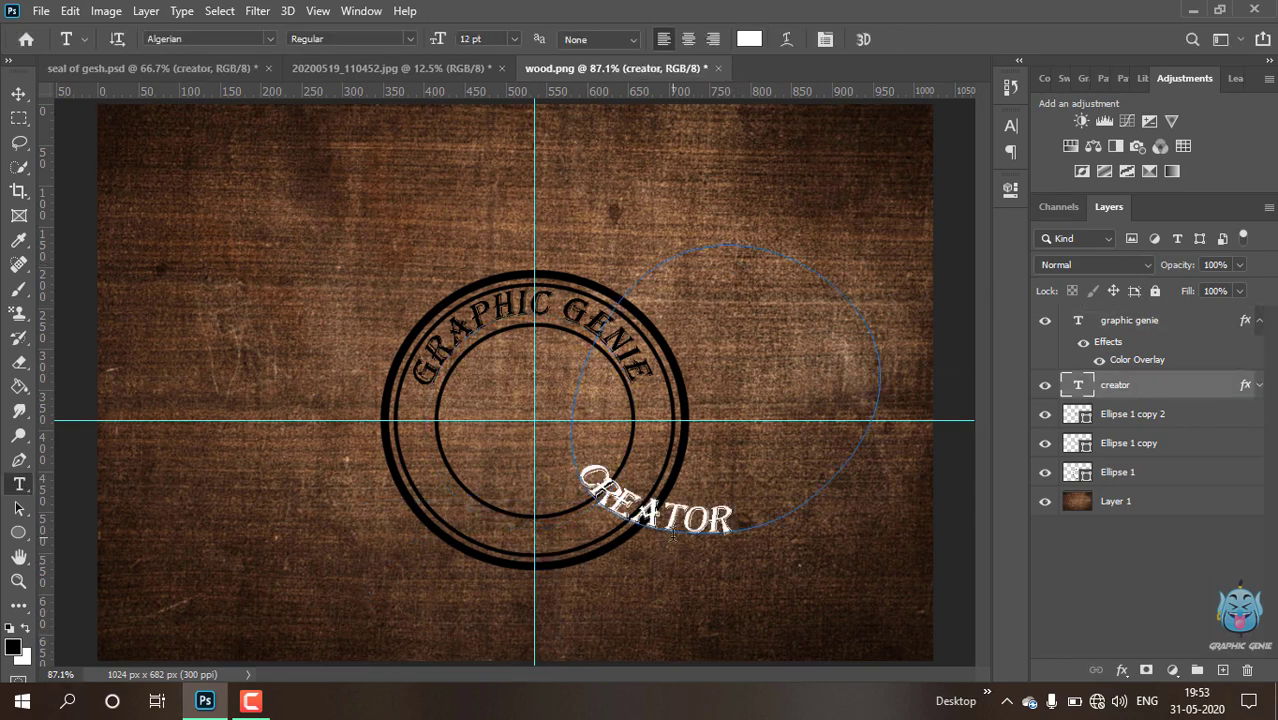
{"action": "left_click", "coordinate": [19, 93]}
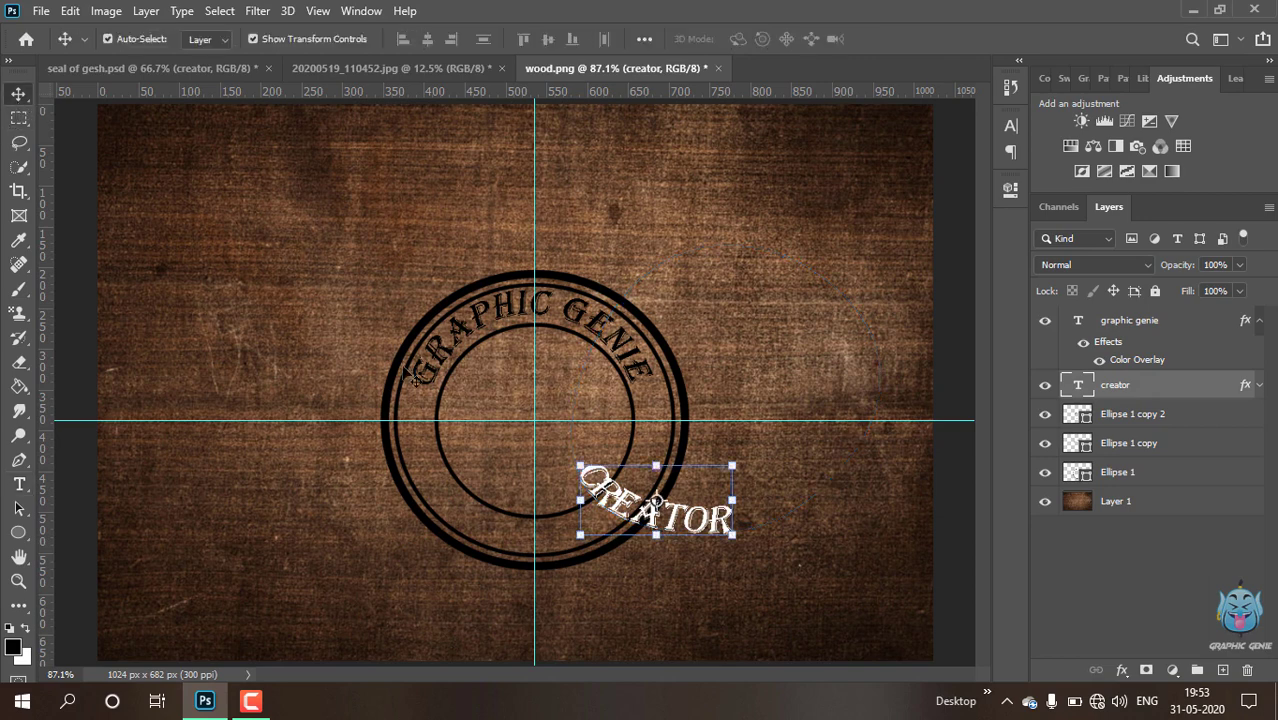
{"action": "left_click_drag", "start_coordinate": [656, 532], "coordinate": [509, 553]}
Try to shrink the CREATOR text to 88.68% and rotate it by -5.61° within the lower ring band
{"action": "key", "text": "ctrl+t"}
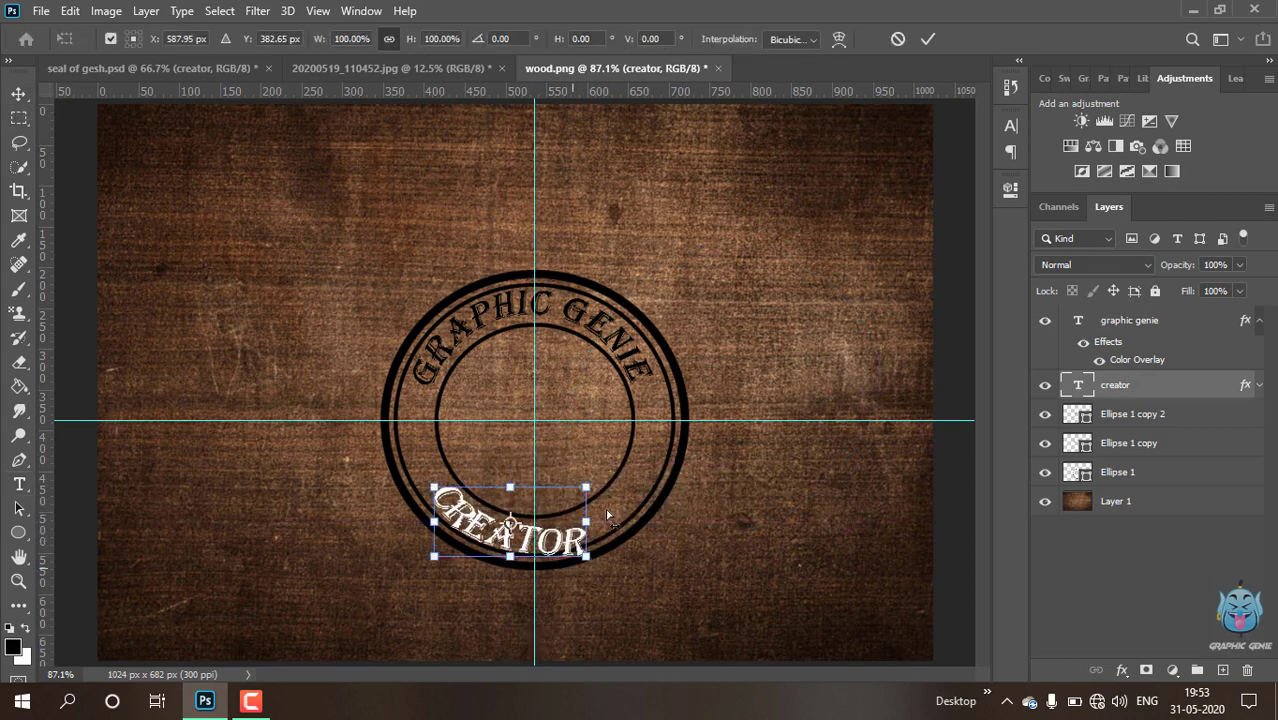
{"action": "left_click_drag", "start_coordinate": [735, 266], "coordinate": [698, 300]}
{"action": "left_click_drag", "start_coordinate": [705, 595], "coordinate": [718, 578]}
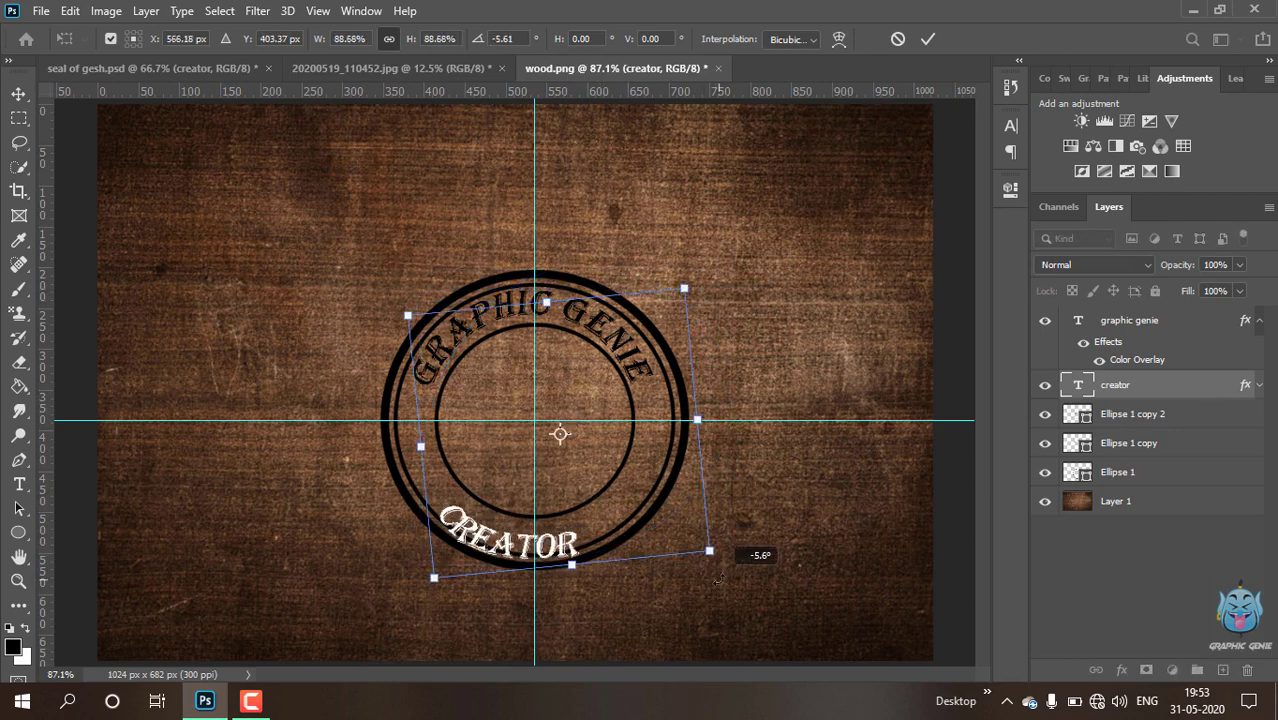
{"action": "left_click_drag", "start_coordinate": [532, 553], "coordinate": [558, 545]}
{"action": "key", "text": "ctrl+z"}
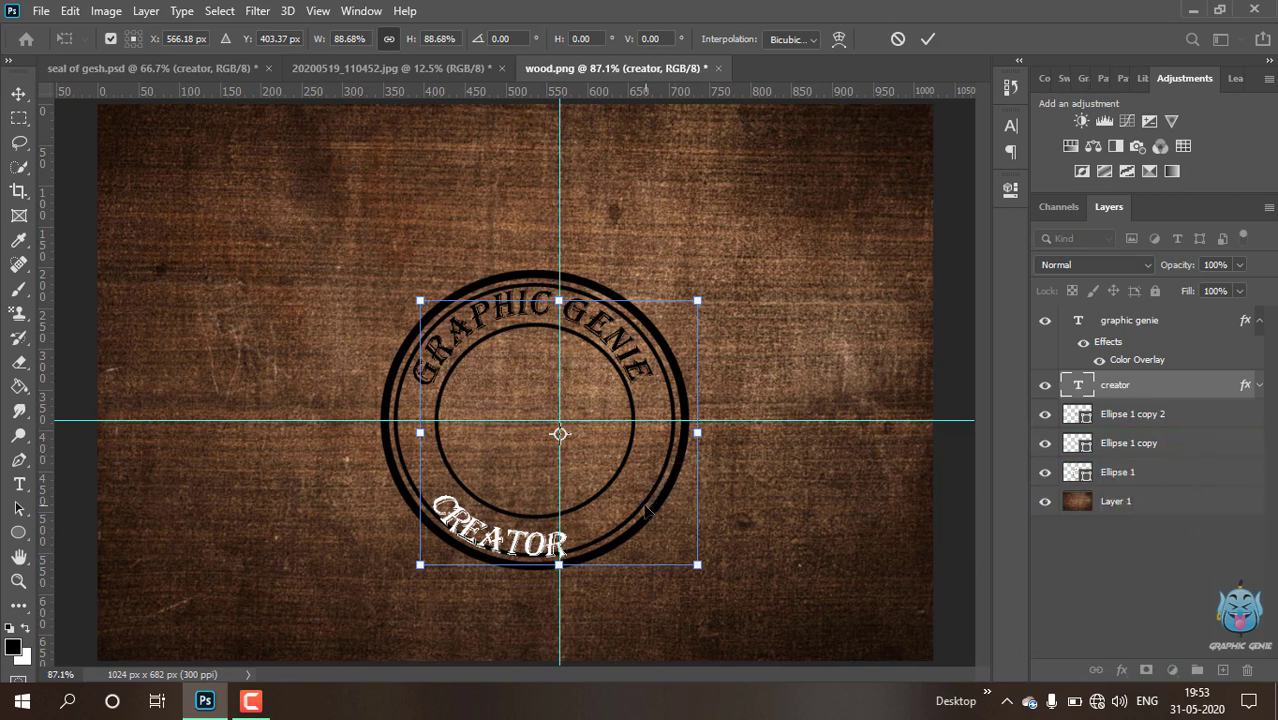
{"action": "left_click_drag", "start_coordinate": [647, 510], "coordinate": [526, 447]}
{"action": "key", "text": "Return"}
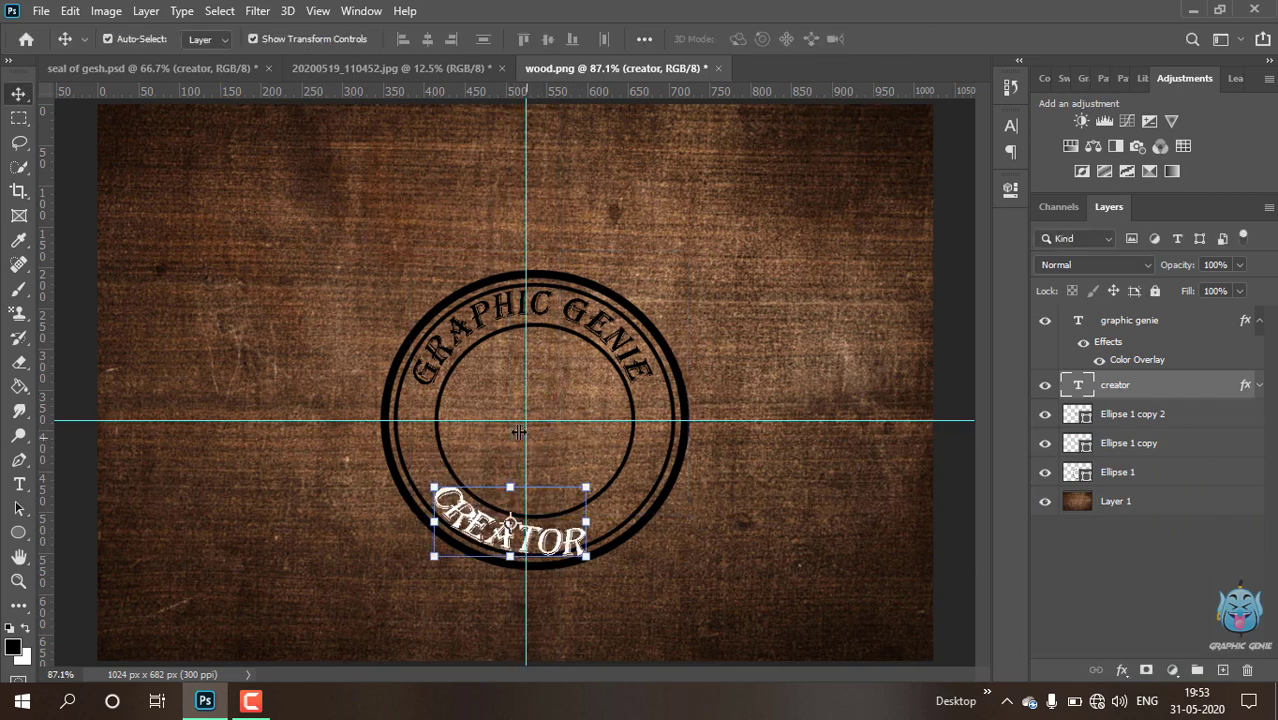
Realign the vertical guide with the centre of the rings, using the transform centre of Ellipse 1 as reference
{"action": "left_click_drag", "start_coordinate": [519, 432], "coordinate": [543, 448]}
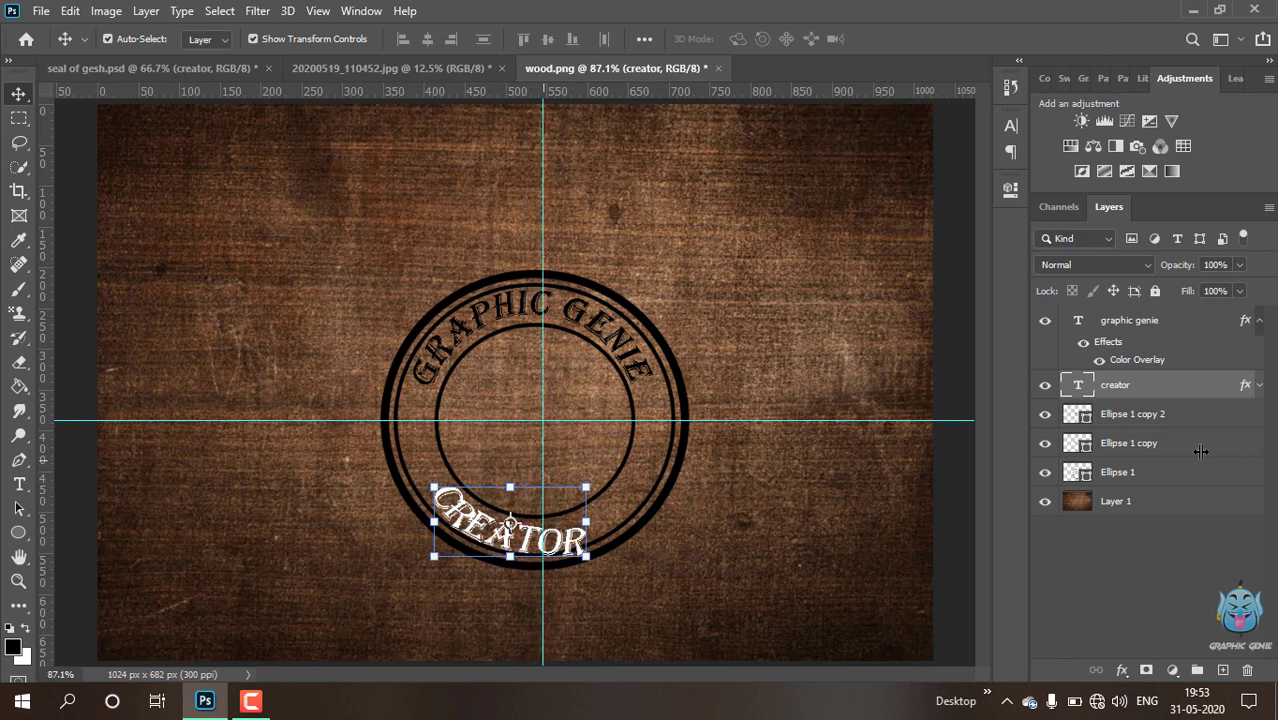
{"action": "left_click", "coordinate": [1175, 471]}
{"action": "left_click", "coordinate": [1160, 413]}
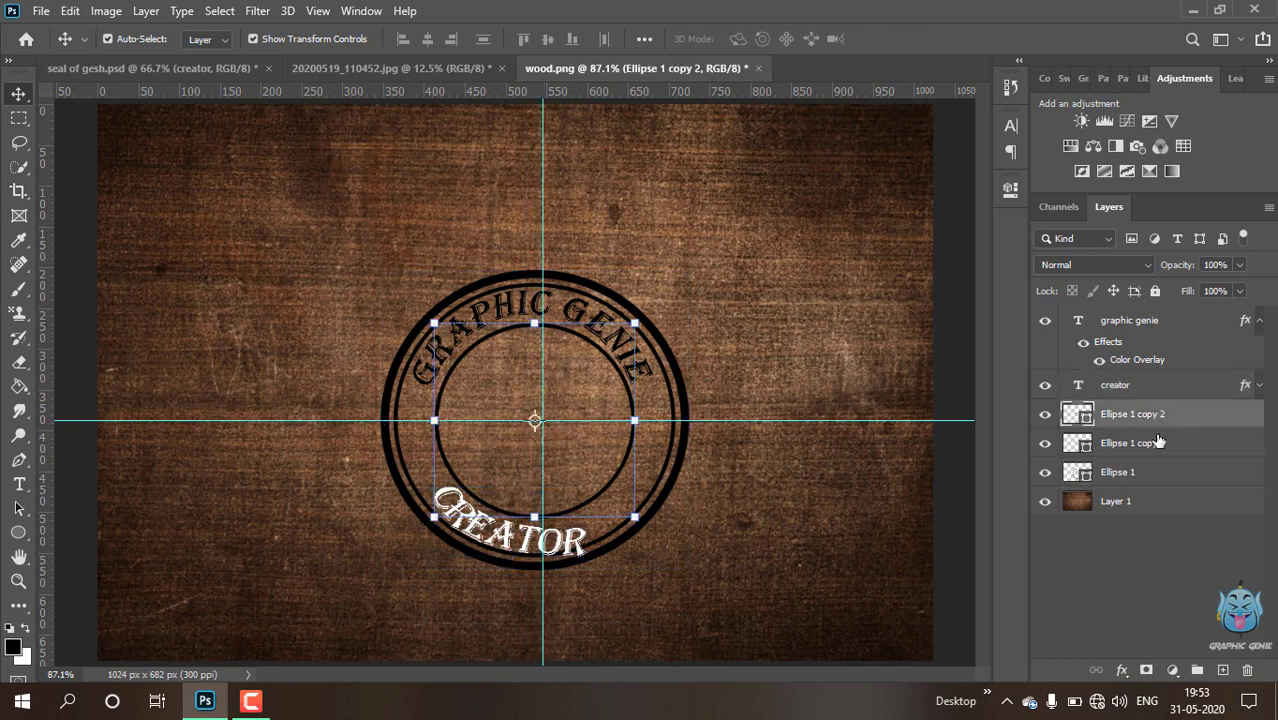
{"action": "left_click", "coordinate": [1146, 476]}
{"action": "key", "text": "ctrl+t"}
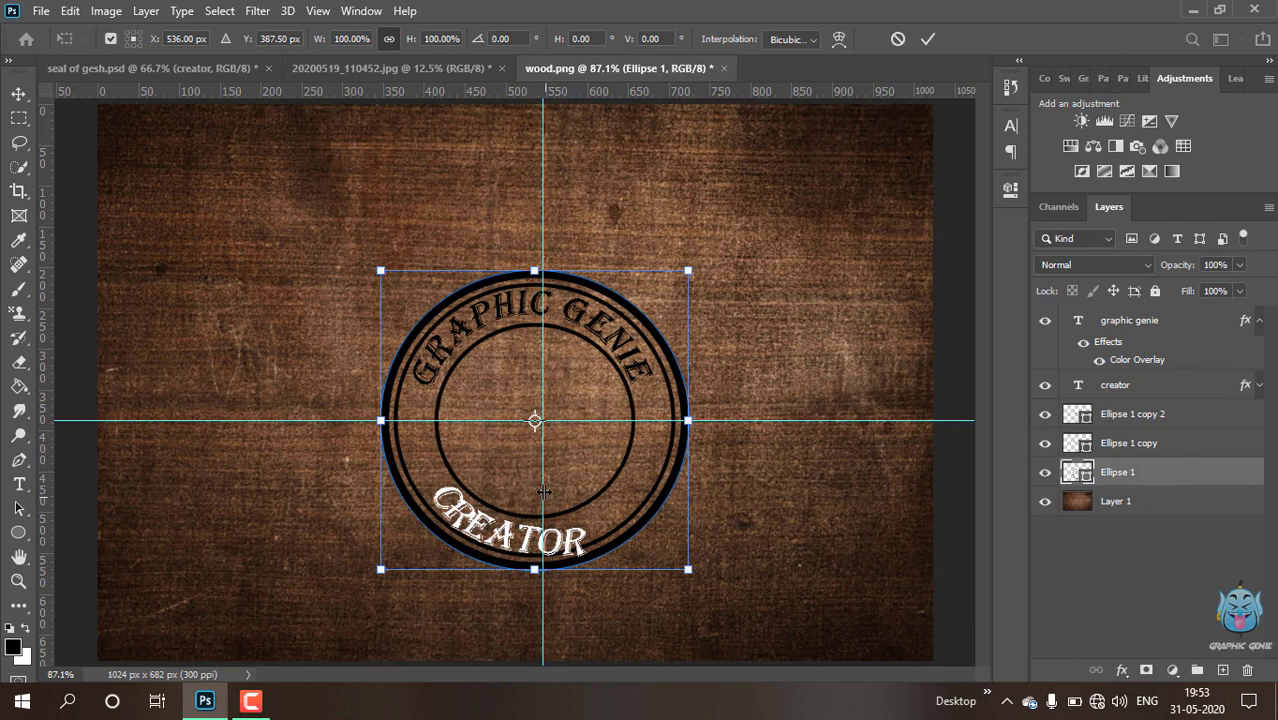
{"action": "left_click_drag", "start_coordinate": [542, 490], "coordinate": [534, 485]}
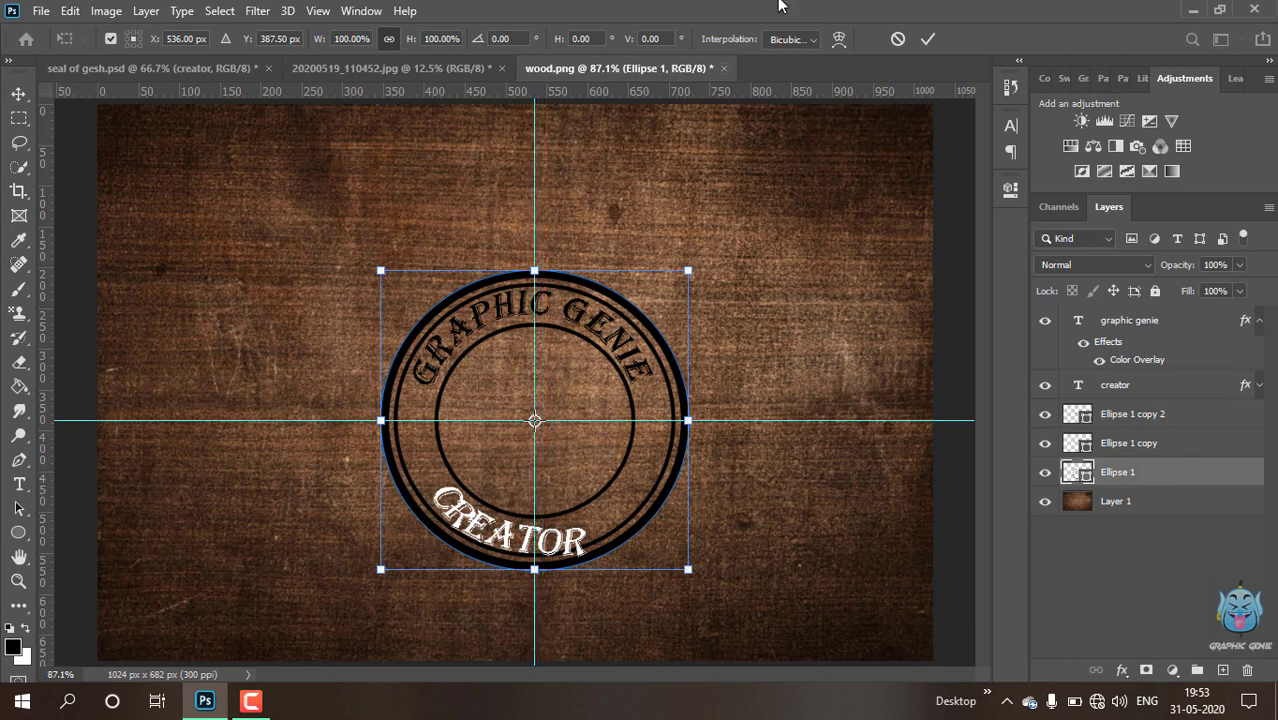
Shift the CREATOR text about 20 px to the right within the lower ring band, leaving the wood background in place
{"action": "left_click", "coordinate": [929, 40]}
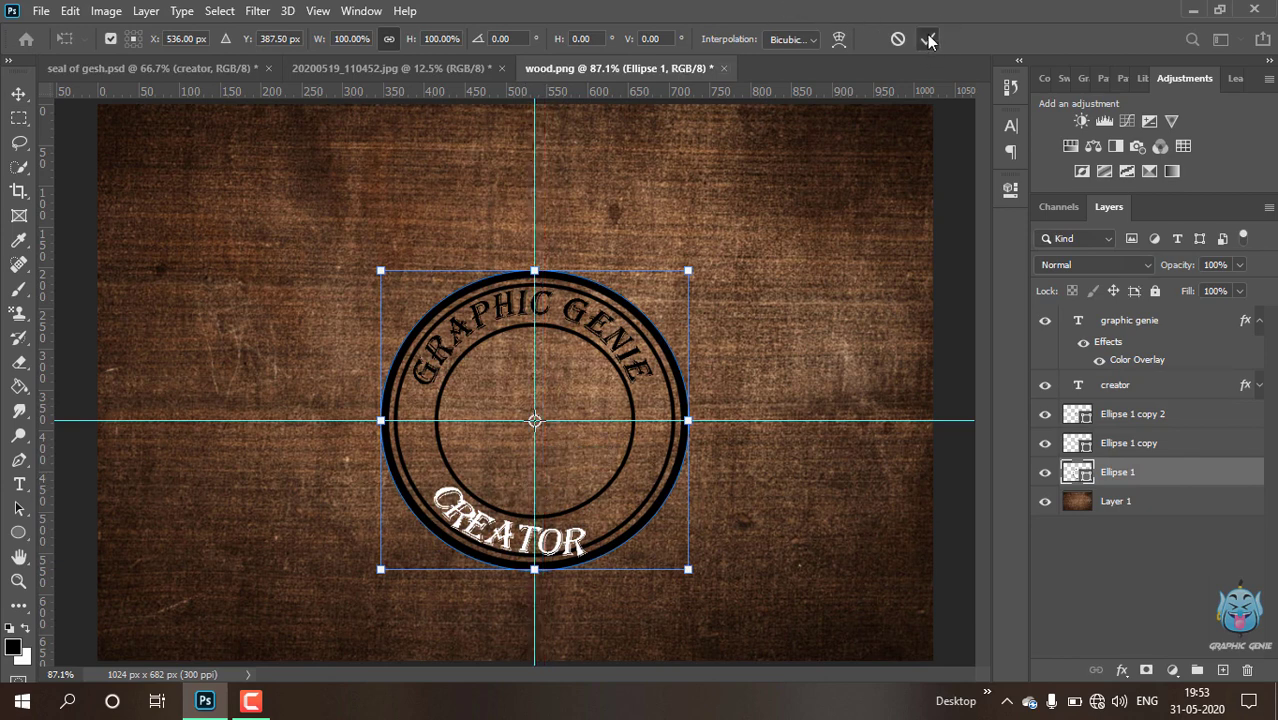
{"action": "left_click", "coordinate": [1161, 386]}
{"action": "key", "text": "ctrl+t"}
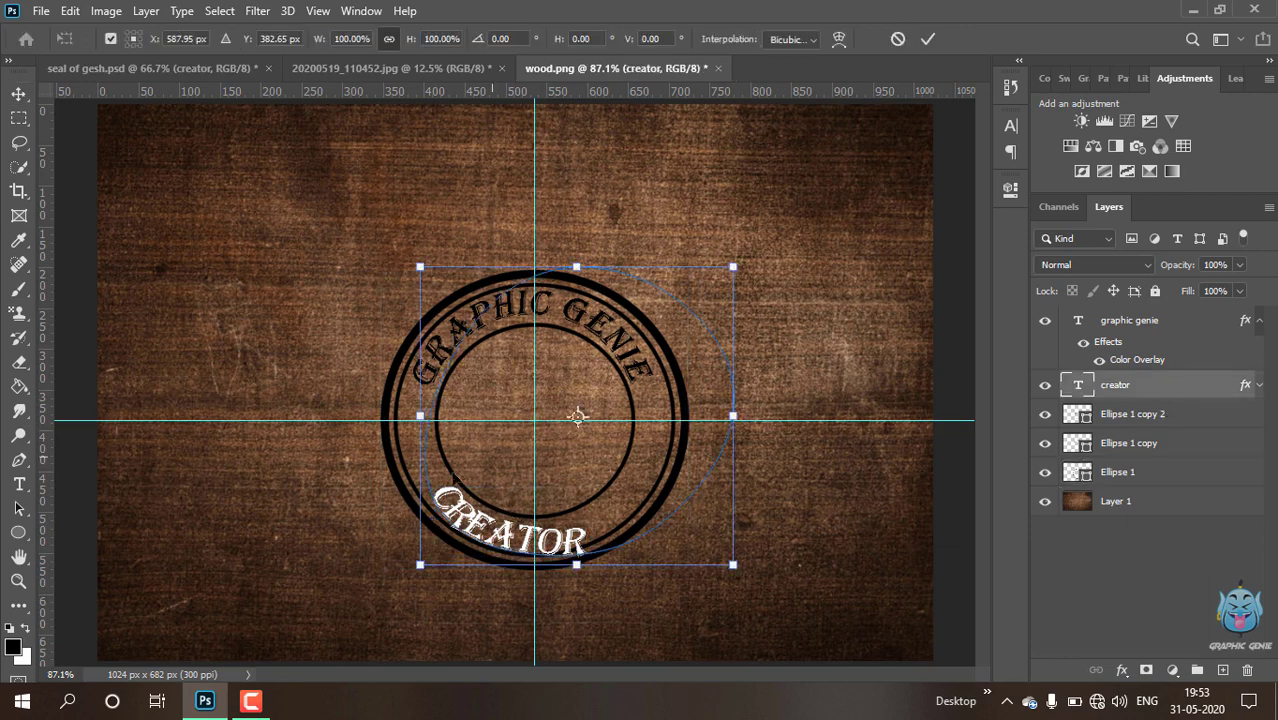
{"action": "left_click", "coordinate": [926, 40]}
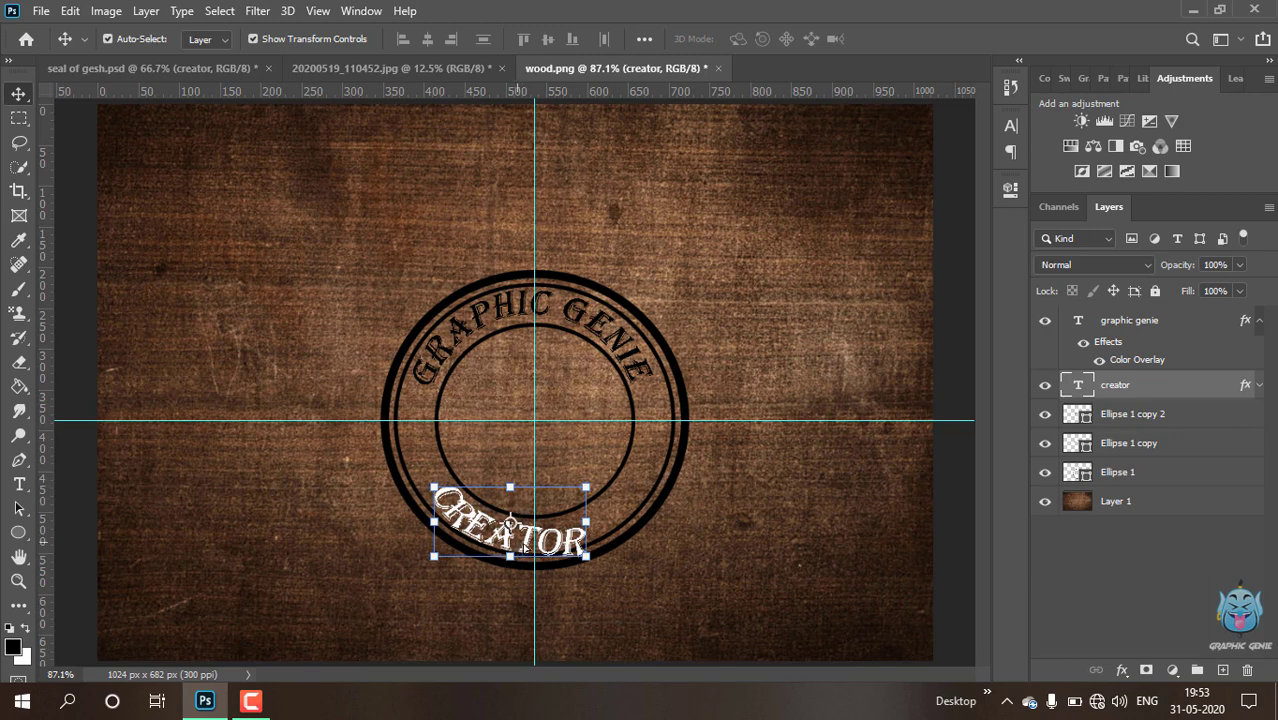
{"action": "left_click_drag", "start_coordinate": [514, 548], "coordinate": [531, 548]}
{"action": "left_click_drag", "start_coordinate": [638, 586], "coordinate": [645, 582]}
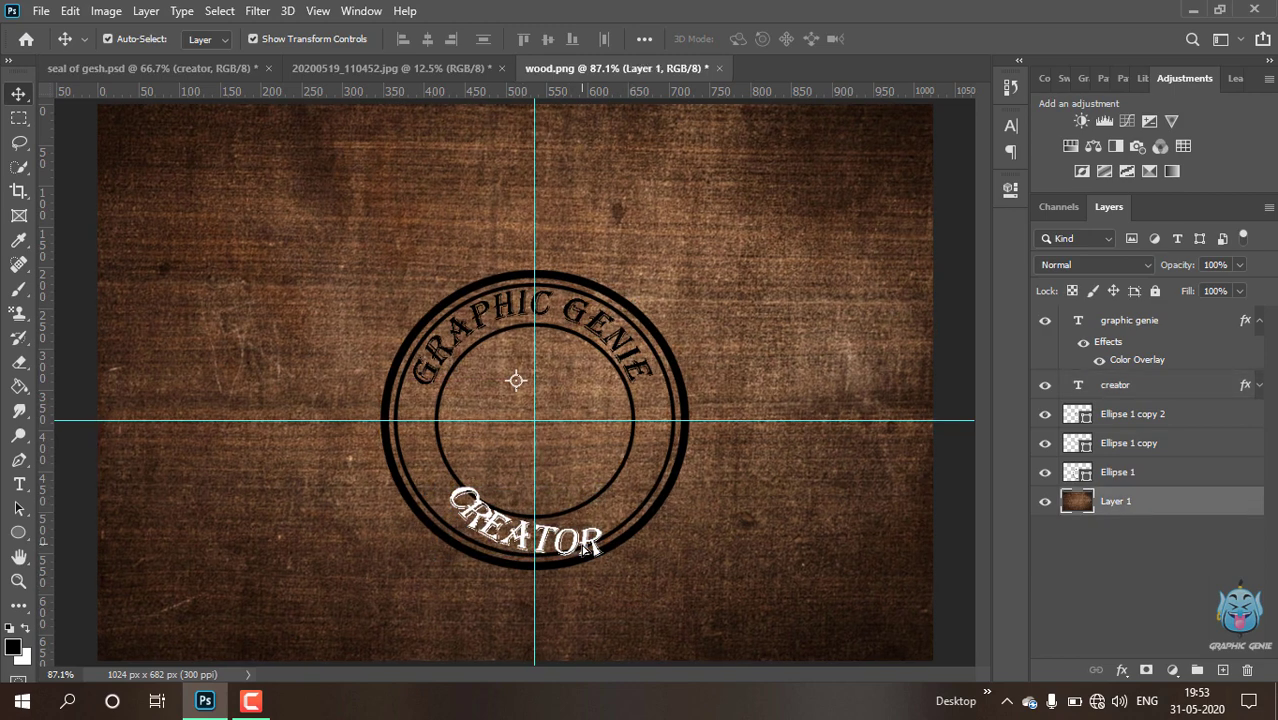
{"action": "key", "text": "ctrl+z"}
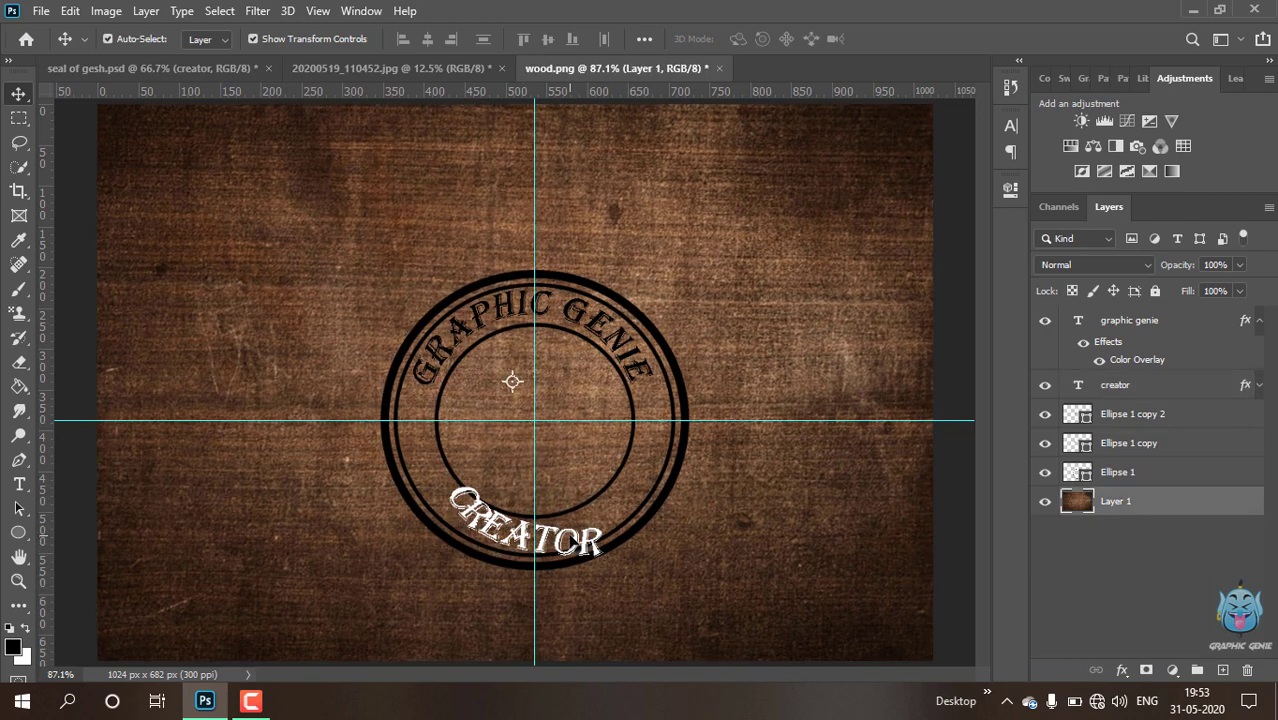
Scale the CREATOR text to 84.77% and rotate it by -14.34° to follow the lower ring band
{"action": "left_click", "coordinate": [574, 542]}
{"action": "key", "text": "ctrl+t"}
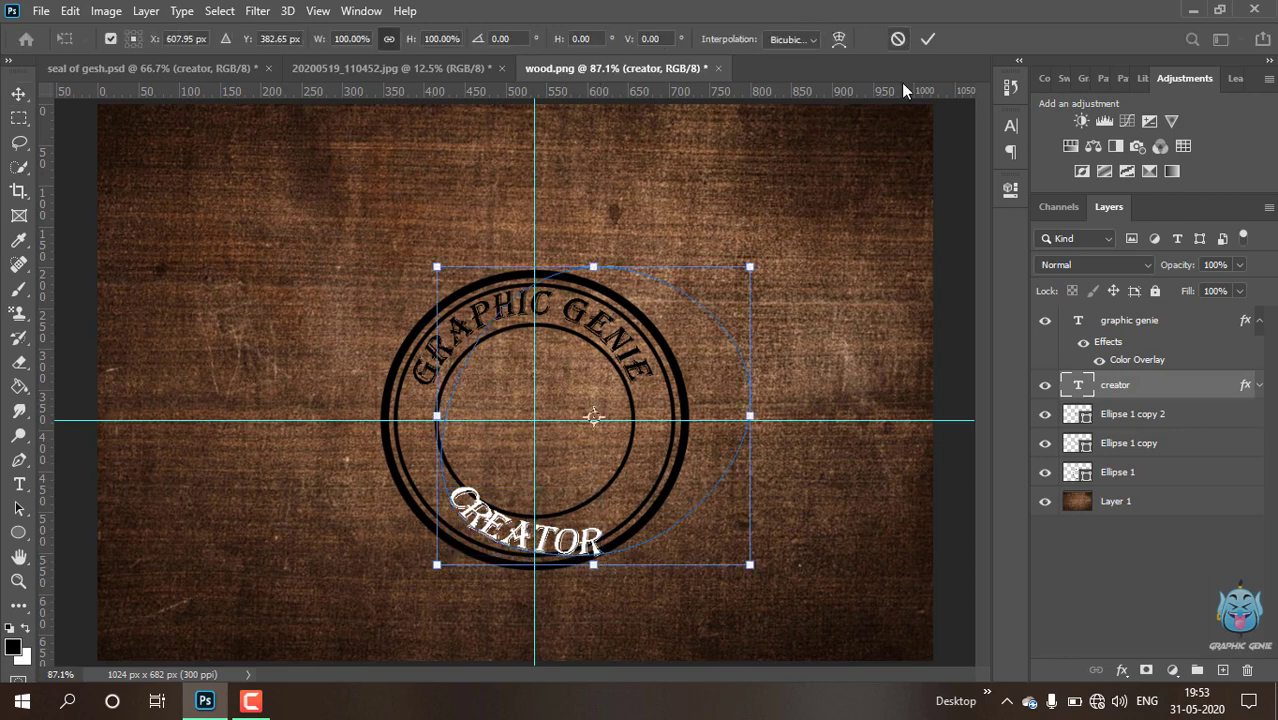
{"action": "left_click", "coordinate": [898, 39]}
{"action": "key", "text": "ctrl+t"}
{"action": "mouse_move", "coordinate": [593, 562]}
{"action": "left_mouse_down"}
{"action": "mouse_move", "coordinate": [620, 545]}
{"action": "mouse_move", "coordinate": [618, 586]}
{"action": "mouse_move", "coordinate": [611, 556]}
{"action": "left_mouse_up"}
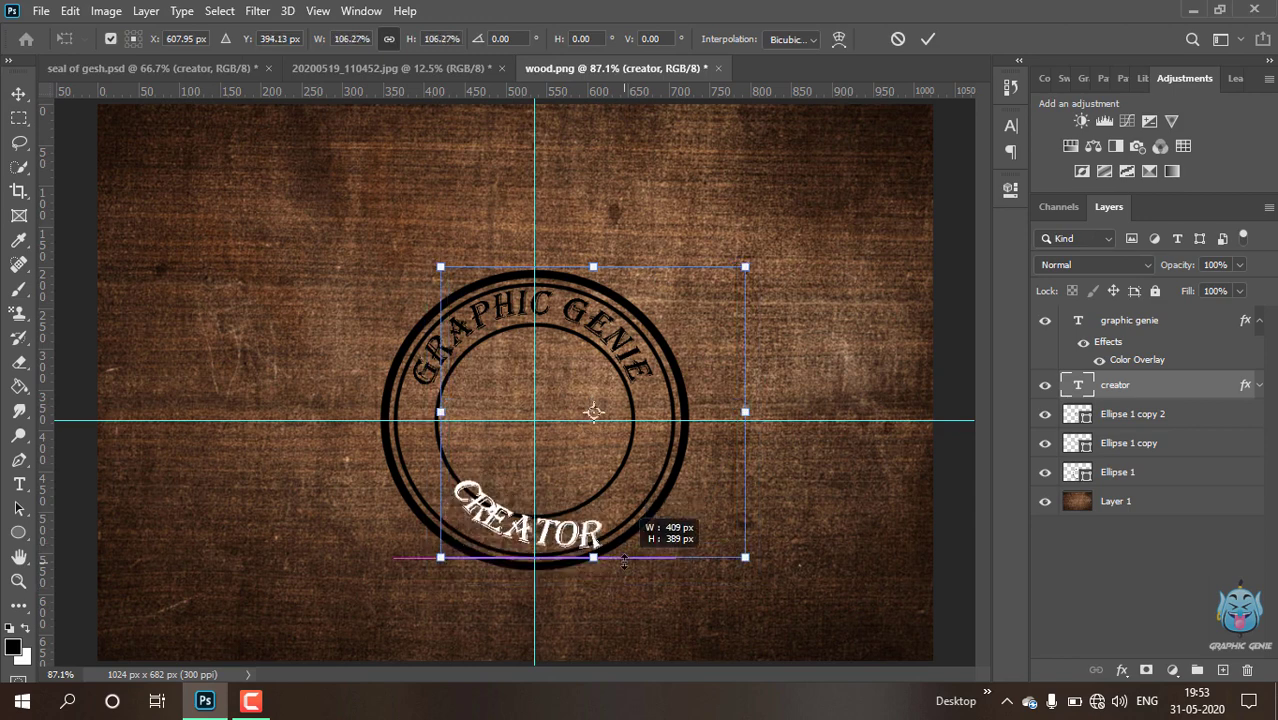
{"action": "left_click_drag", "start_coordinate": [754, 565], "coordinate": [736, 486]}
{"action": "mouse_move", "coordinate": [556, 532]}
{"action": "left_mouse_down"}
{"action": "mouse_move", "coordinate": [533, 552]}
{"action": "mouse_move", "coordinate": [541, 540]}
{"action": "left_mouse_up"}
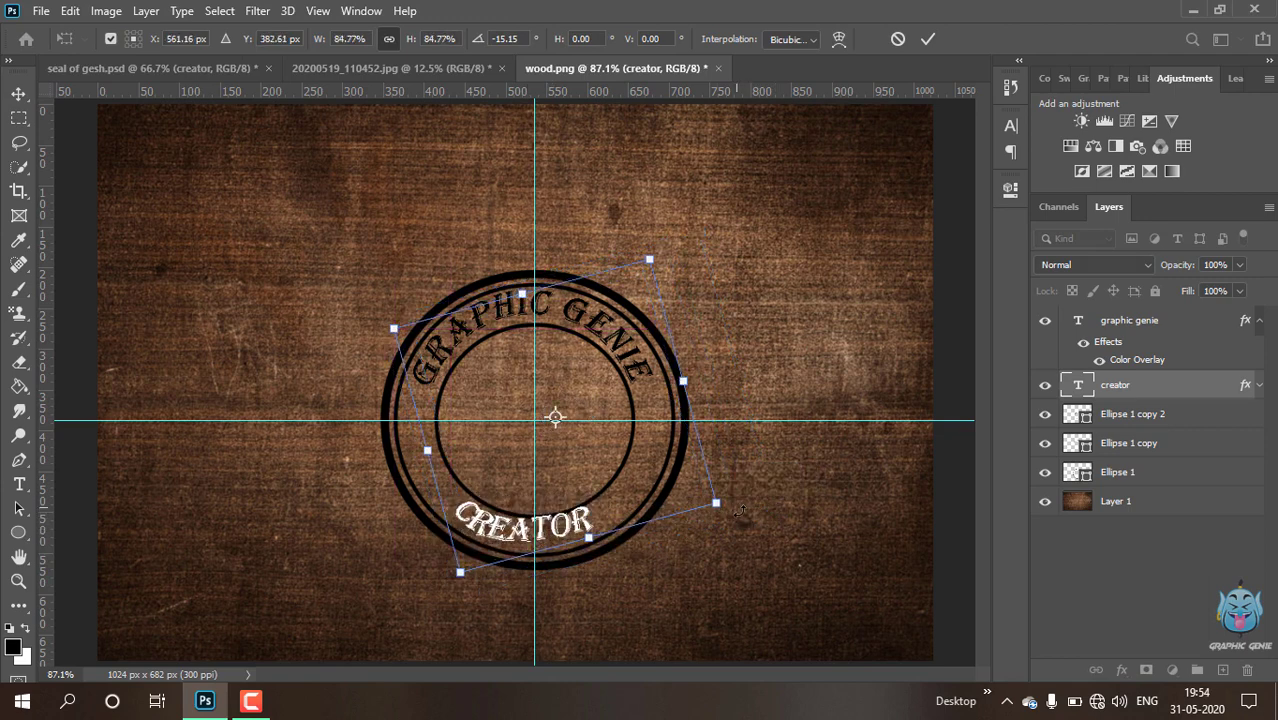
{"action": "left_click_drag", "start_coordinate": [734, 506], "coordinate": [734, 511]}
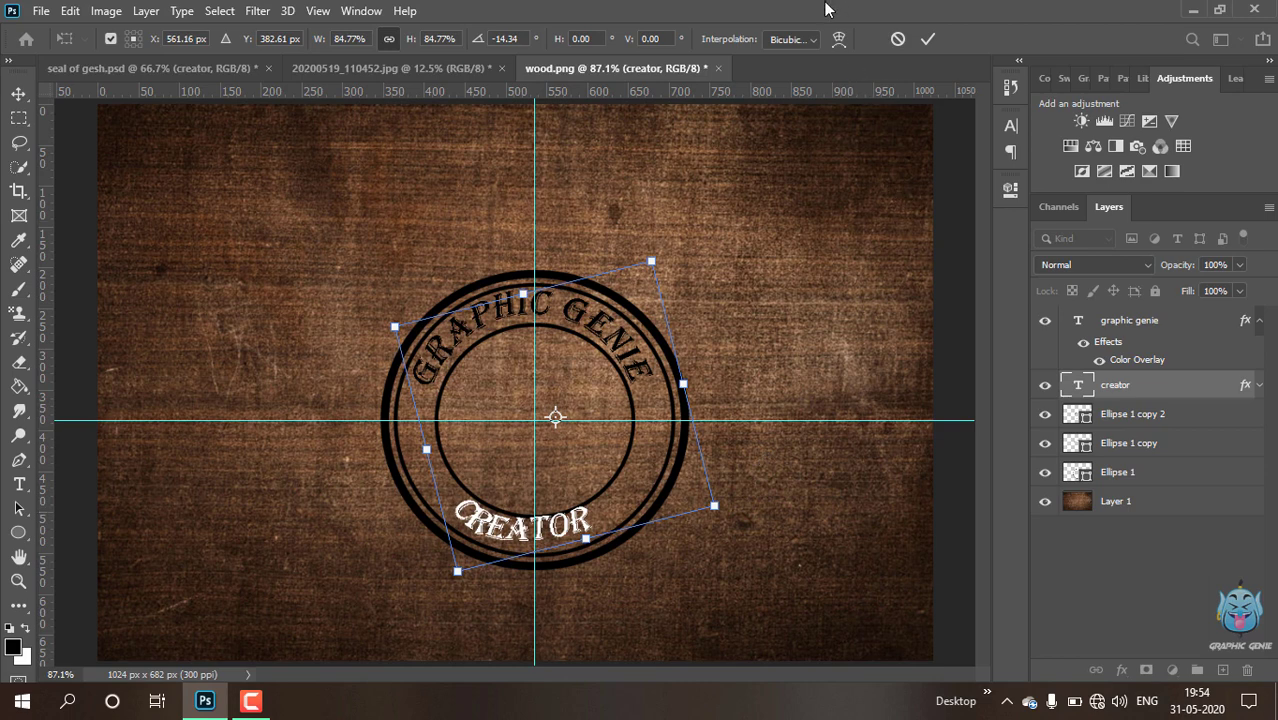
Apply the transform and fine-tune the CREATOR text's position so it sits centred around the vertical guide in the lower ring band
{"action": "left_click", "coordinate": [838, 39]}
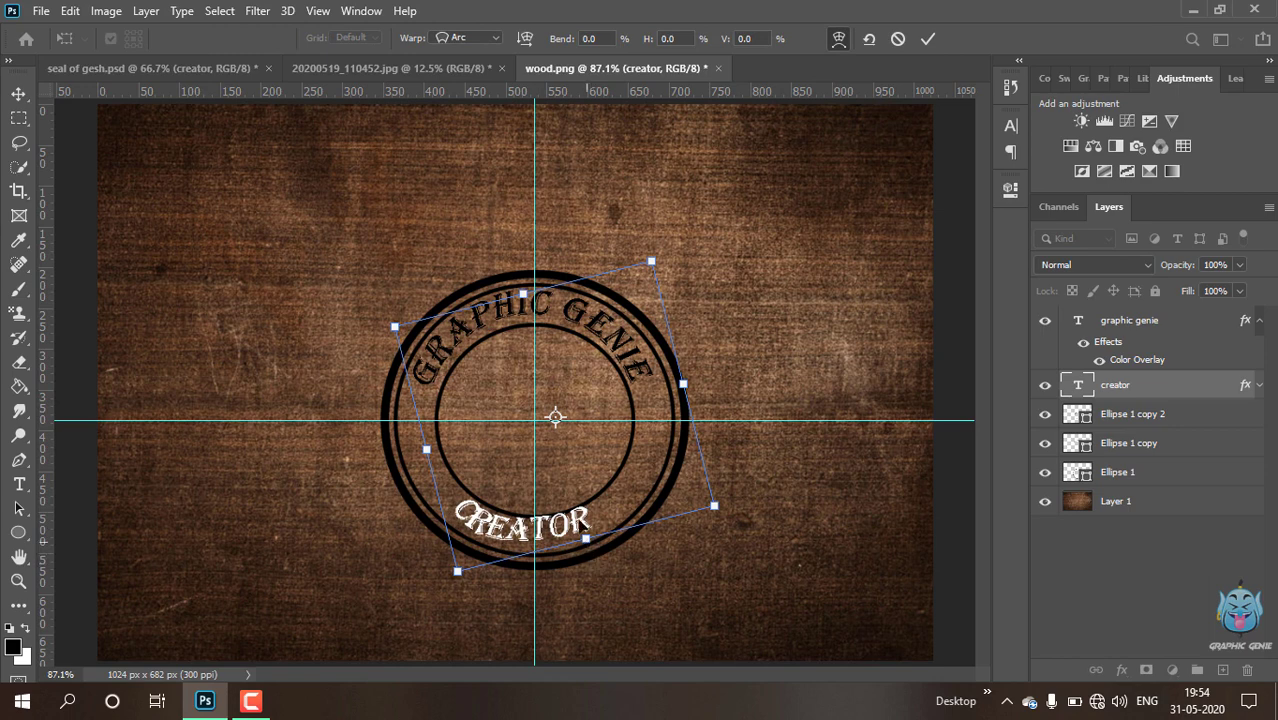
{"action": "mouse_move", "coordinate": [584, 455]}
{"action": "left_mouse_down"}
{"action": "mouse_move", "coordinate": [600, 472]}
{"action": "mouse_move", "coordinate": [600, 458]}
{"action": "left_mouse_up"}
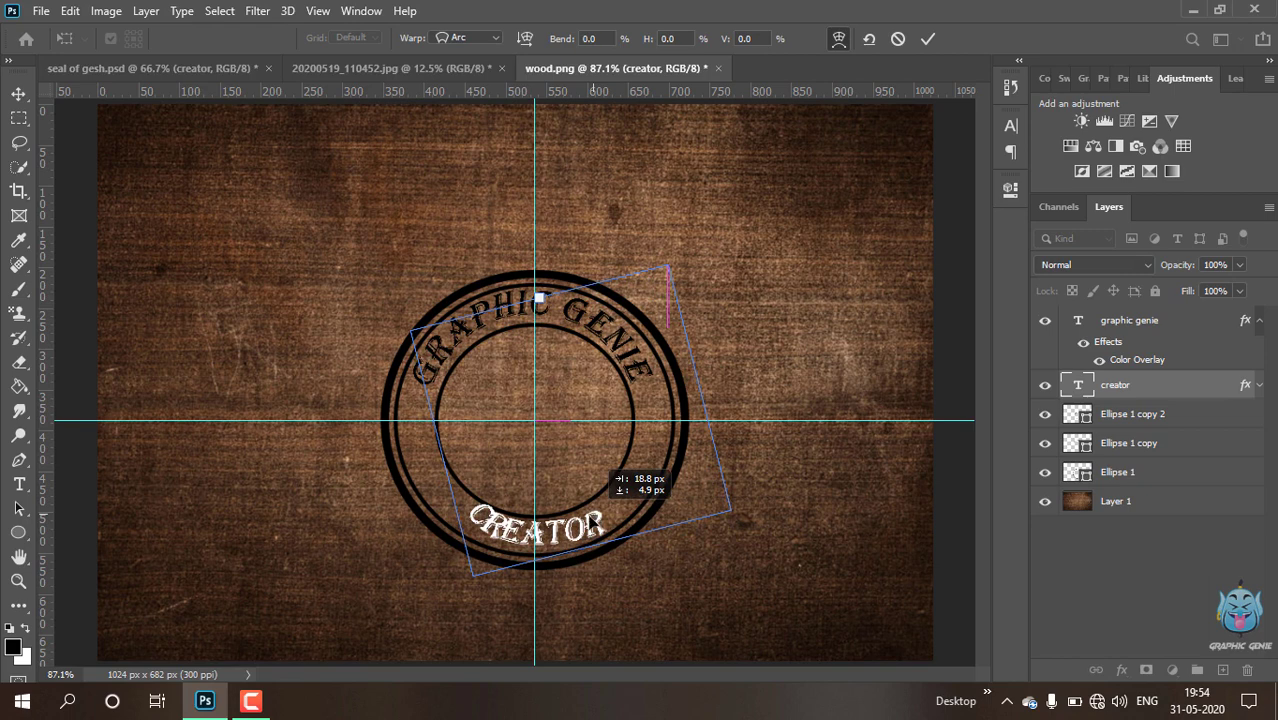
{"action": "left_click_drag", "start_coordinate": [594, 521], "coordinate": [579, 520]}
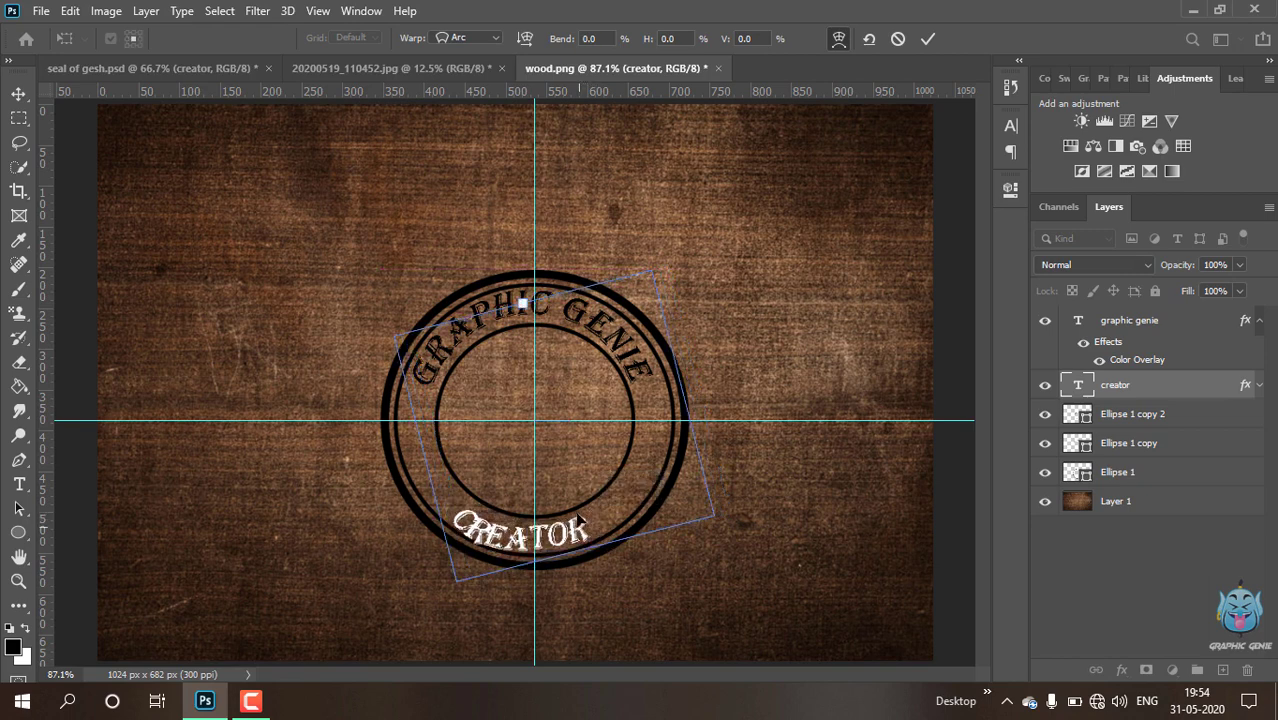
{"action": "left_click", "coordinate": [925, 41]}
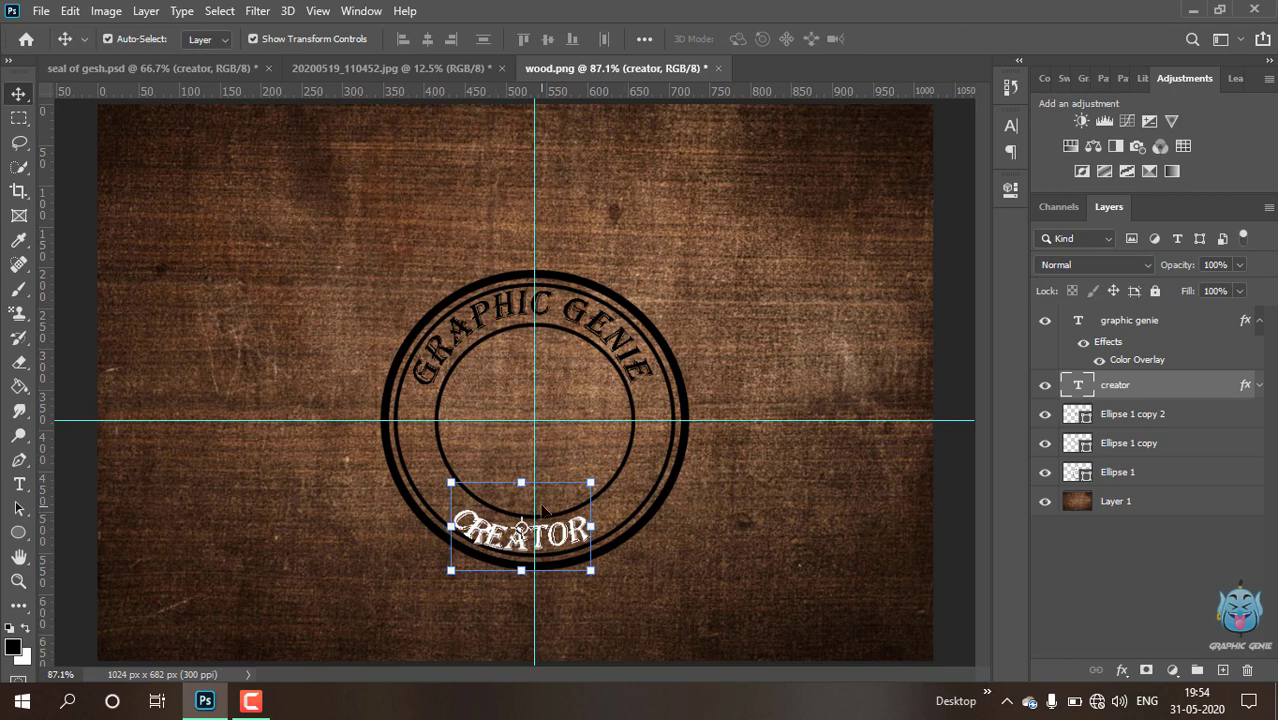
{"action": "left_click_drag", "start_coordinate": [553, 545], "coordinate": [546, 540]}
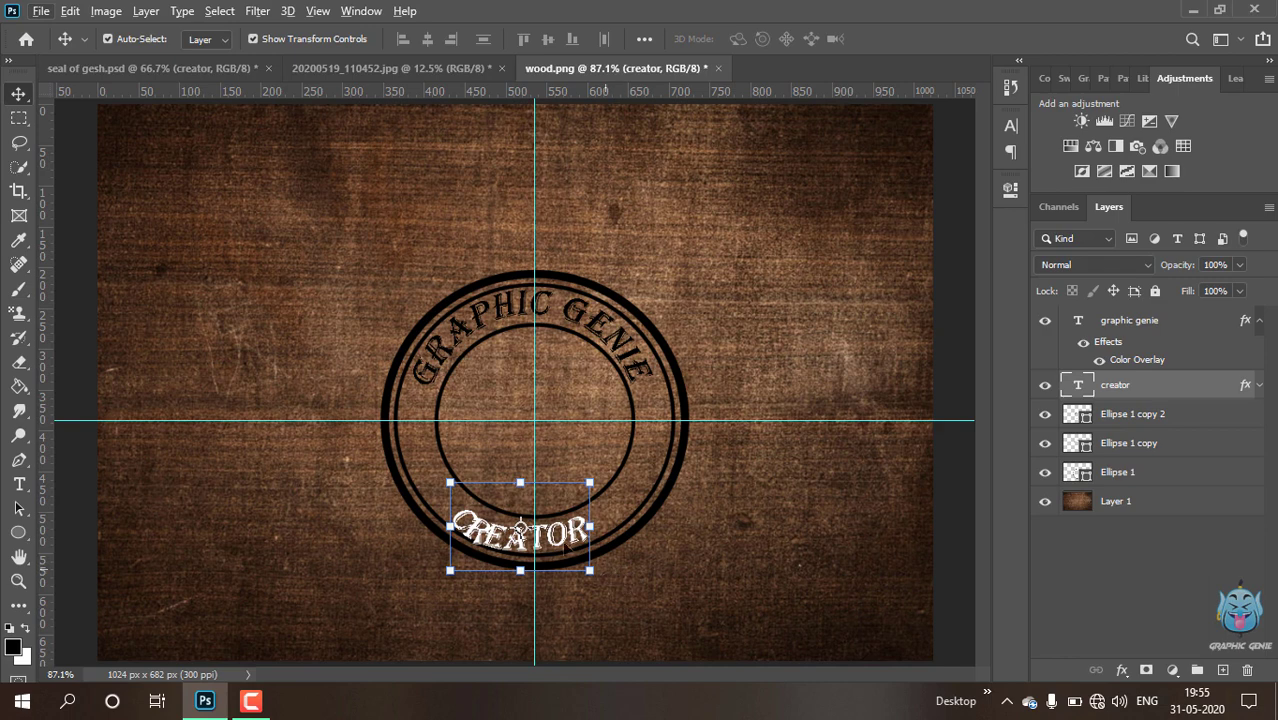
{"action": "left_click_drag", "start_coordinate": [560, 538], "coordinate": [578, 538]}
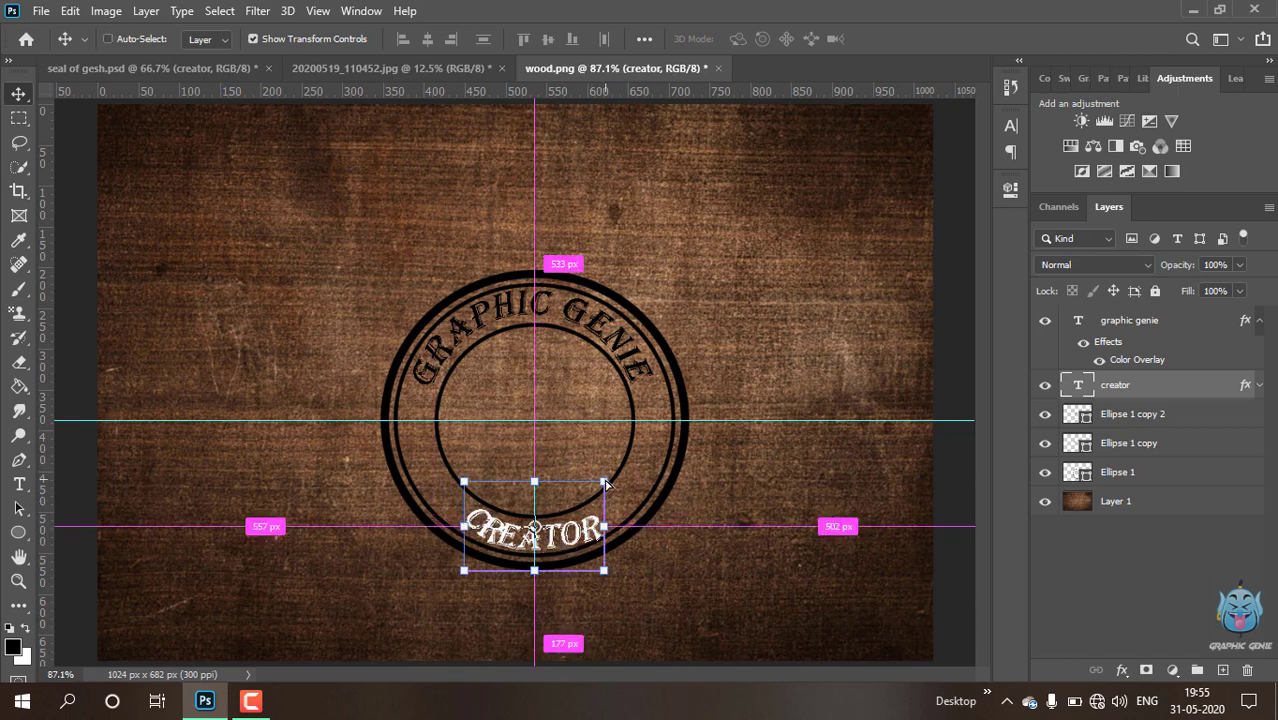
{"action": "key", "text": "ctrl+t"}
{"action": "left_click_drag", "start_coordinate": [601, 481], "coordinate": [602, 482]}
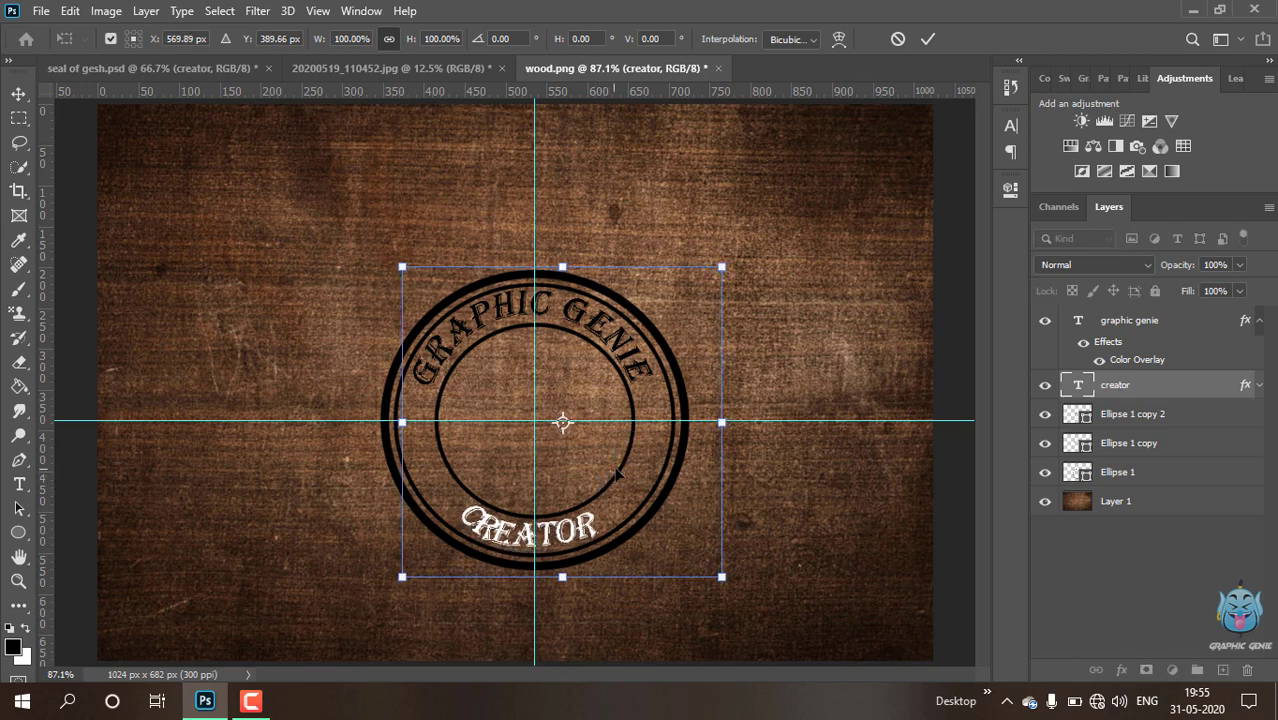
Change the CREATOR text's Color Overlay to black (000000) and hide the transform controls
{"action": "left_click", "coordinate": [1259, 385]}
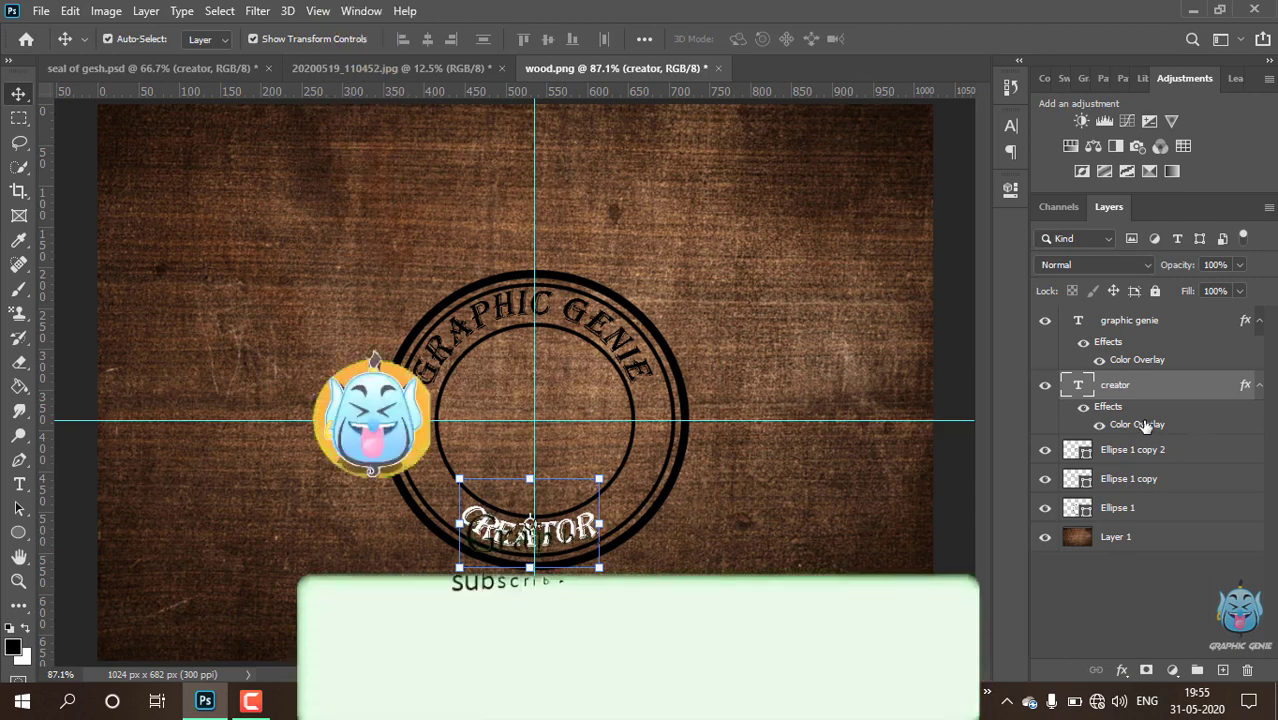
{"action": "double_click", "coordinate": [1245, 385]}
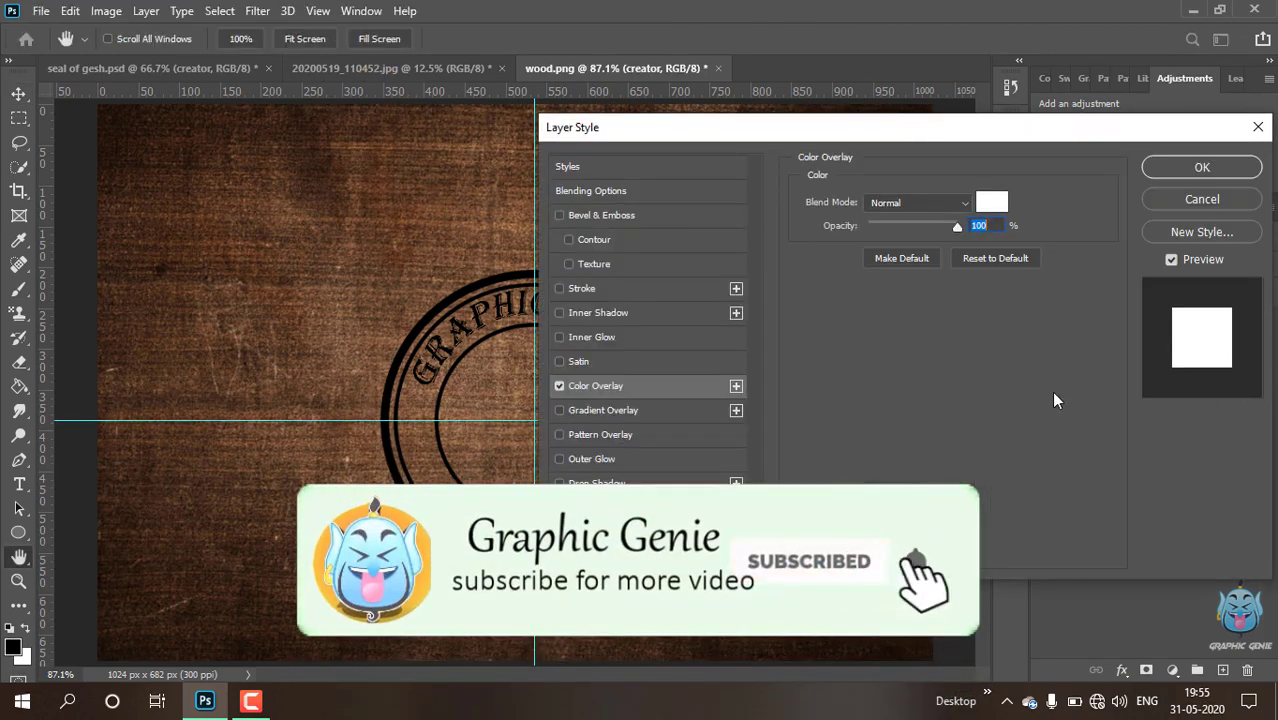
{"action": "left_click", "coordinate": [991, 202]}
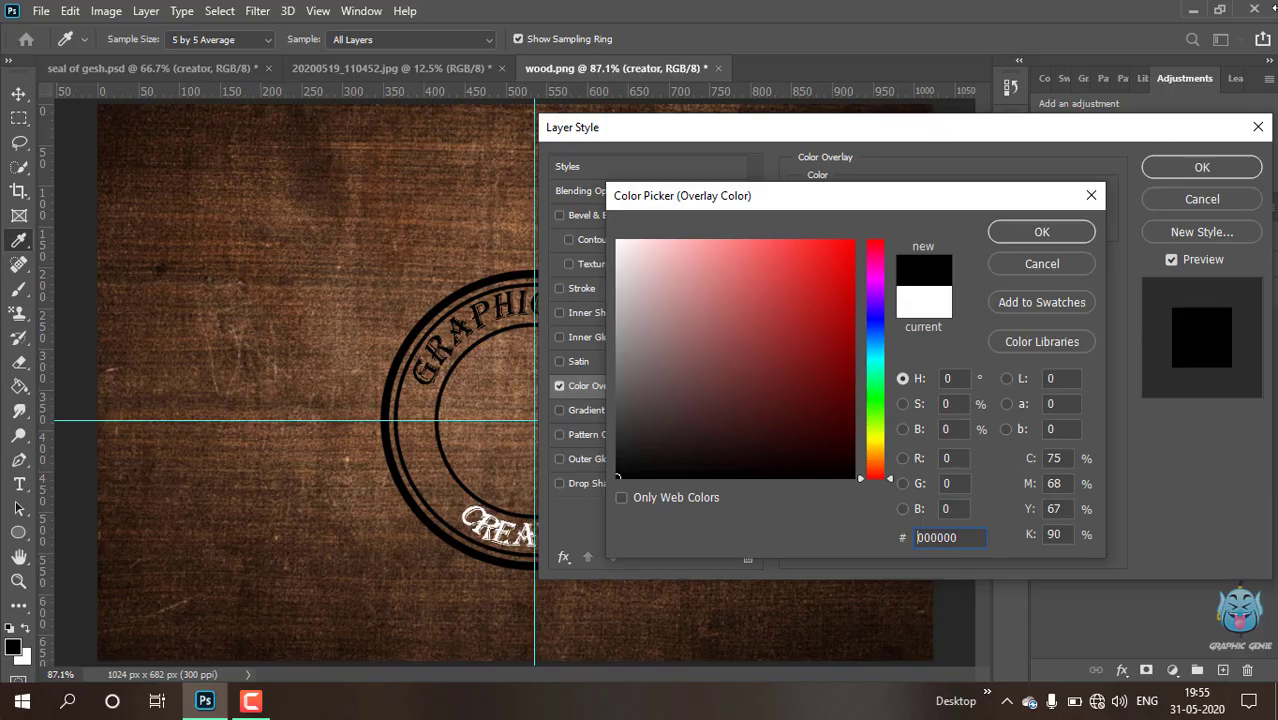
{"action": "left_click", "coordinate": [1042, 231]}
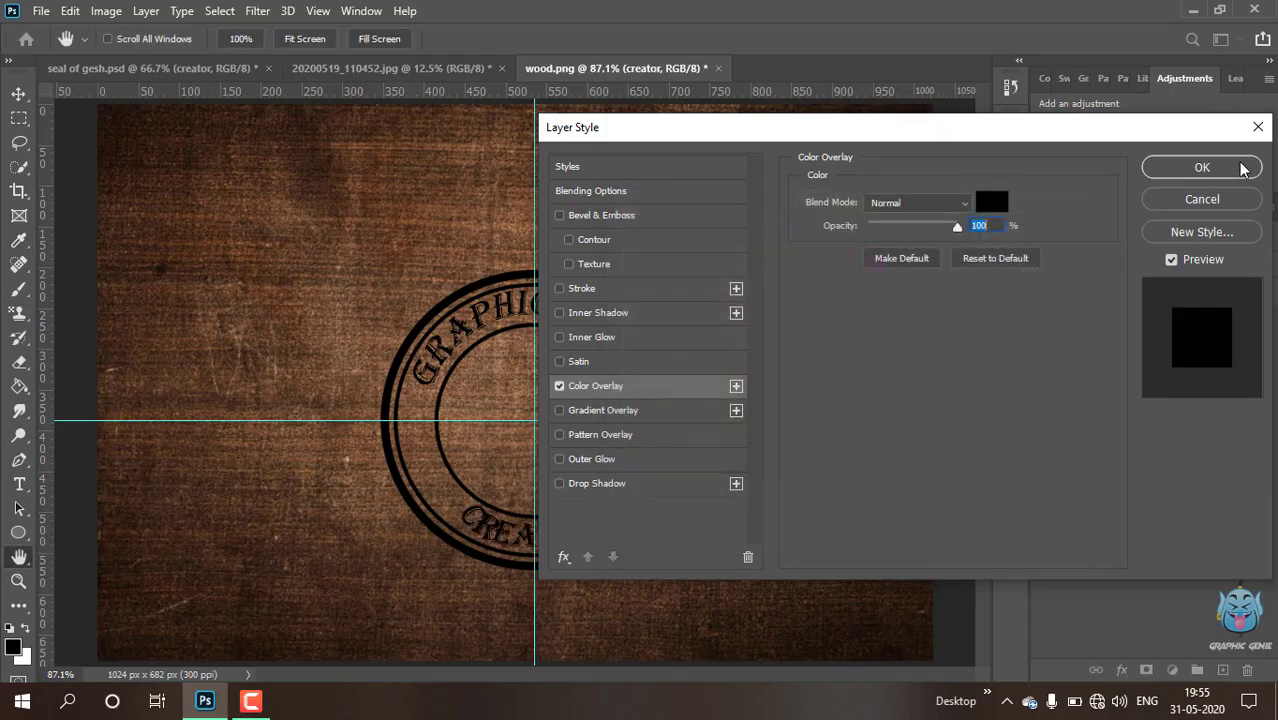
{"action": "left_click", "coordinate": [1202, 167]}
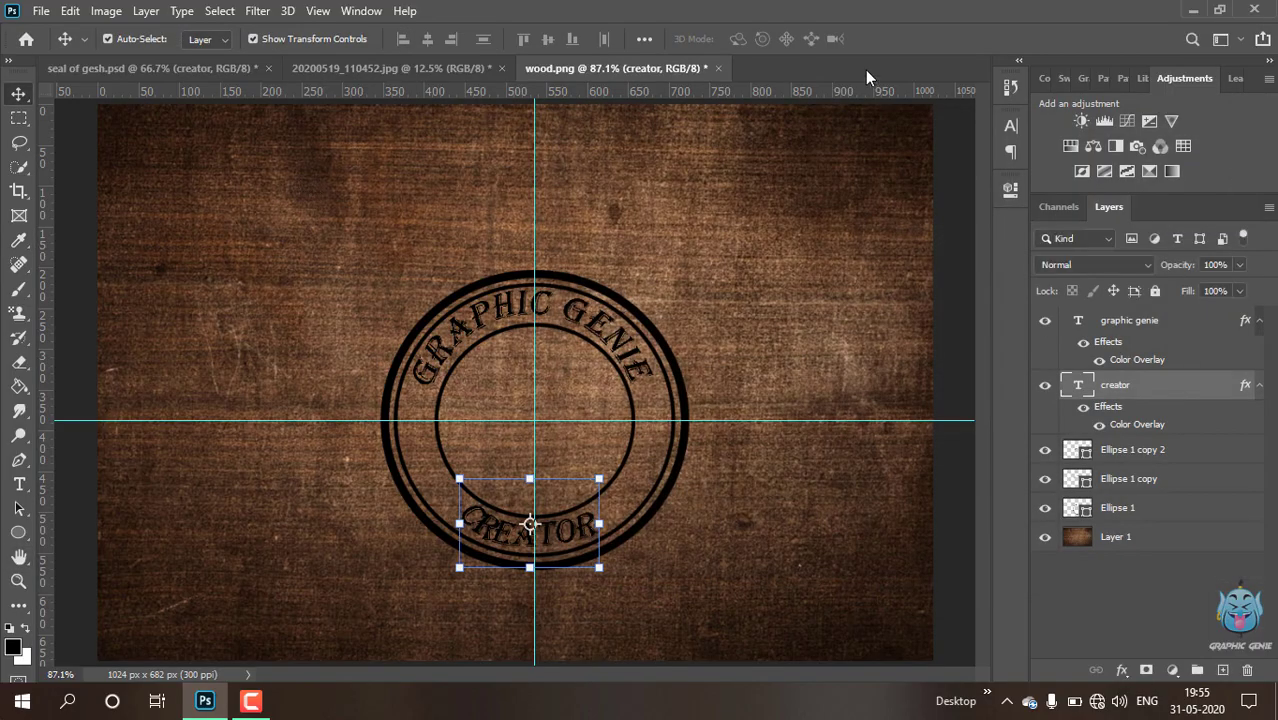
{"action": "left_click", "coordinate": [294, 44]}
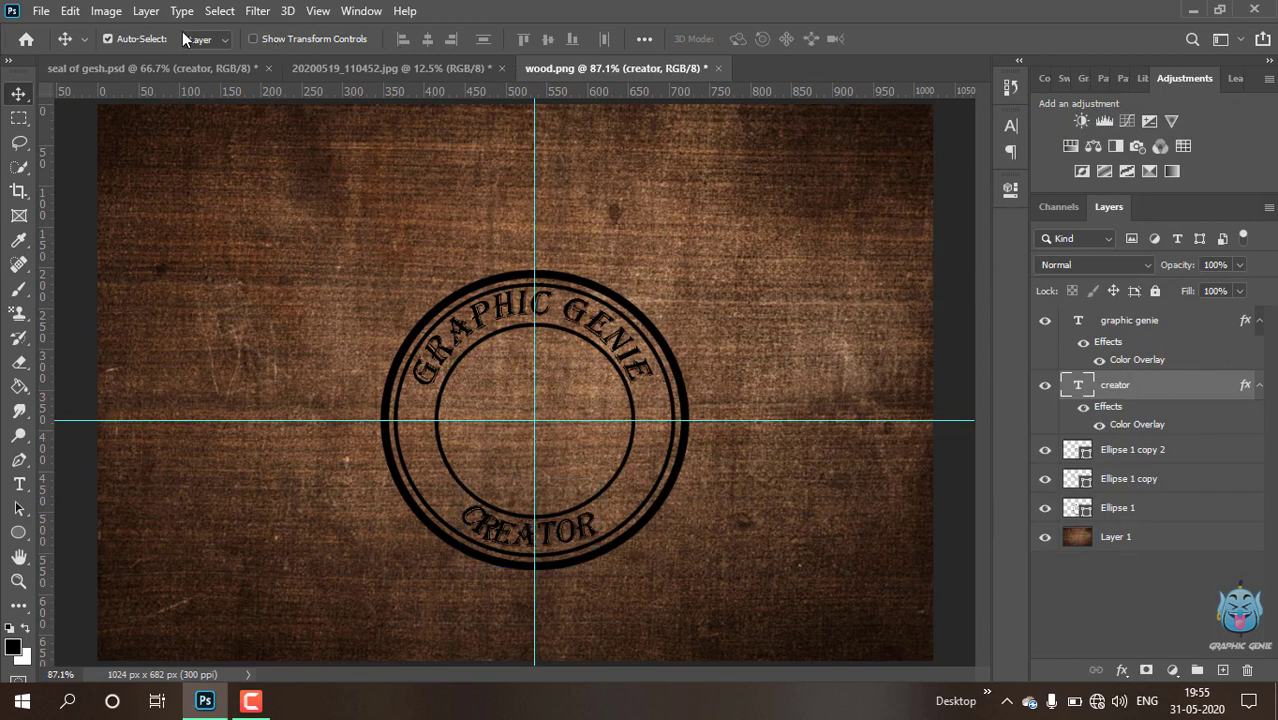
In the 20200519_110452.jpg portrait, copy the upper part from head to chest onto a new layer and hide the Background
{"action": "left_click", "coordinate": [329, 77]}
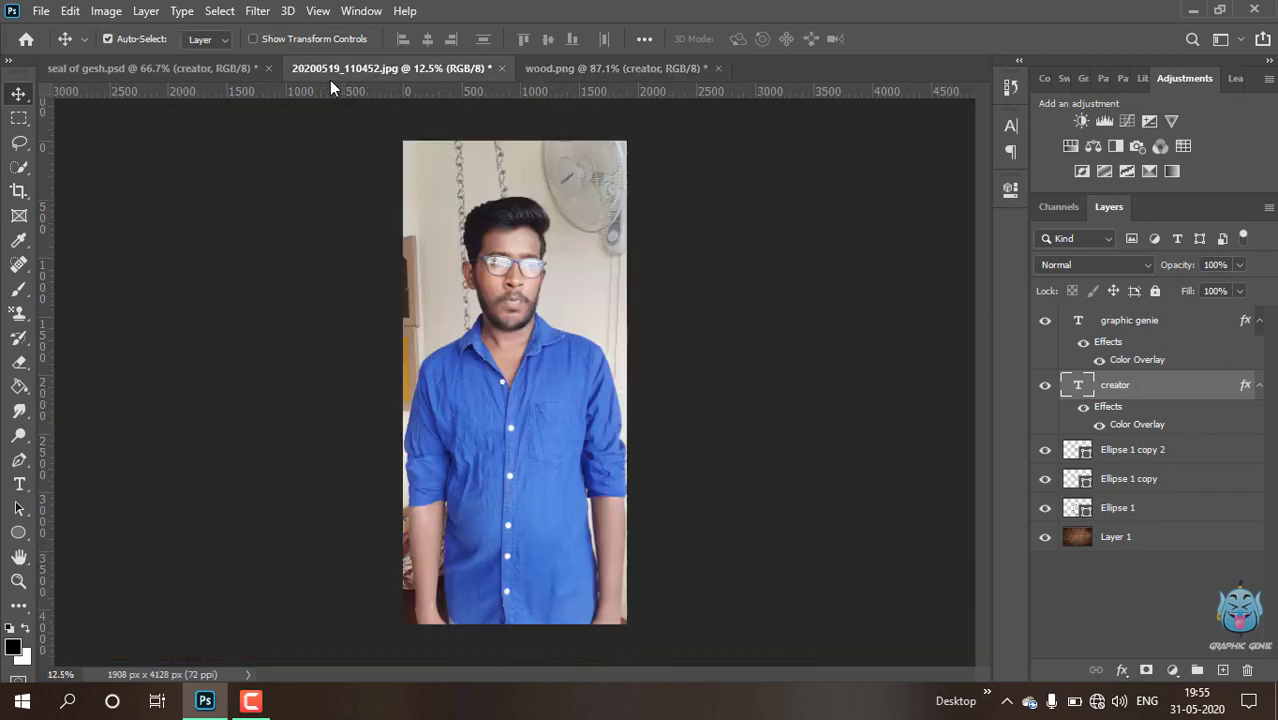
{"action": "left_click", "coordinate": [20, 120]}
{"action": "left_click_drag", "start_coordinate": [401, 137], "coordinate": [676, 420]}
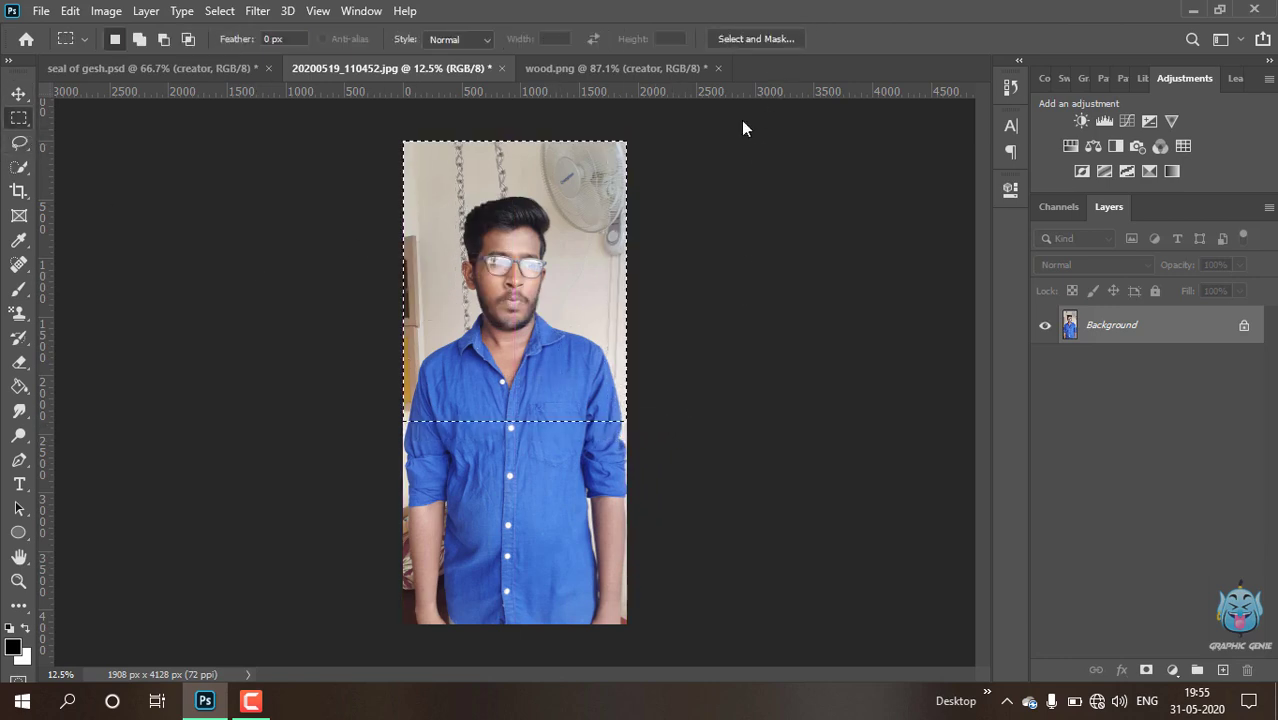
{"action": "key", "text": "ctrl+j"}
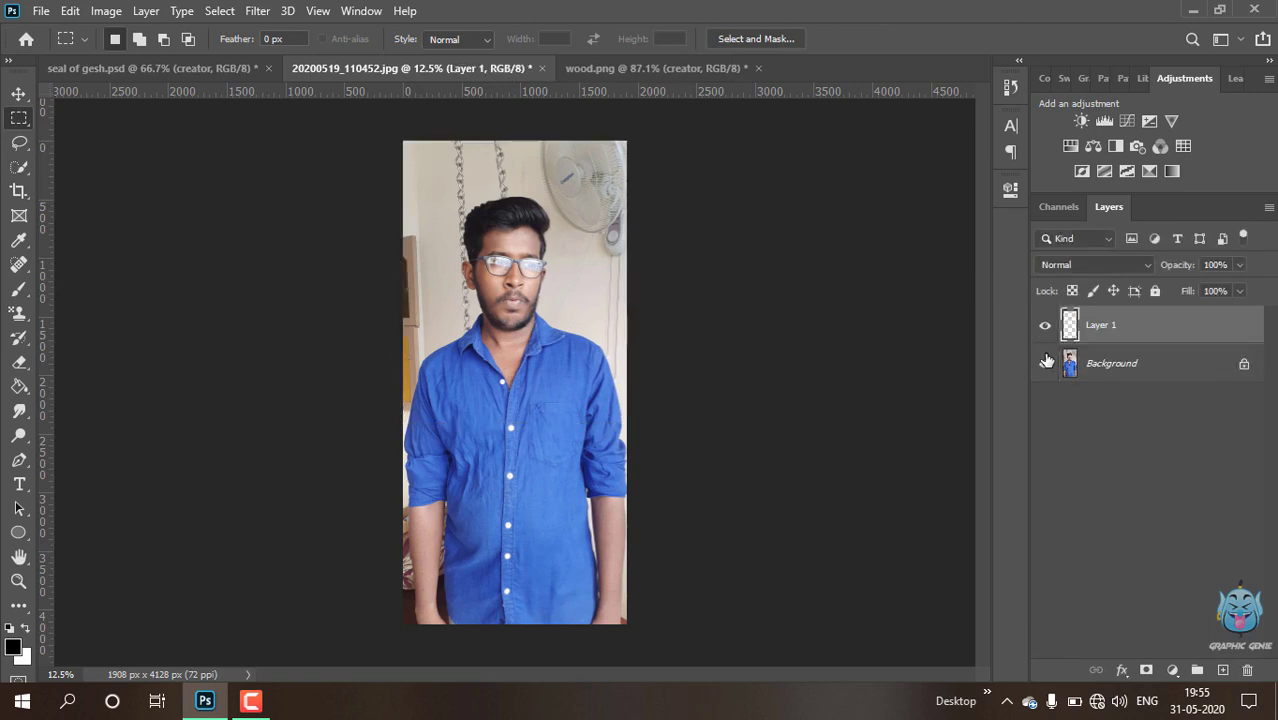
{"action": "left_click", "coordinate": [1045, 363]}
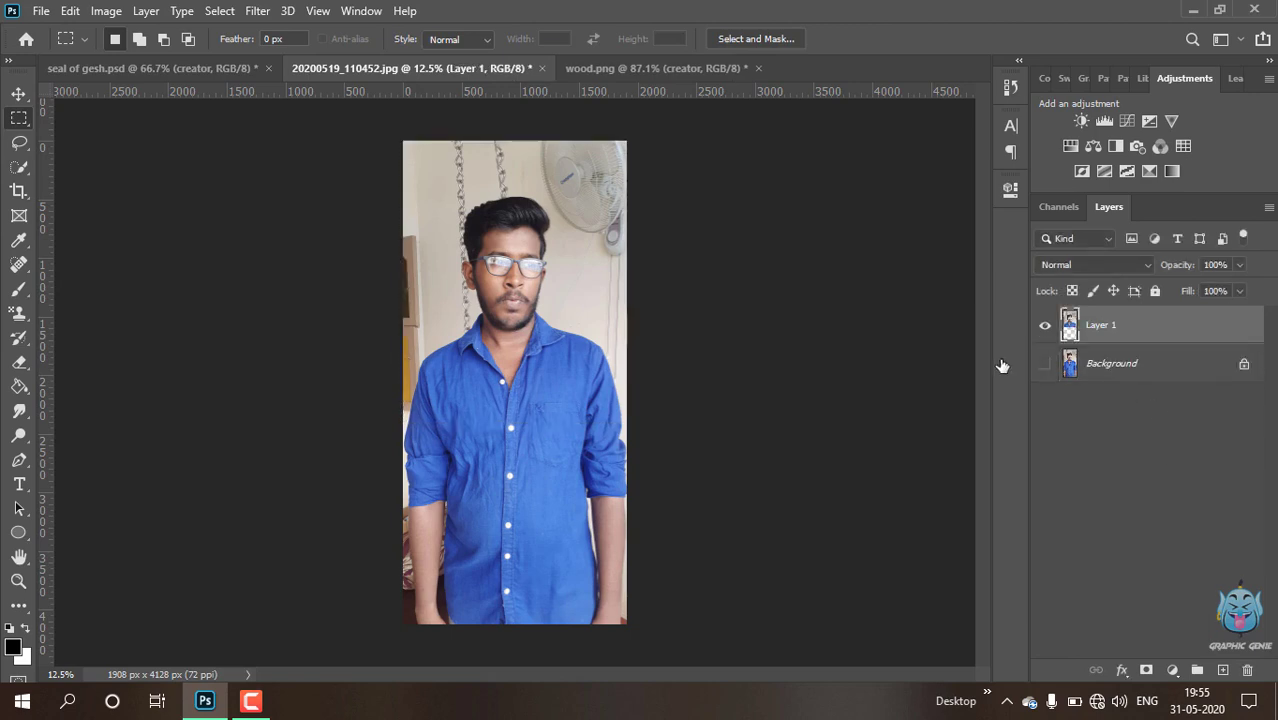
Open the copied upper-body layer in the Select and Mask workspace from the Quick Selection tool
{"action": "left_click", "coordinate": [18, 167]}
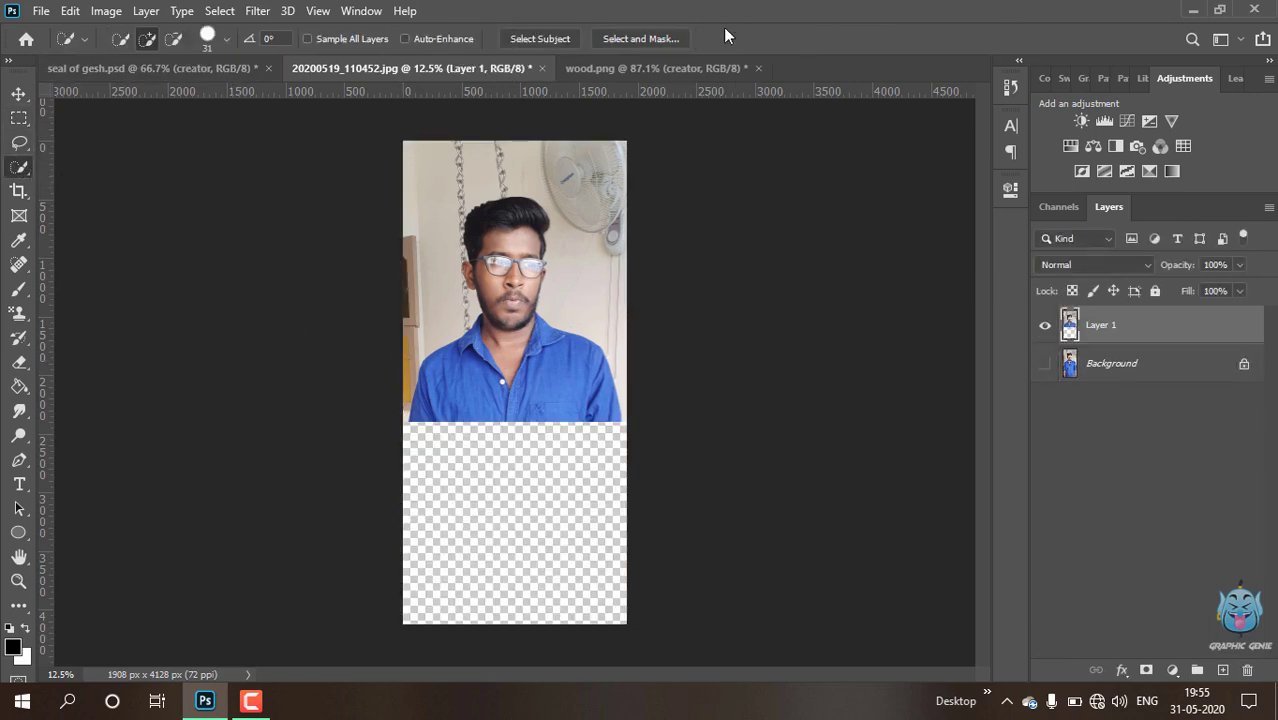
{"action": "left_click", "coordinate": [671, 48]}
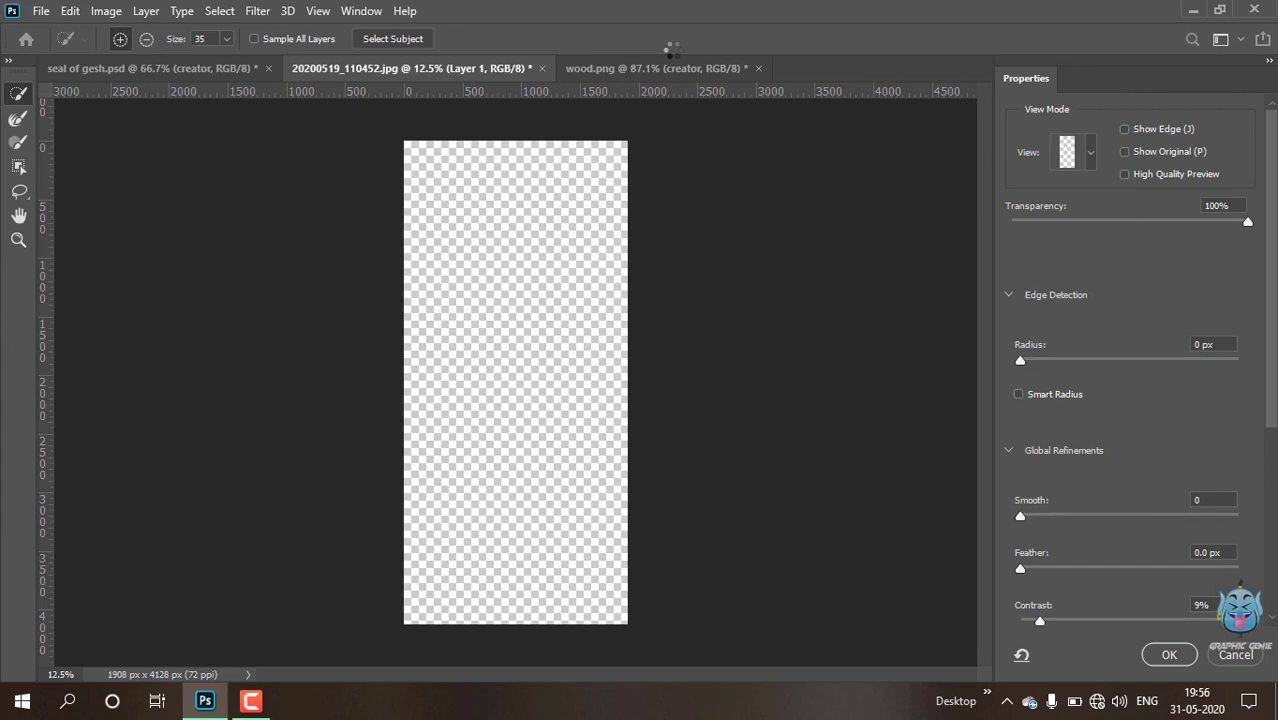
{"action": "mouse_move", "coordinate": [255, 712]}
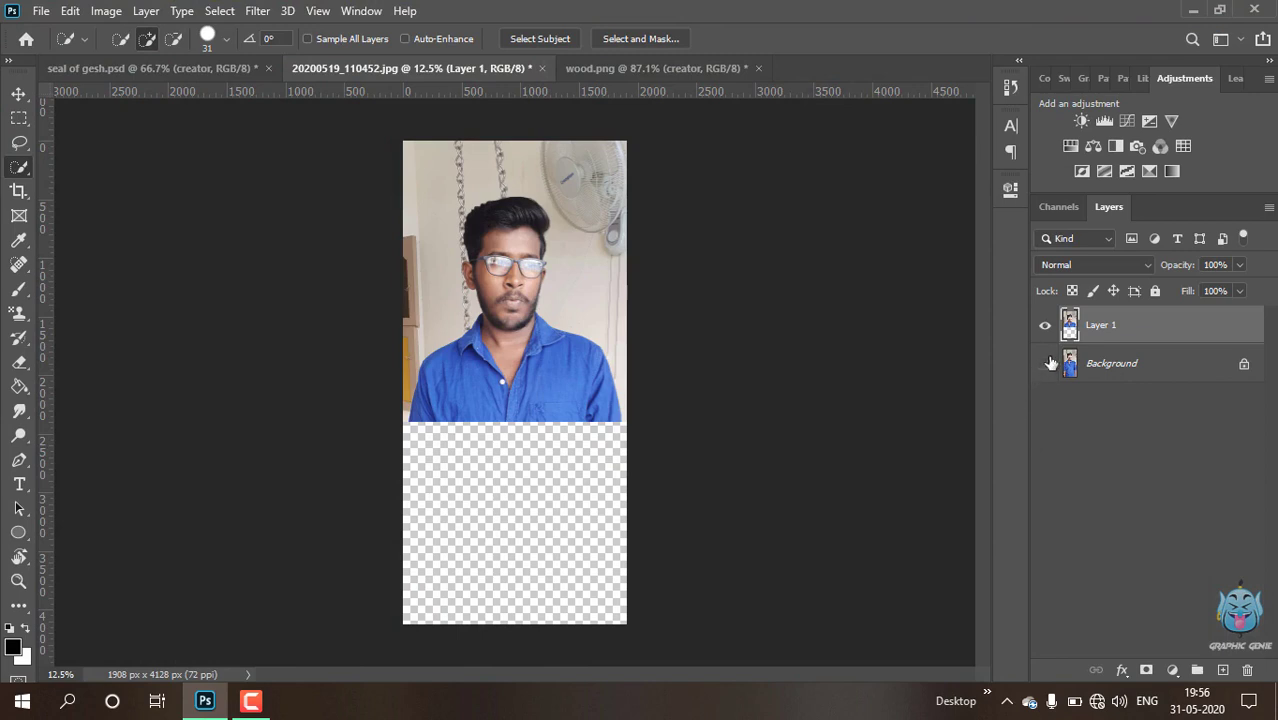
{"action": "left_click", "coordinate": [641, 38]}
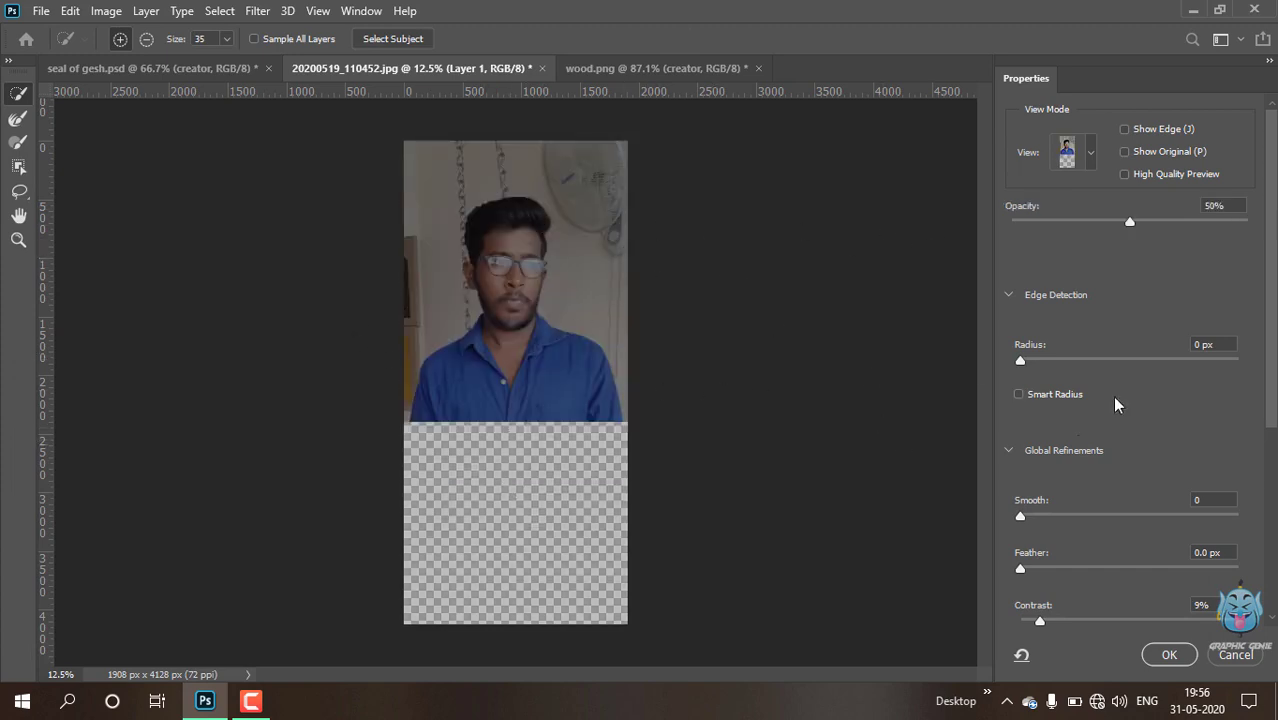
Turn on Show Original and High Quality Preview for the portrait and set the preview opacity to 32%
{"action": "left_click_drag", "start_coordinate": [1084, 223], "coordinate": [1153, 224]}
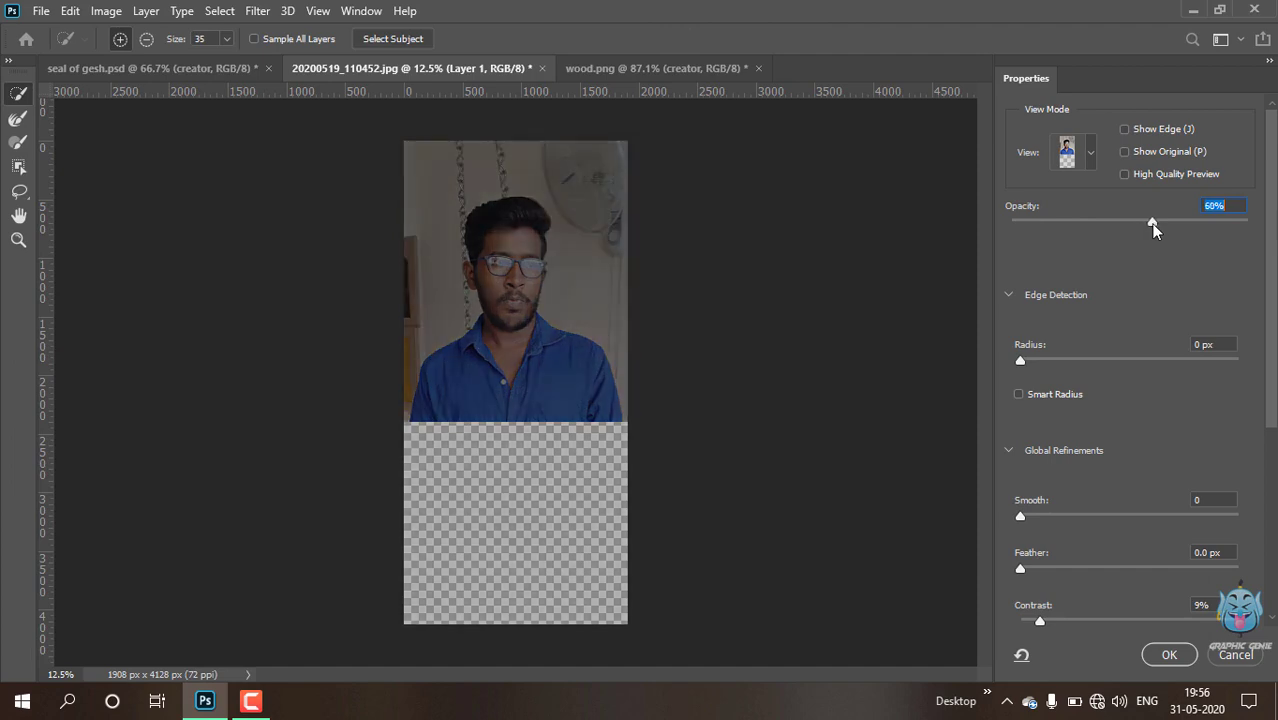
{"action": "left_click", "coordinate": [1124, 153]}
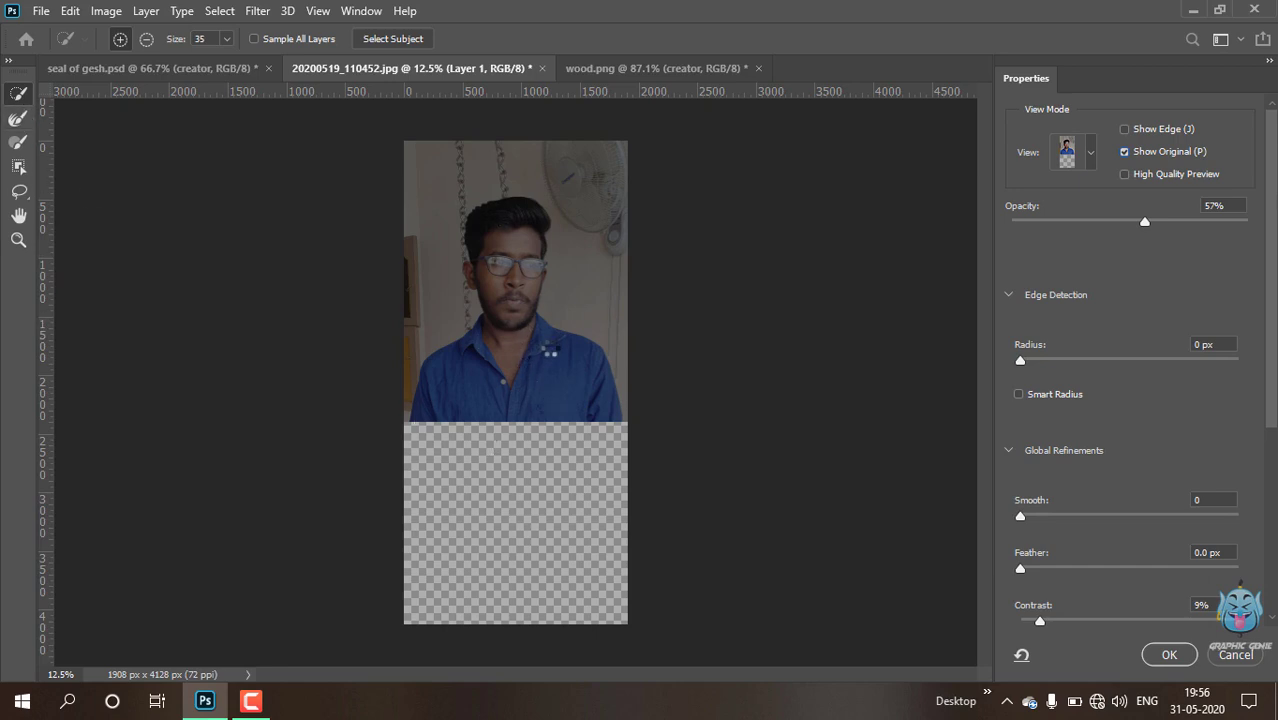
{"action": "key", "text": "z"}
{"action": "key", "text": "ctrl+plus"}
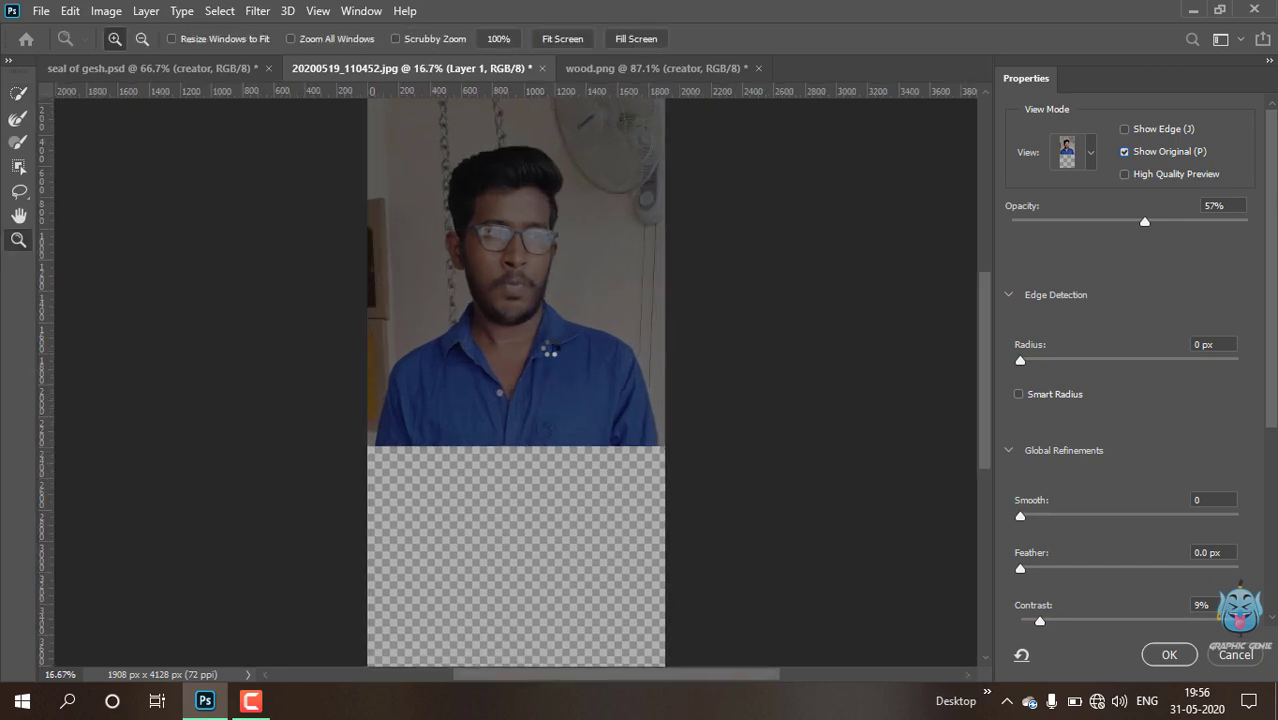
{"action": "left_click", "coordinate": [549, 350]}
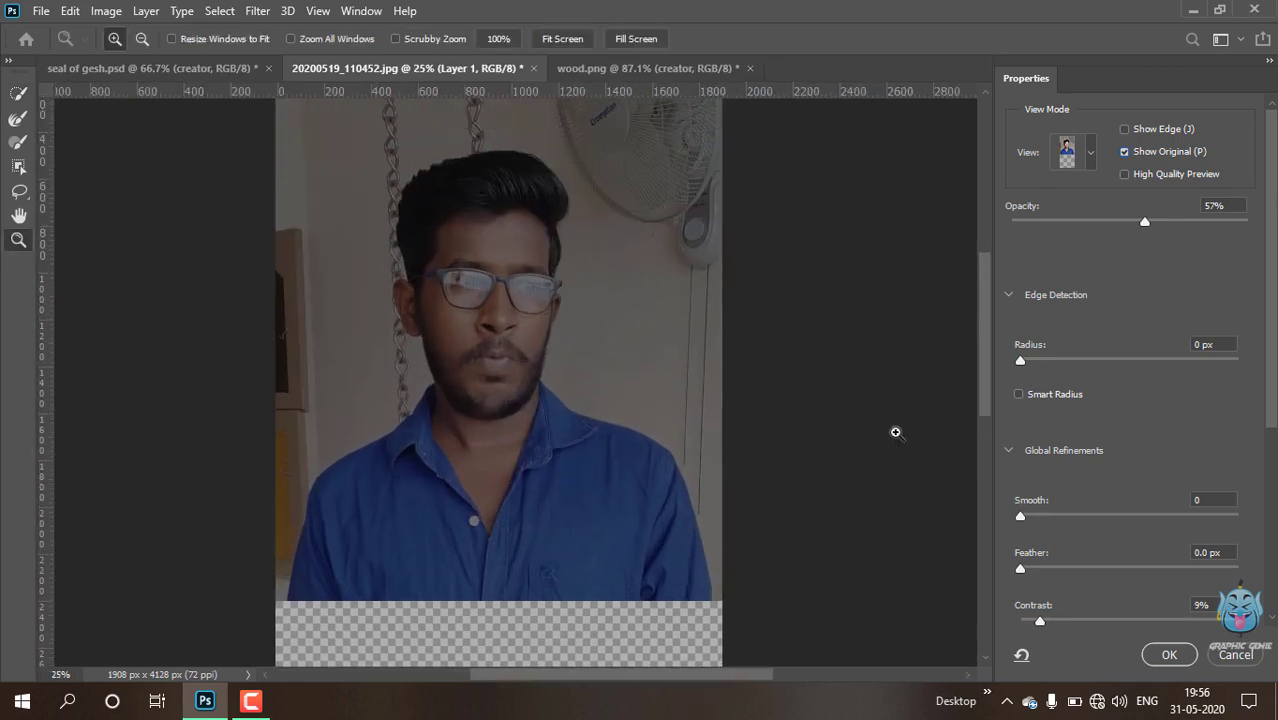
{"action": "left_click", "coordinate": [1090, 224]}
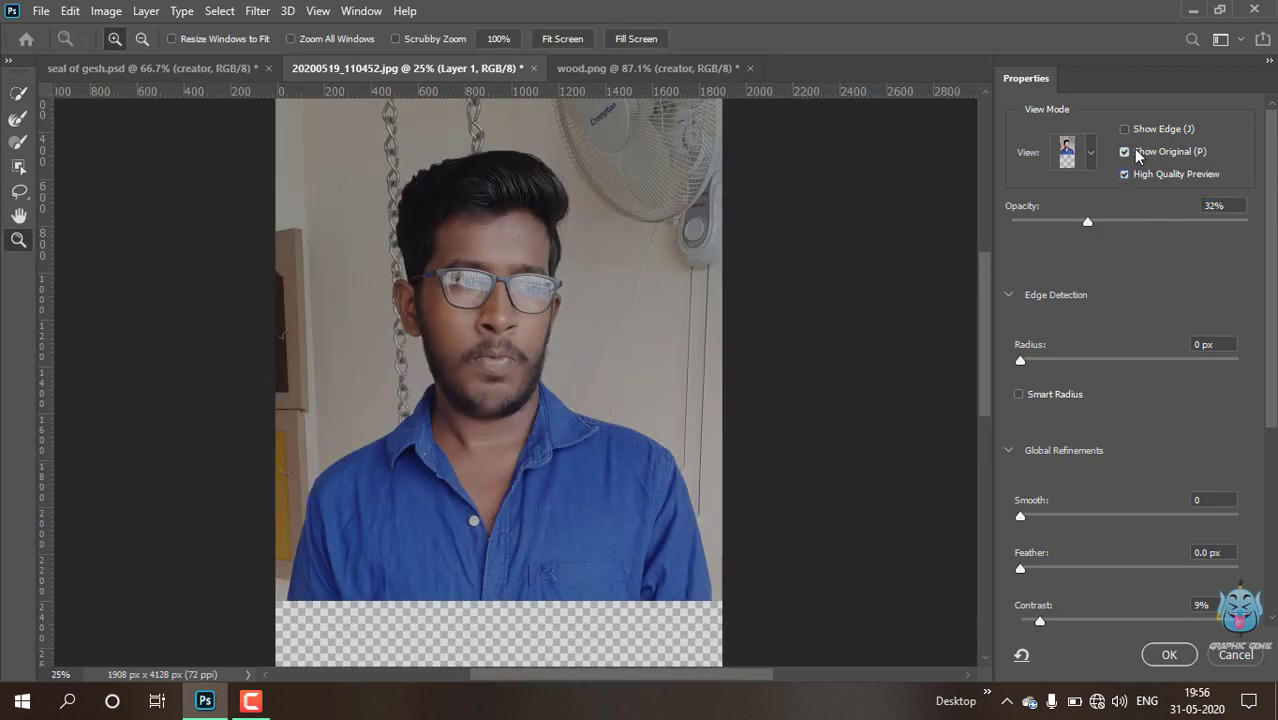
Turn off High Quality Preview, switch to the Quick Selection tool and lower the preview opacity to 0%
{"action": "left_click", "coordinate": [1124, 151]}
{"action": "left_click", "coordinate": [1124, 174]}
{"action": "left_click", "coordinate": [18, 93]}
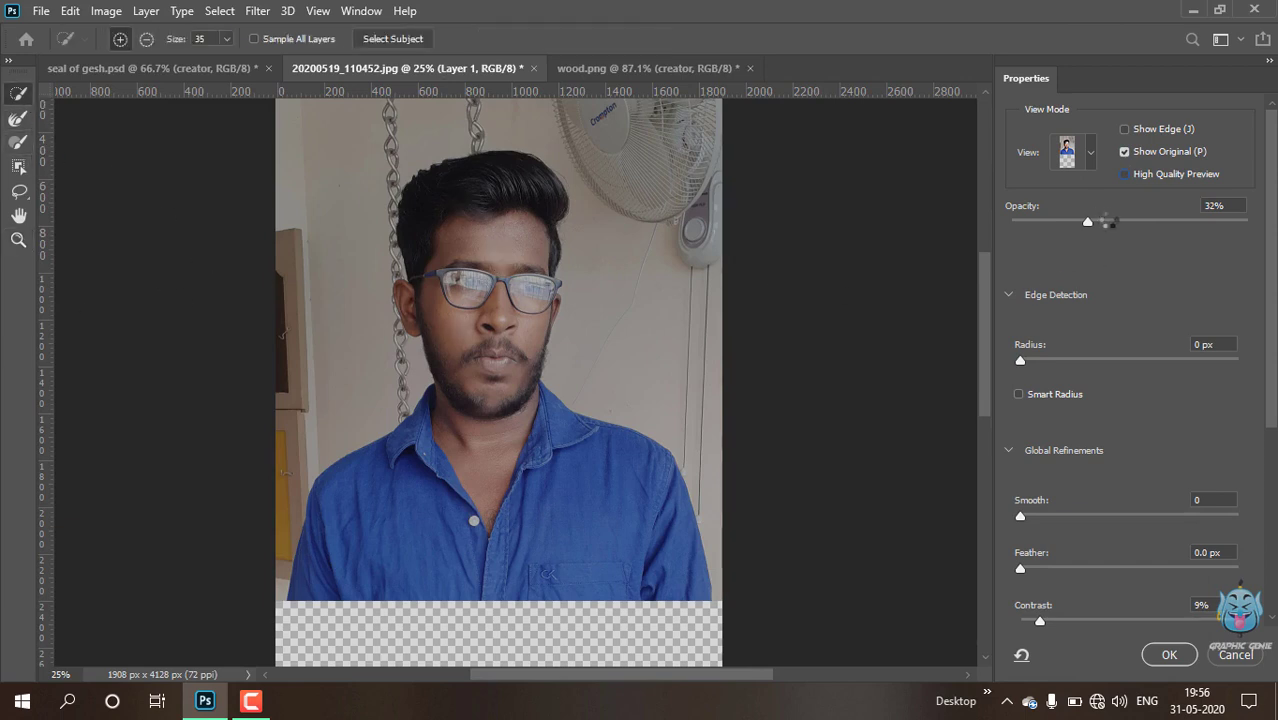
{"action": "left_click_drag", "start_coordinate": [1168, 226], "coordinate": [961, 205]}
{"action": "scroll", "coordinate": [1030, 465], "scroll_direction": "down", "scroll_amount": 3}
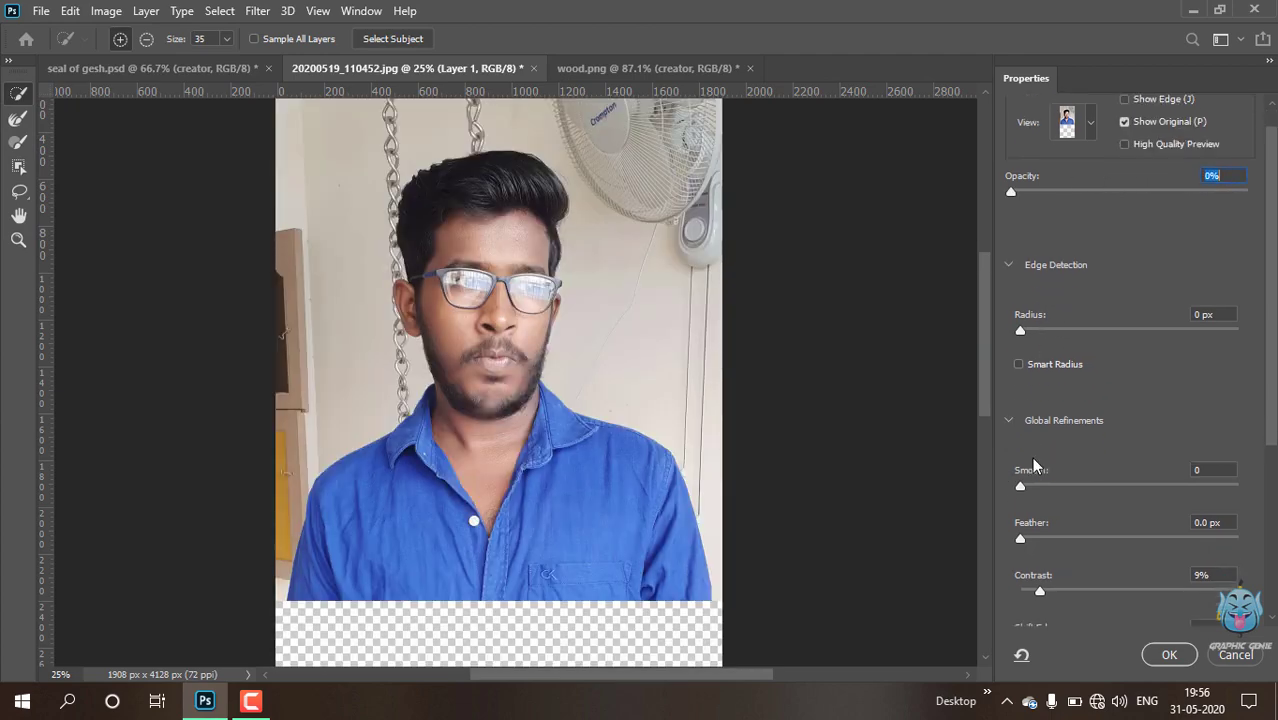
{"action": "scroll", "coordinate": [1028, 454], "scroll_direction": "down", "scroll_amount": 3}
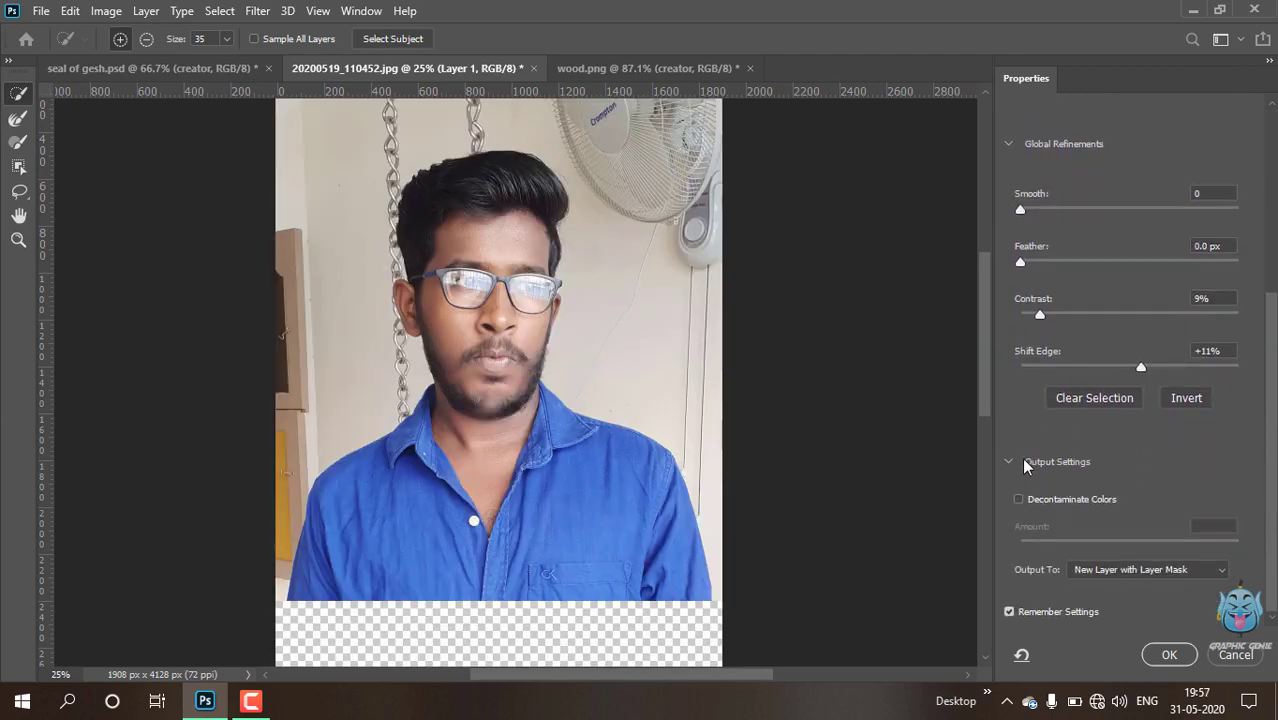
{"action": "scroll", "coordinate": [1024, 472], "scroll_direction": "up", "scroll_amount": 5}
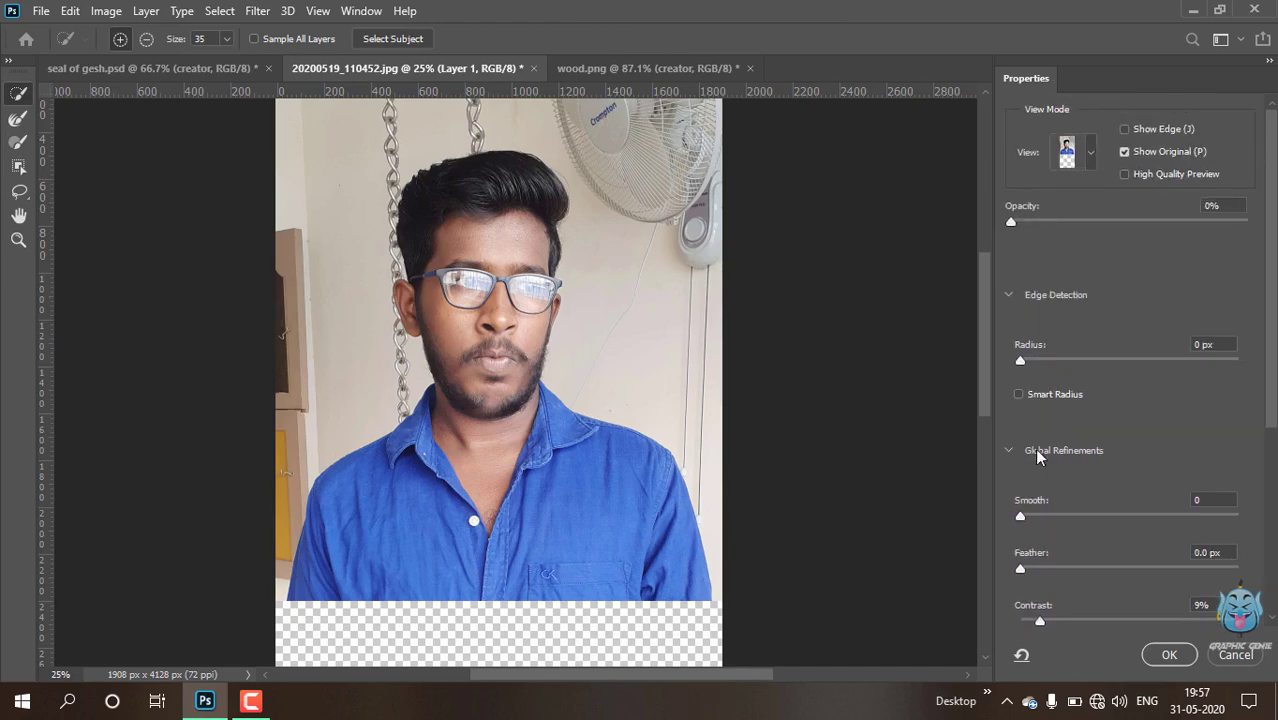
Switch the Select and Mask preview to Onion Skin view and set its transparency to 30%
{"action": "left_click", "coordinate": [1083, 162]}
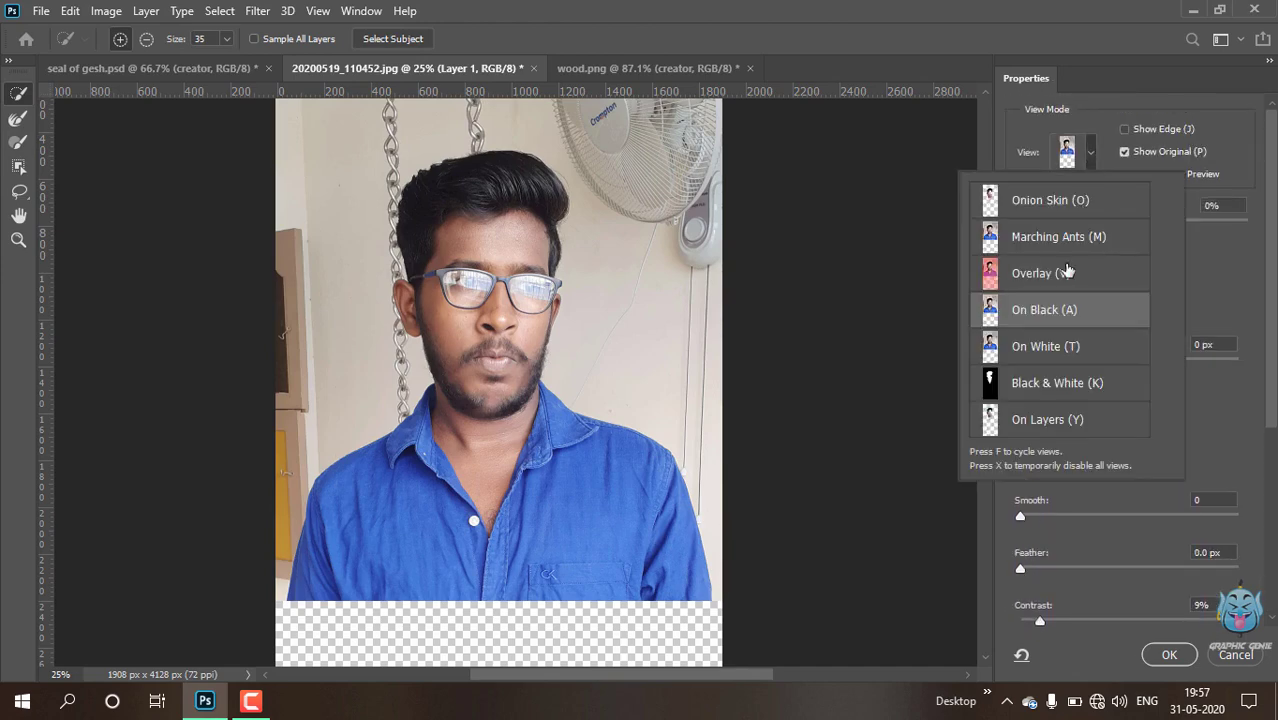
{"action": "left_click", "coordinate": [1054, 204]}
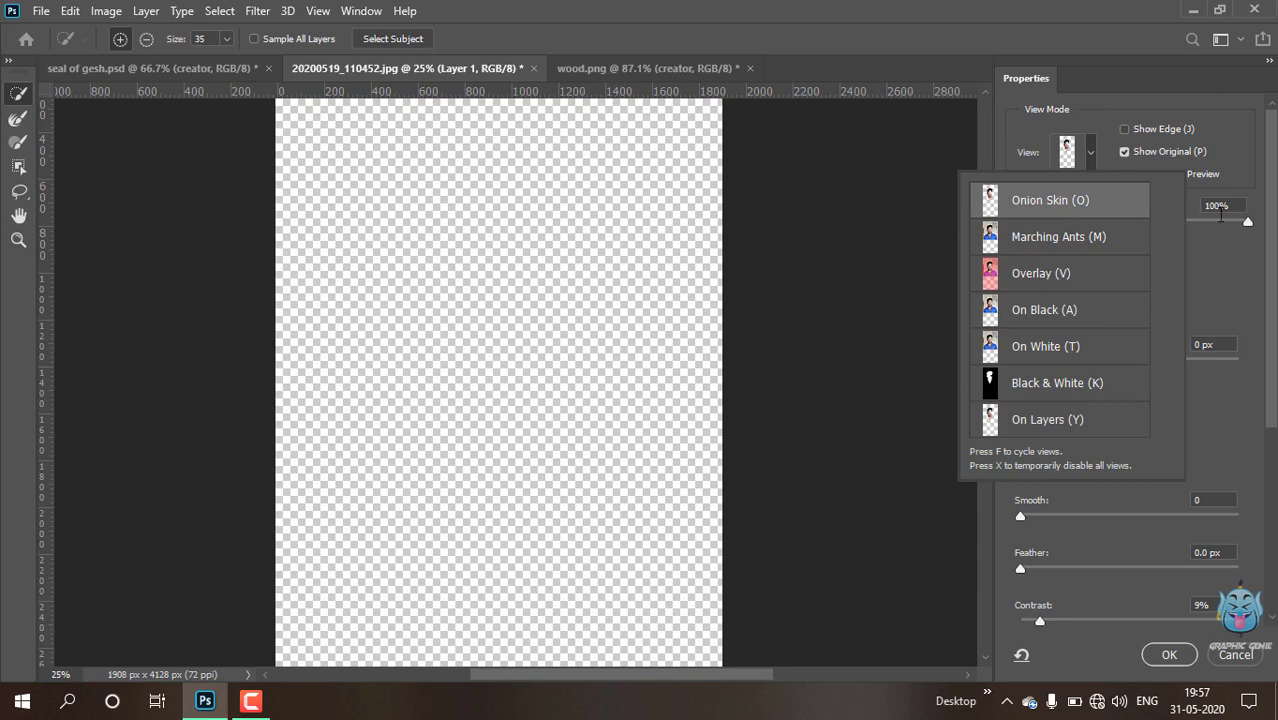
{"action": "left_click", "coordinate": [1205, 222]}
{"action": "left_click_drag", "start_coordinate": [1207, 222], "coordinate": [1083, 222]}
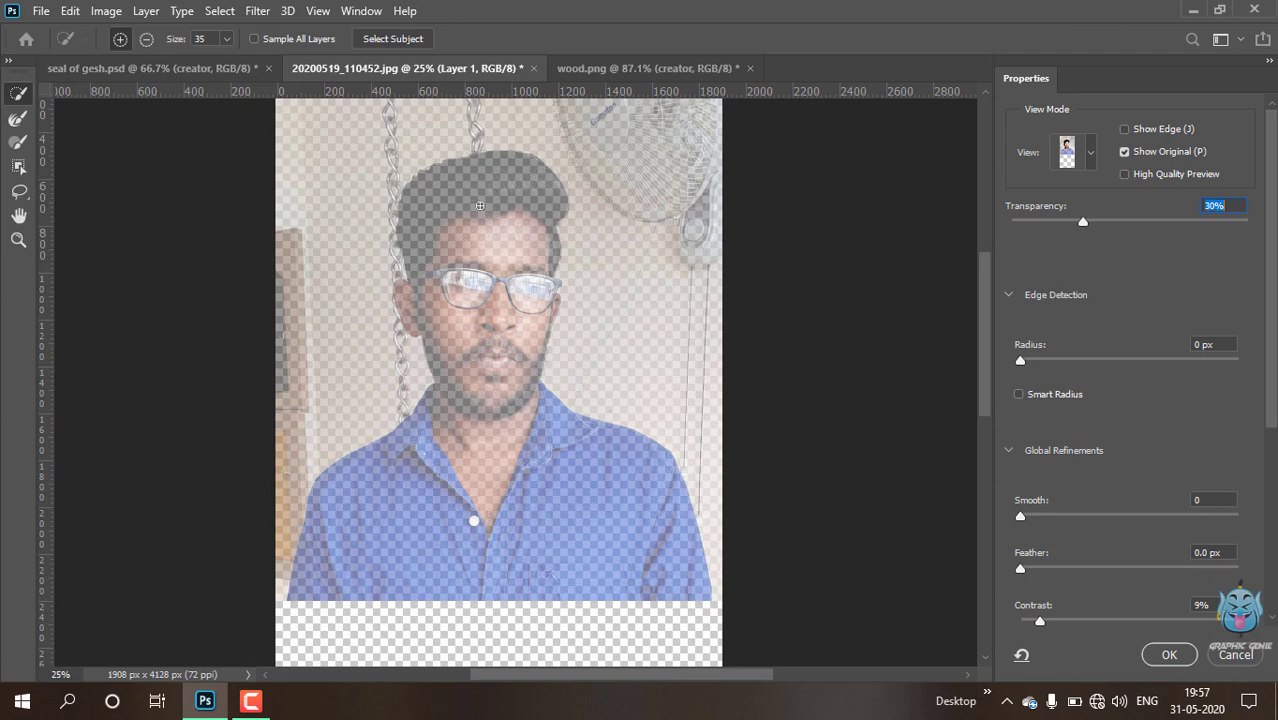
Turn off Show Original and quick-select the man's hair, face, glasses and both halves of the shirt
{"action": "left_click", "coordinate": [1124, 151]}
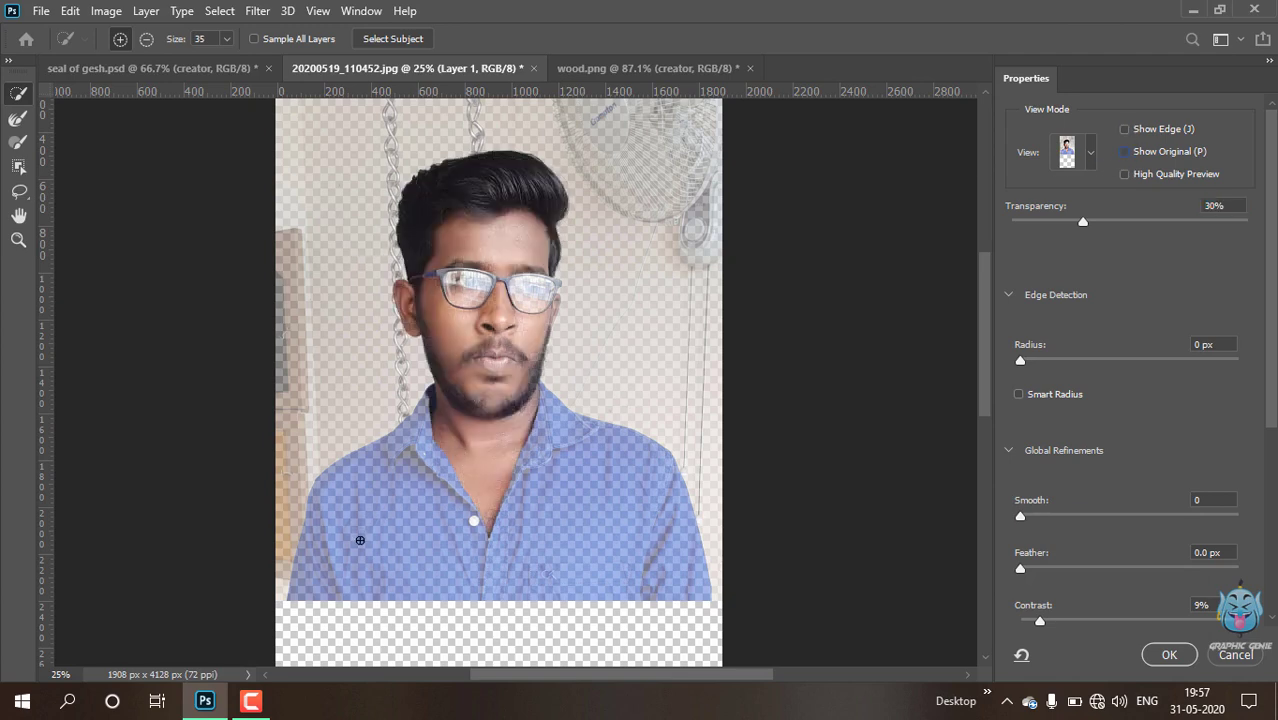
{"action": "left_click", "coordinate": [404, 524]}
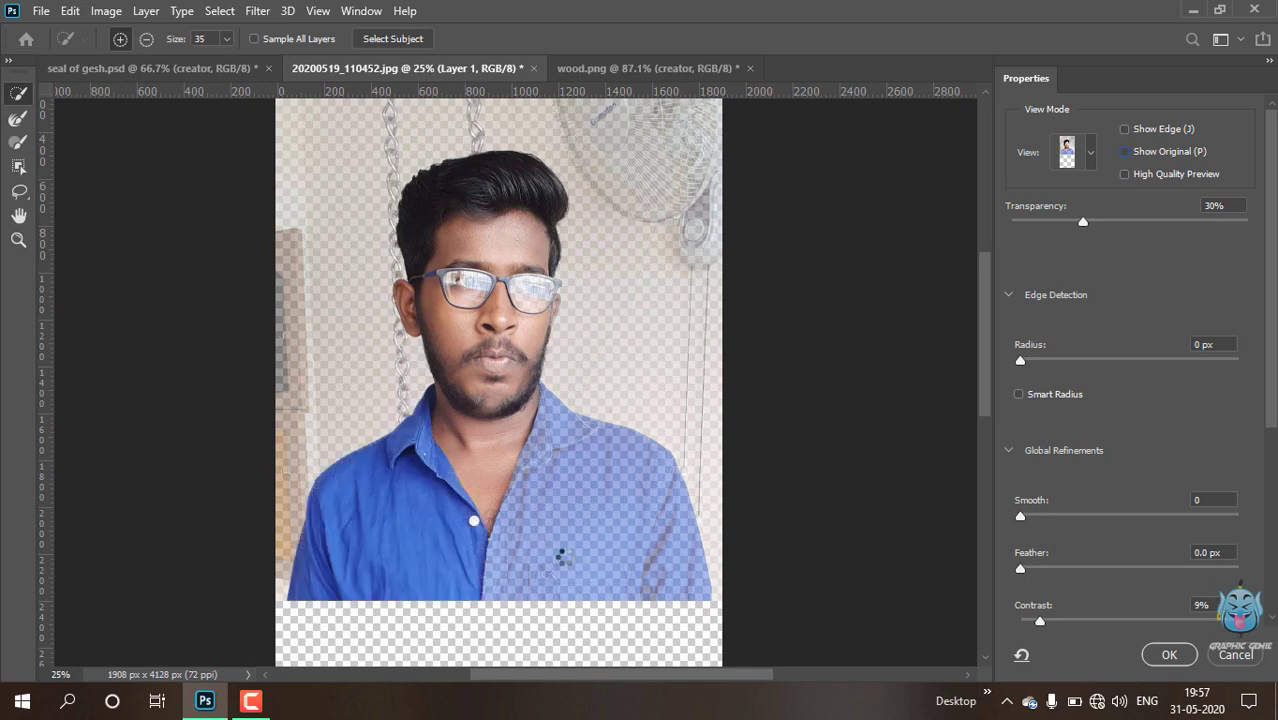
{"action": "left_click", "coordinate": [648, 578]}
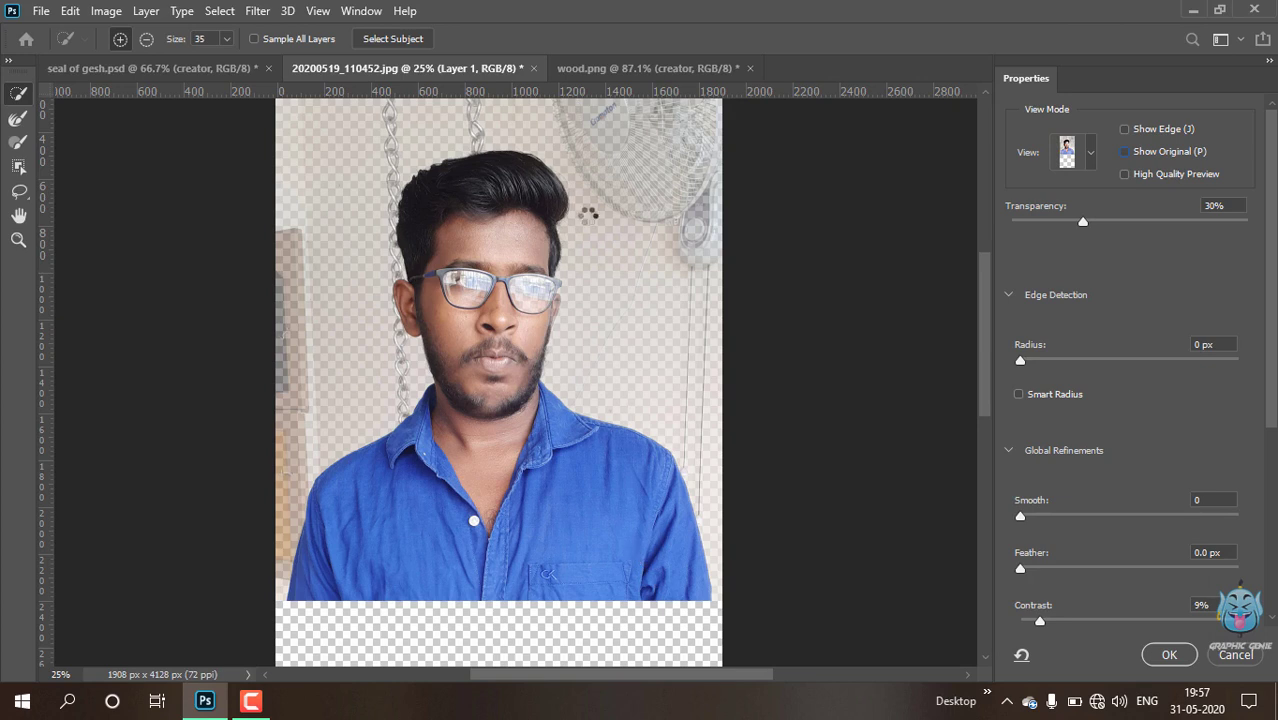
{"action": "left_click", "coordinate": [531, 288]}
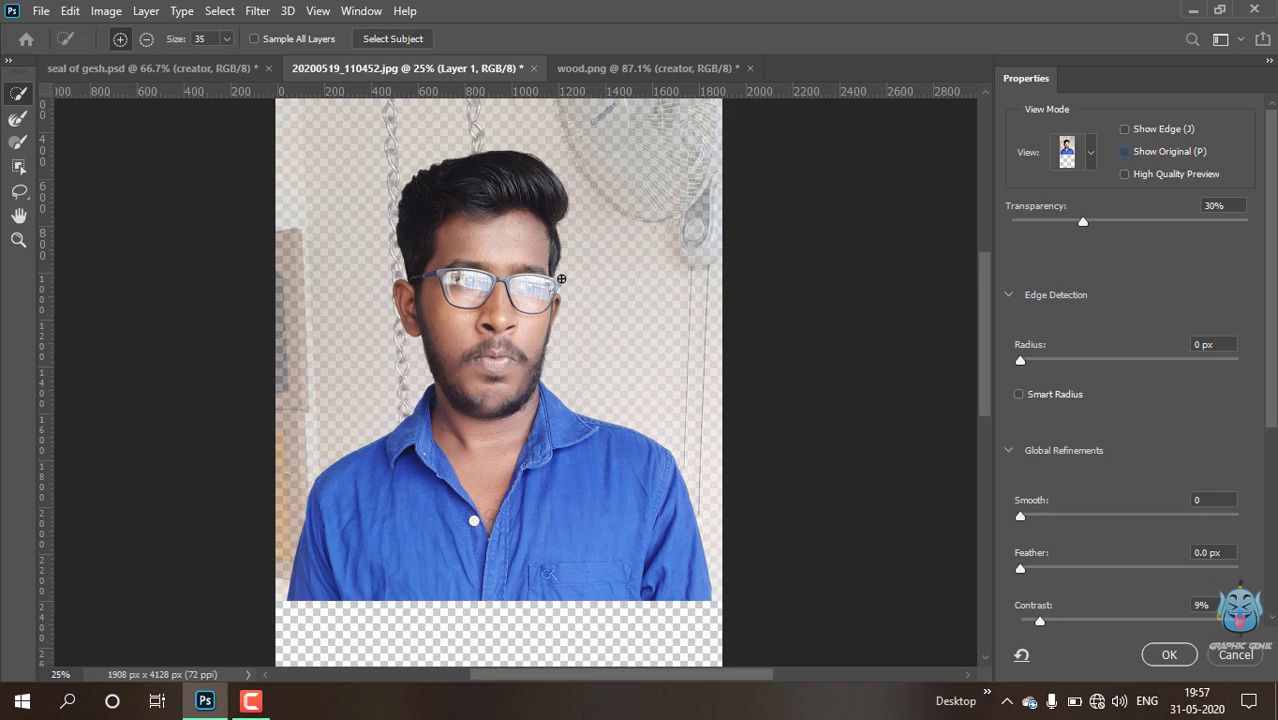
Output the portrait selection as a new layer with a layer mask
{"action": "scroll", "coordinate": [1140, 543], "scroll_direction": "down", "scroll_amount": 5}
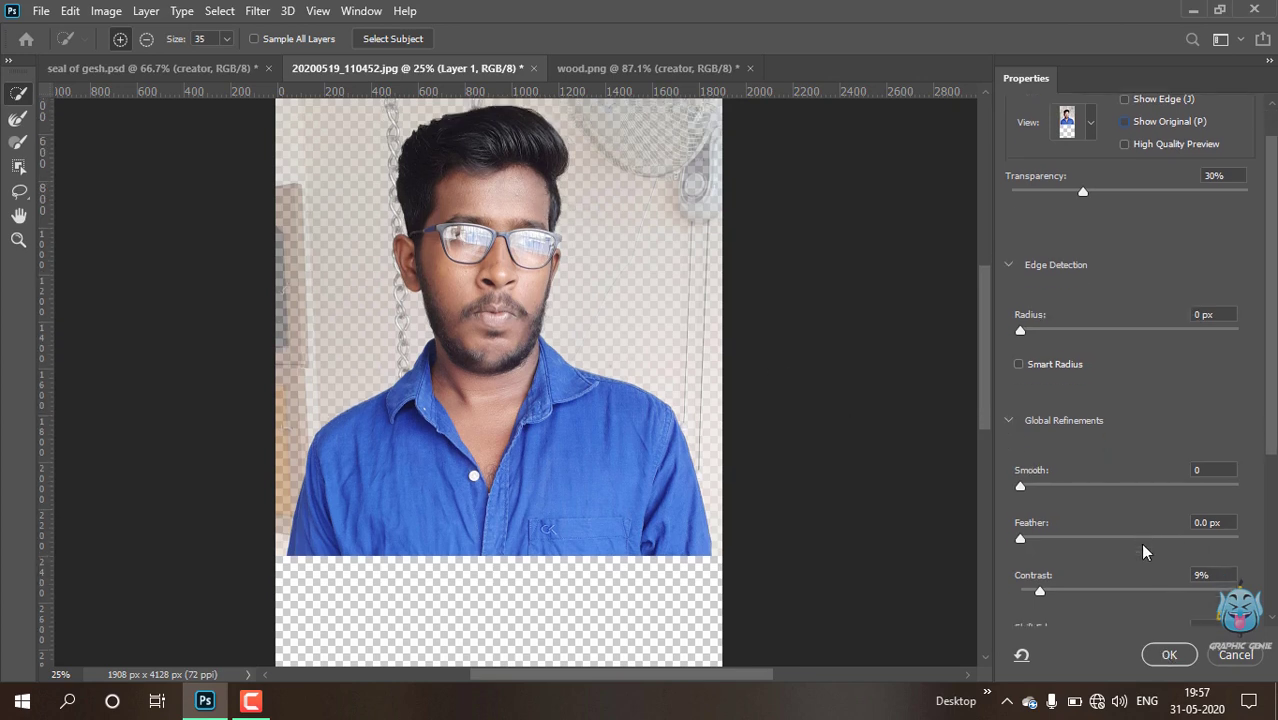
{"action": "scroll", "coordinate": [1165, 547], "scroll_direction": "down", "scroll_amount": 1}
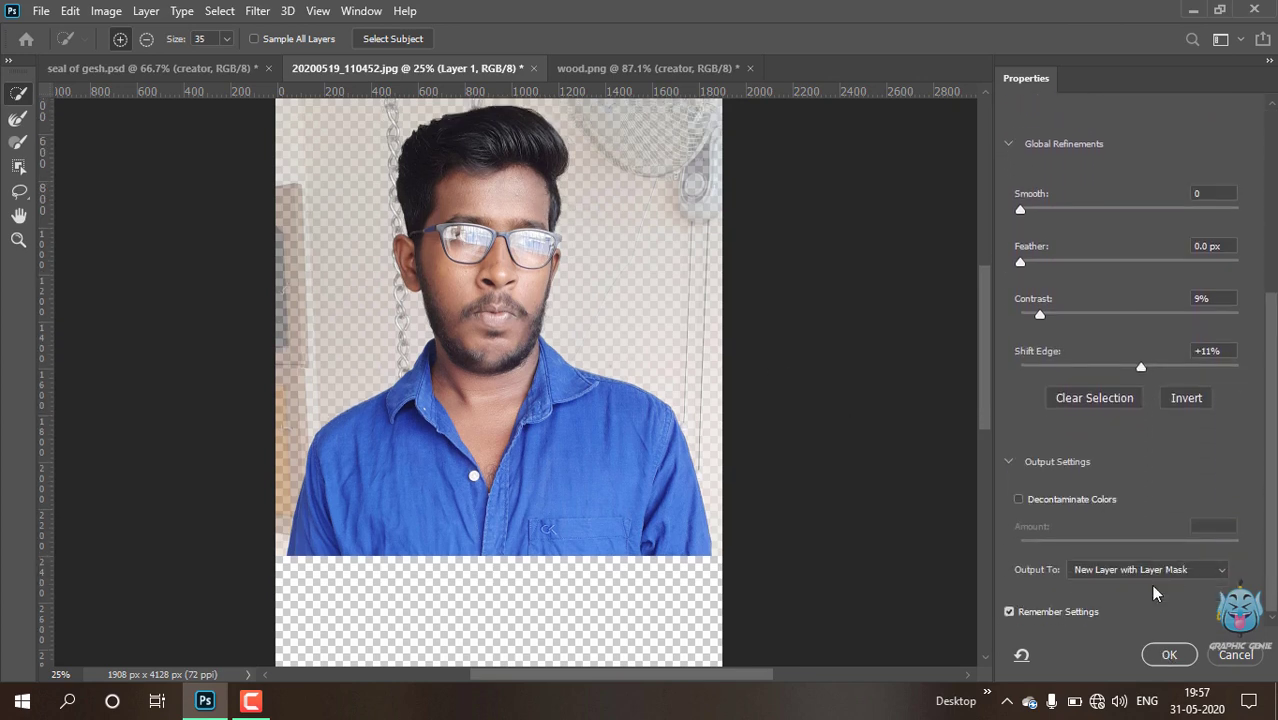
{"action": "left_click", "coordinate": [1162, 655]}
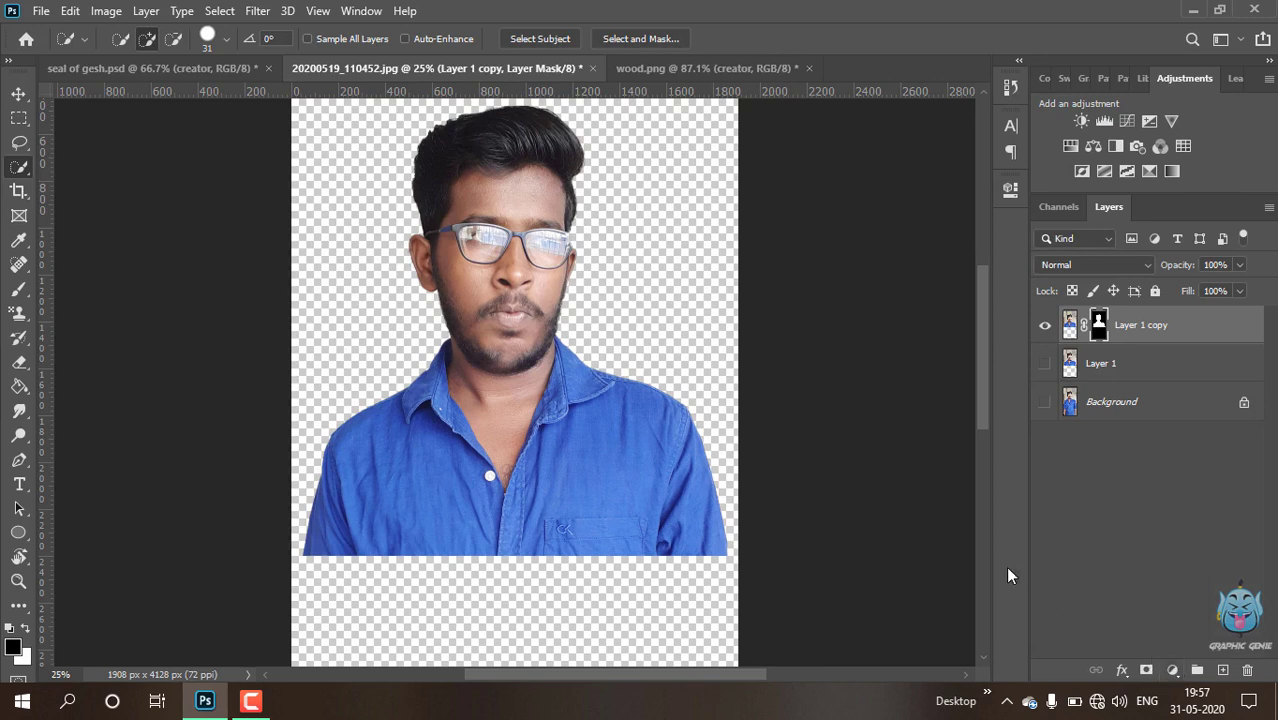
{"action": "left_click", "coordinate": [18, 94]}
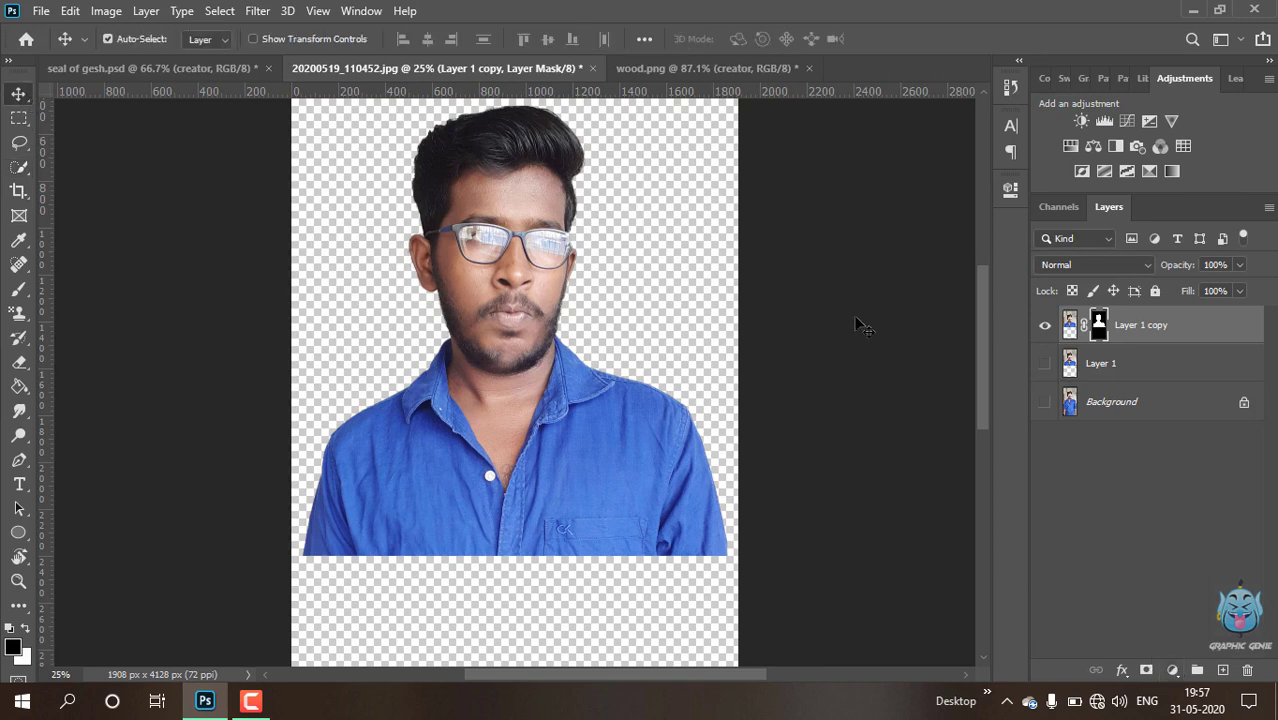
{"action": "right_click", "coordinate": [1099, 323]}
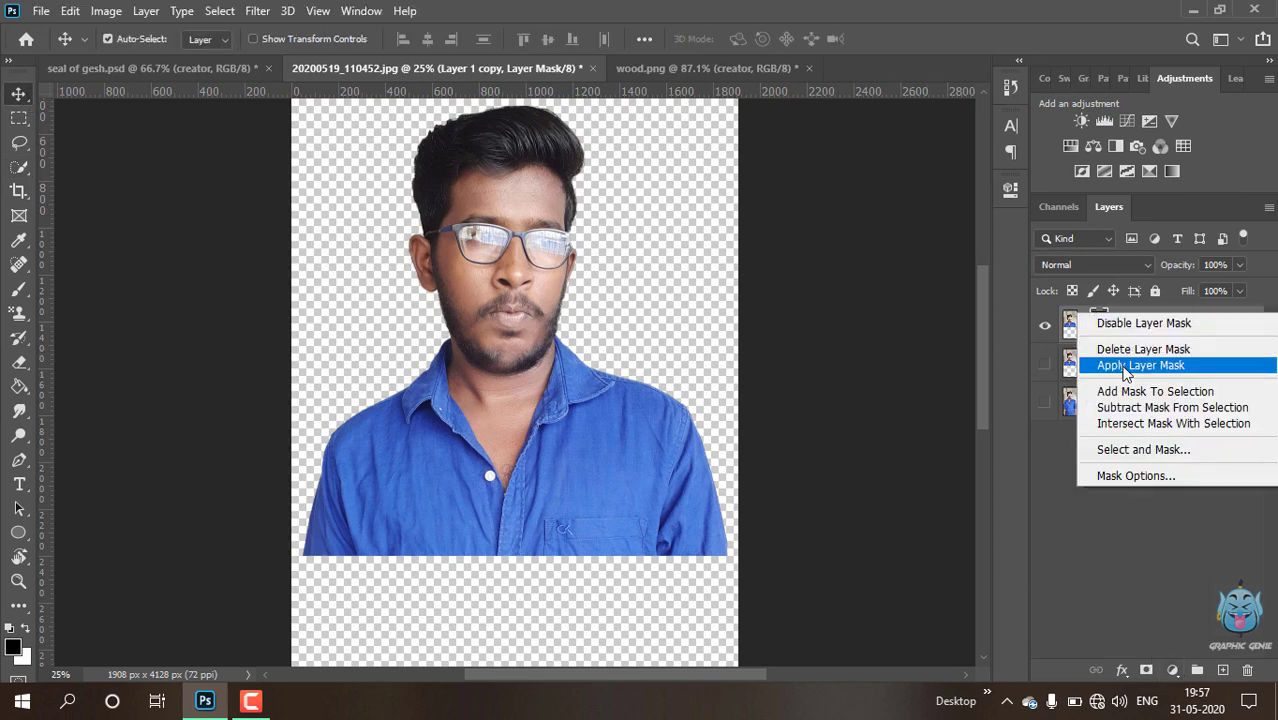
{"action": "left_click", "coordinate": [1127, 372]}
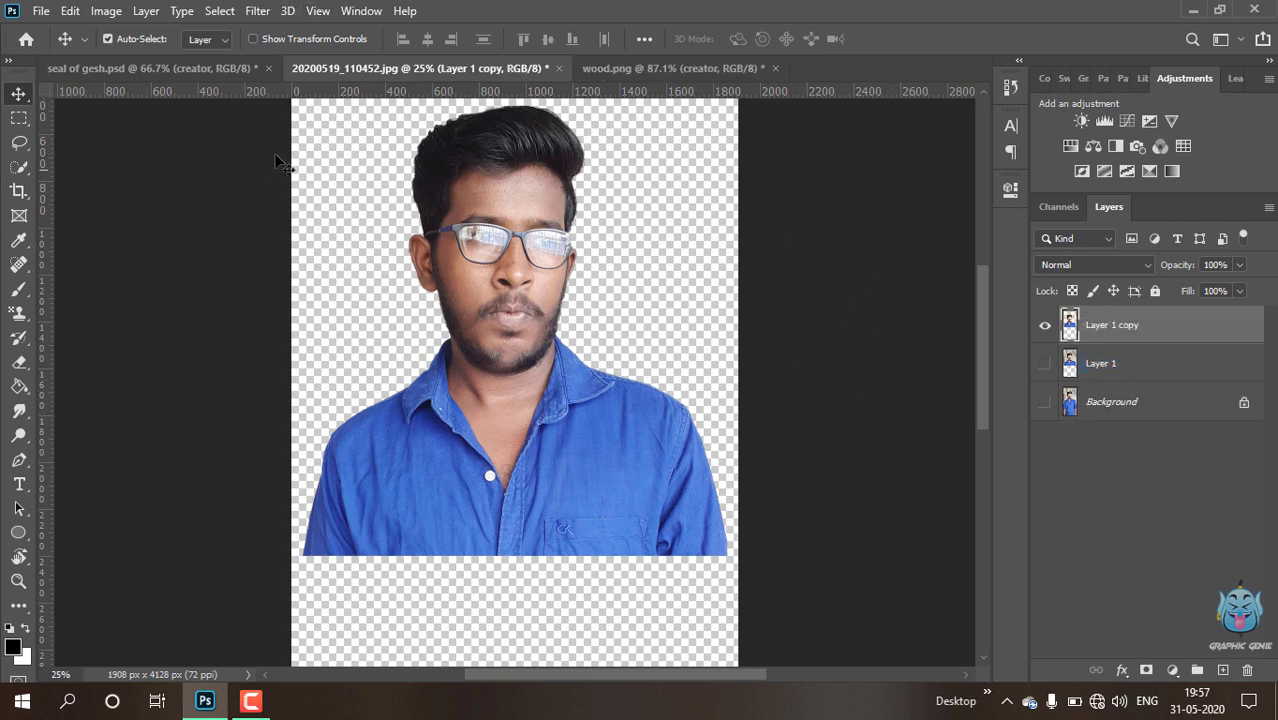
{"action": "left_click", "coordinate": [259, 12]}
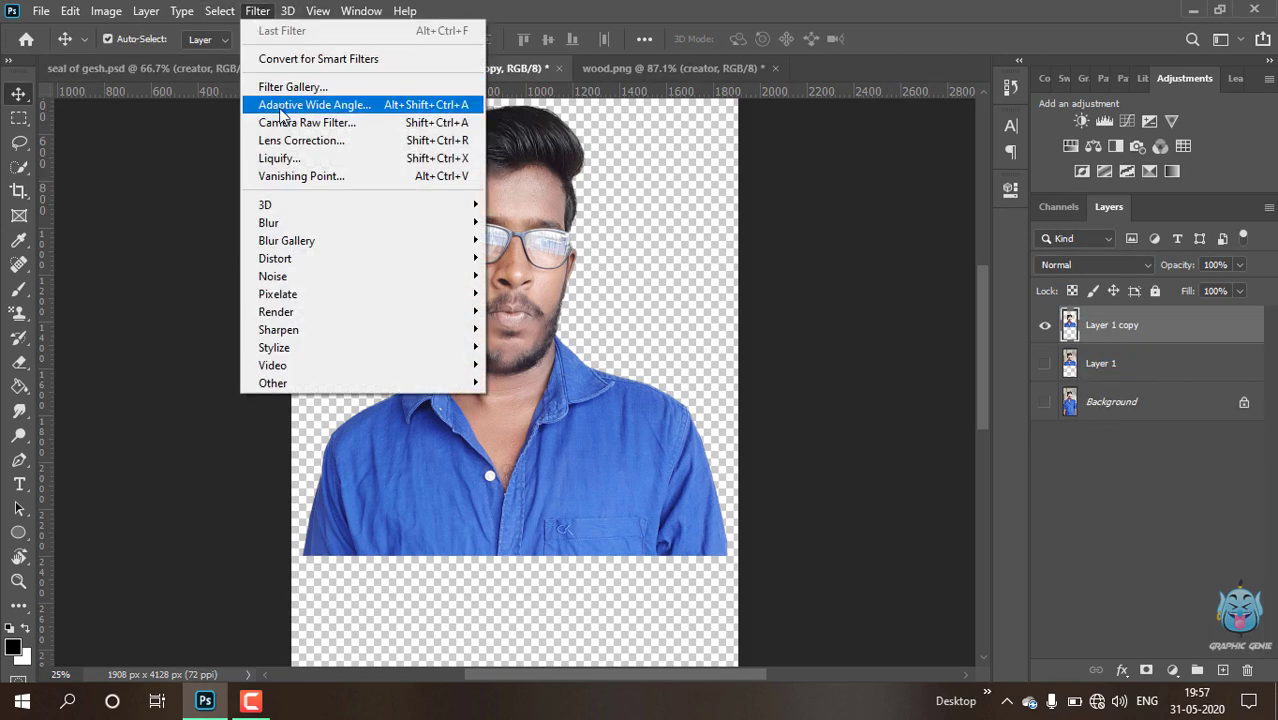
{"action": "left_click", "coordinate": [282, 87]}
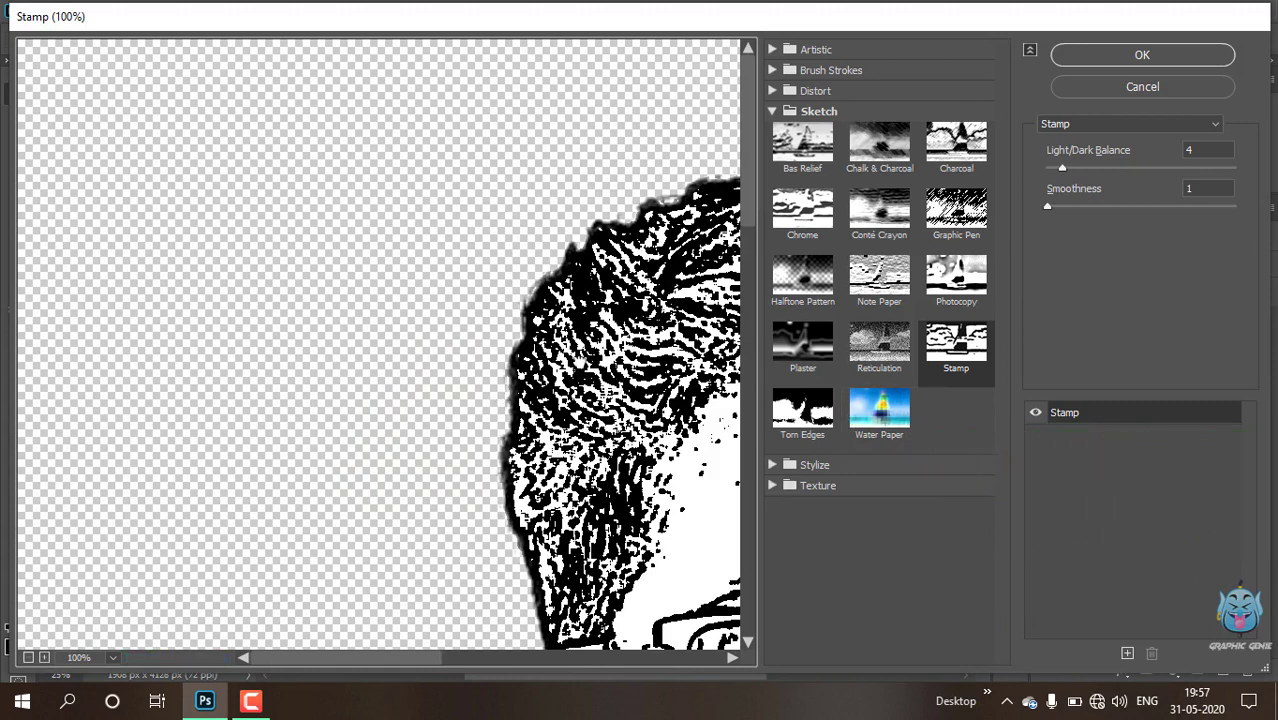
{"action": "left_click_drag", "start_coordinate": [608, 383], "coordinate": [249, 216]}
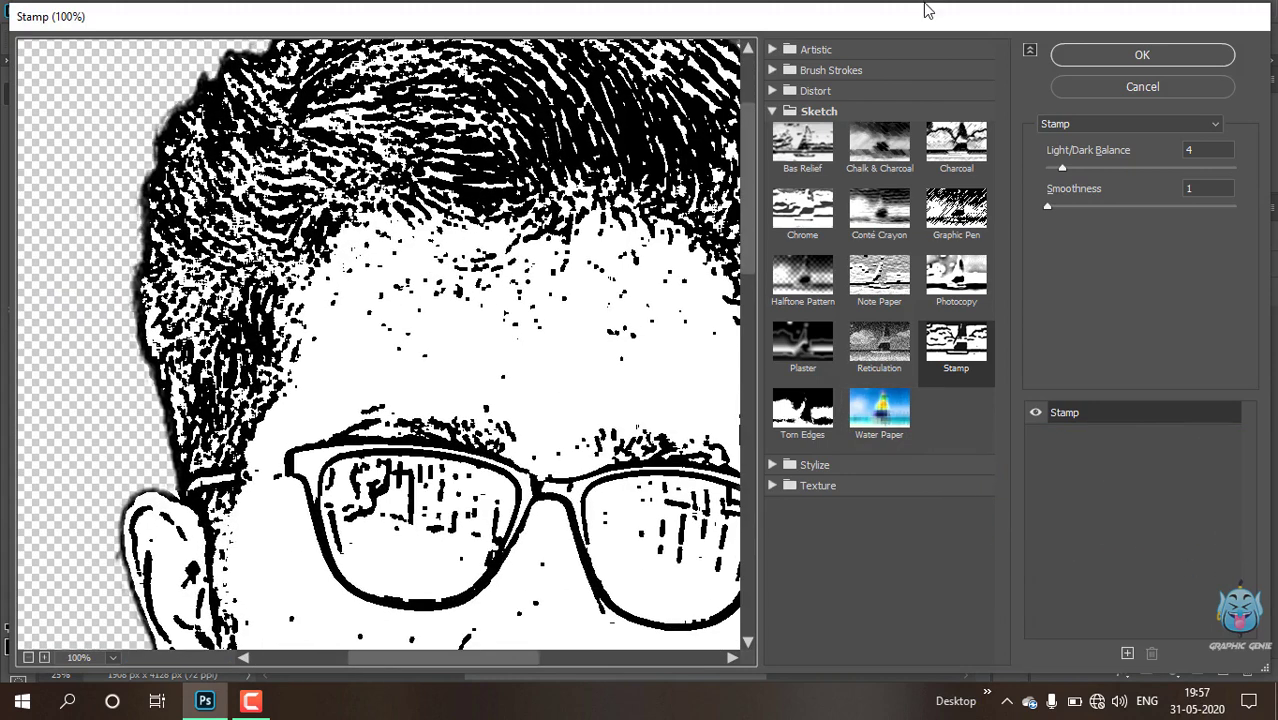
{"action": "left_click", "coordinate": [44, 658]}
{"action": "left_click", "coordinate": [44, 658]}
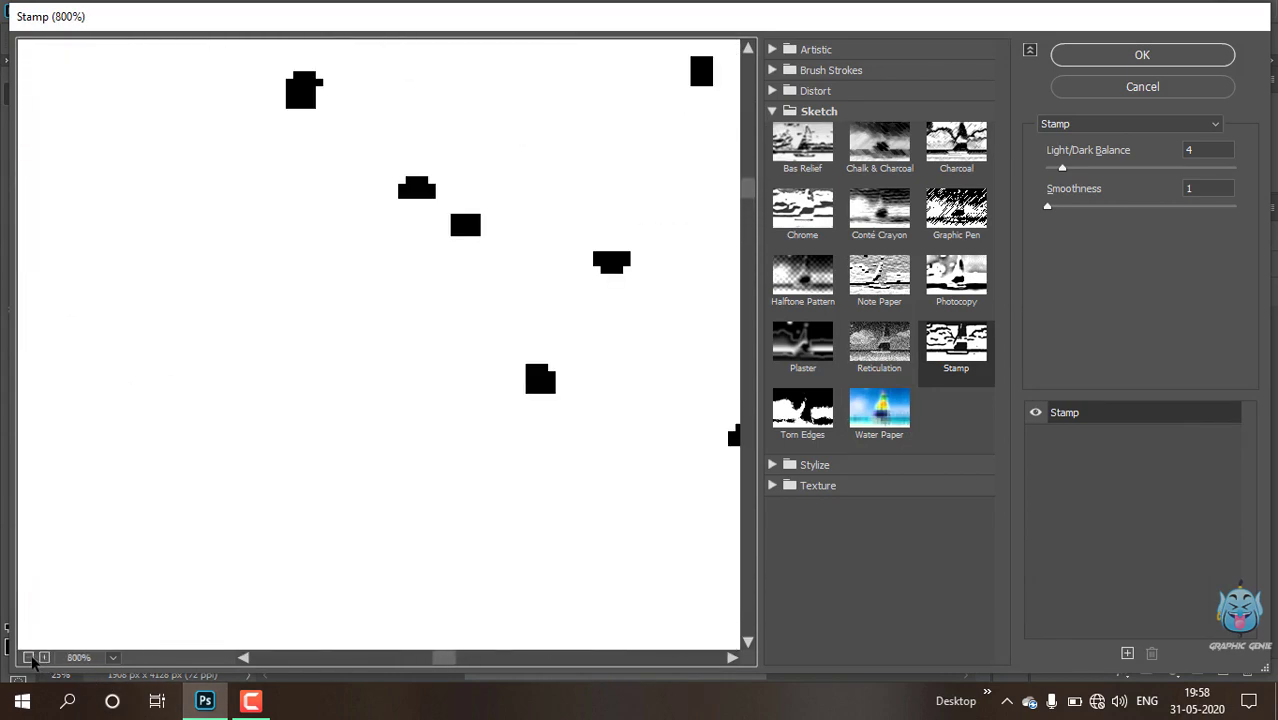
{"action": "left_click", "coordinate": [29, 658]}
{"action": "left_click", "coordinate": [29, 658]}
{"action": "left_click", "coordinate": [29, 658]}
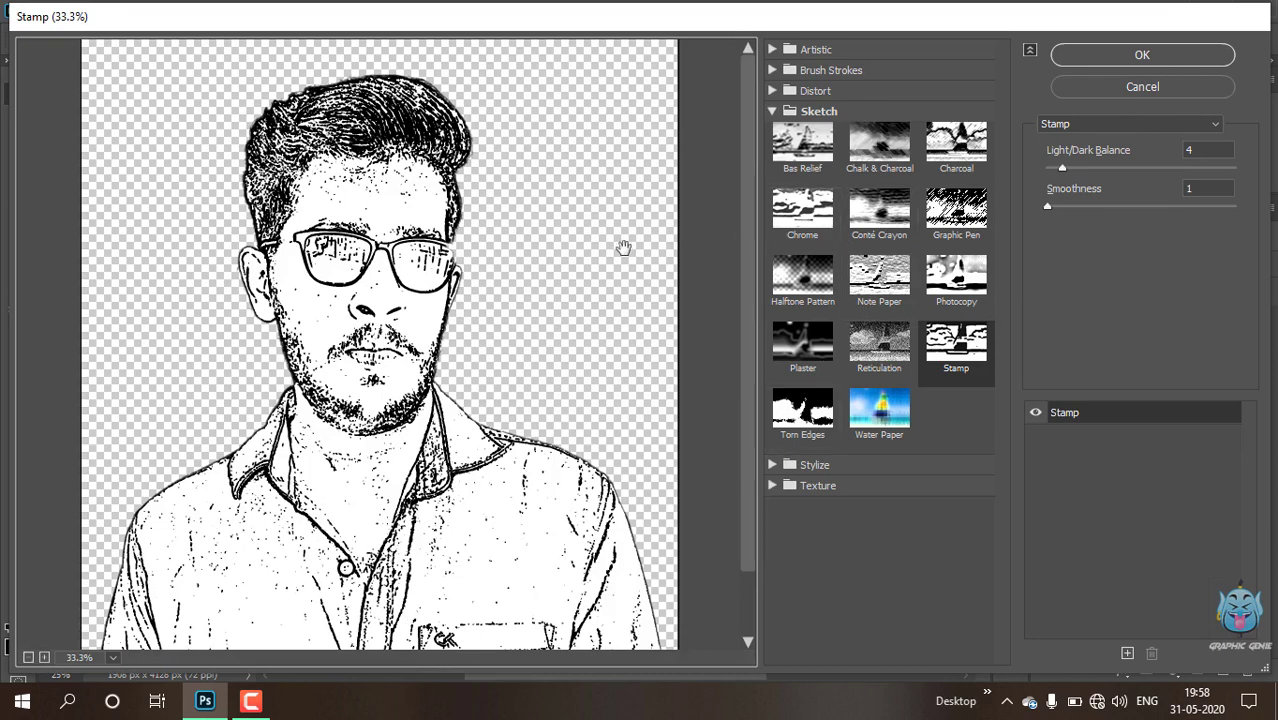
{"action": "left_click", "coordinate": [1112, 85]}
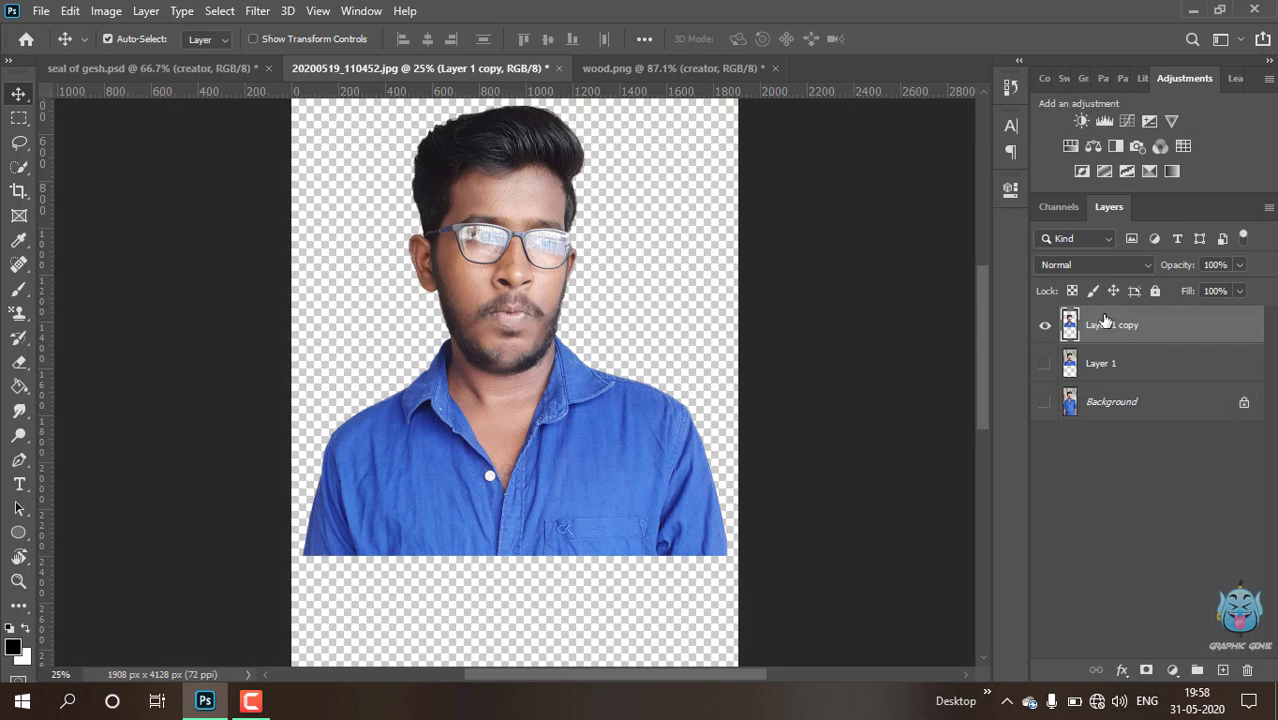
{"action": "key", "text": "ctrl+z"}
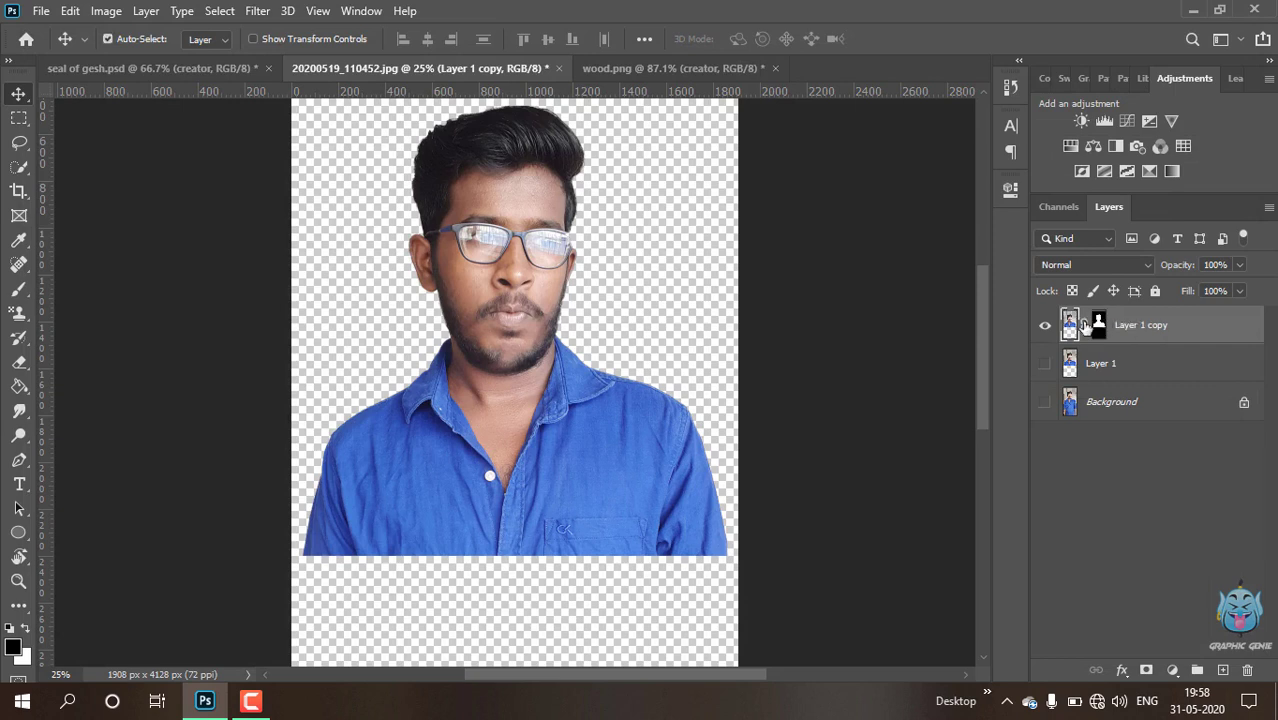
Paint white on the cut-out portrait's layer mask to restore the missing edge of the glasses, and apply the mask
{"action": "left_click", "coordinate": [1100, 322]}
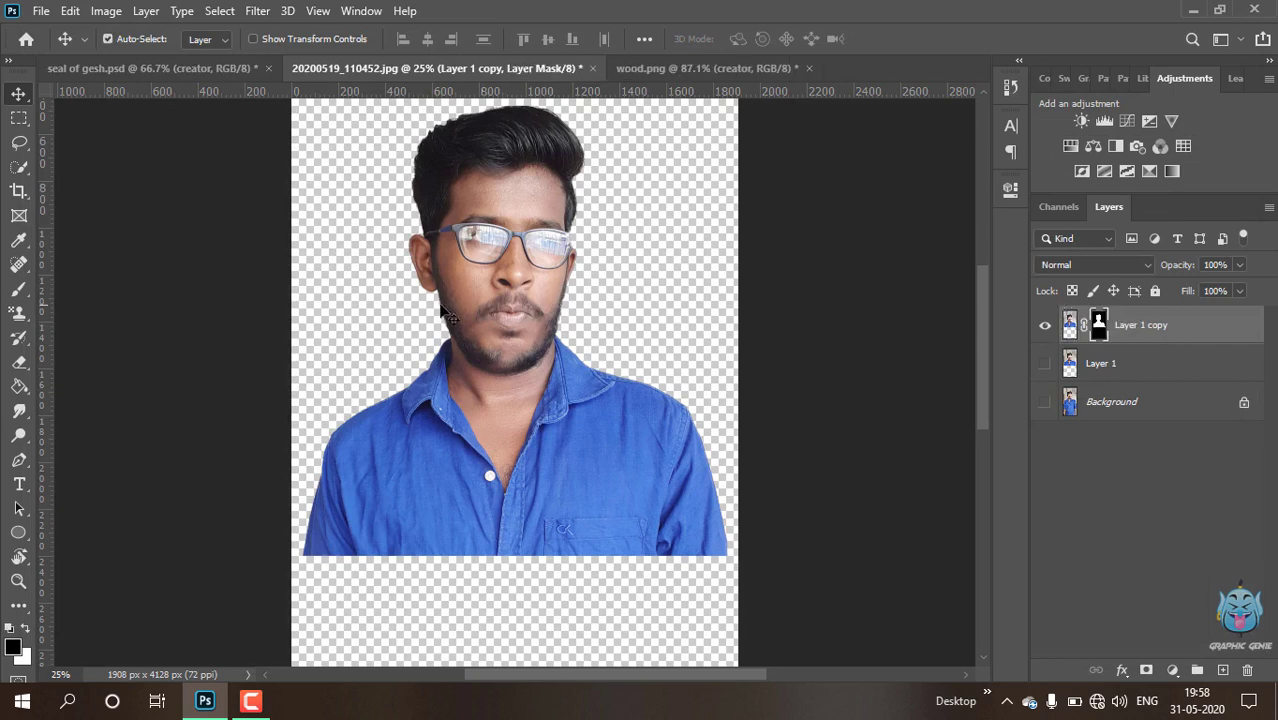
{"action": "left_click", "coordinate": [21, 289]}
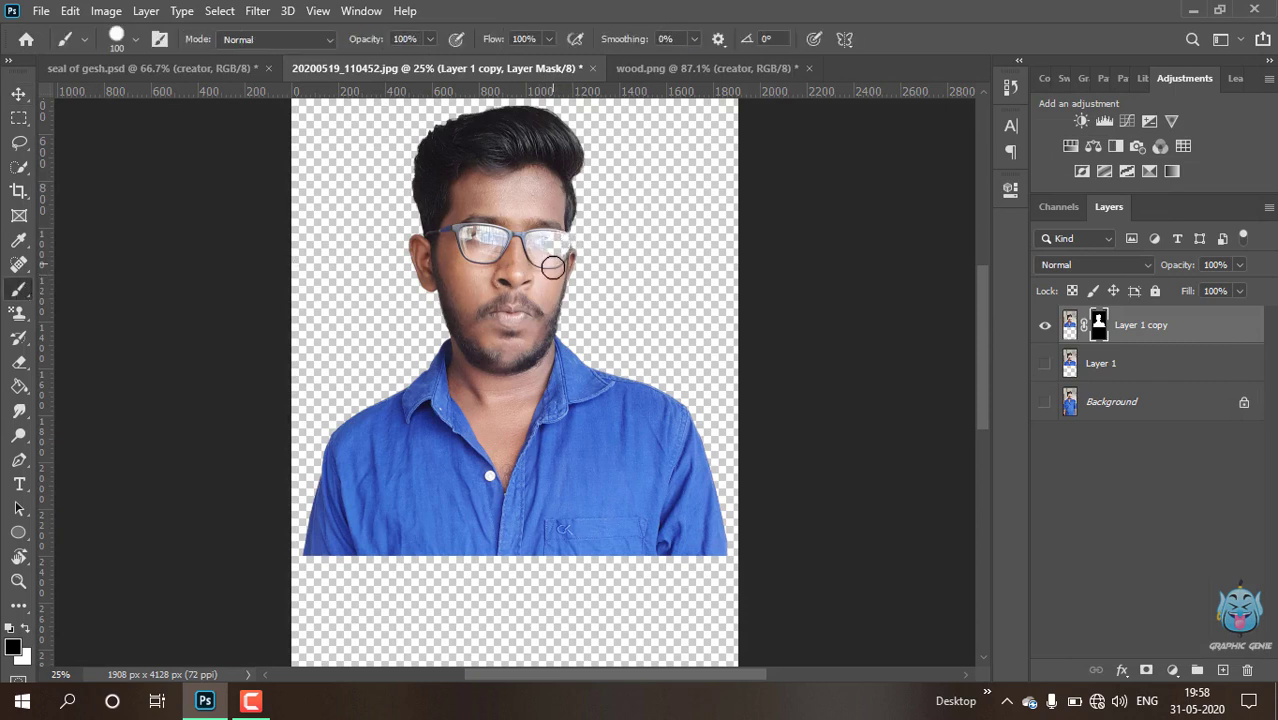
{"action": "key", "text": "x"}
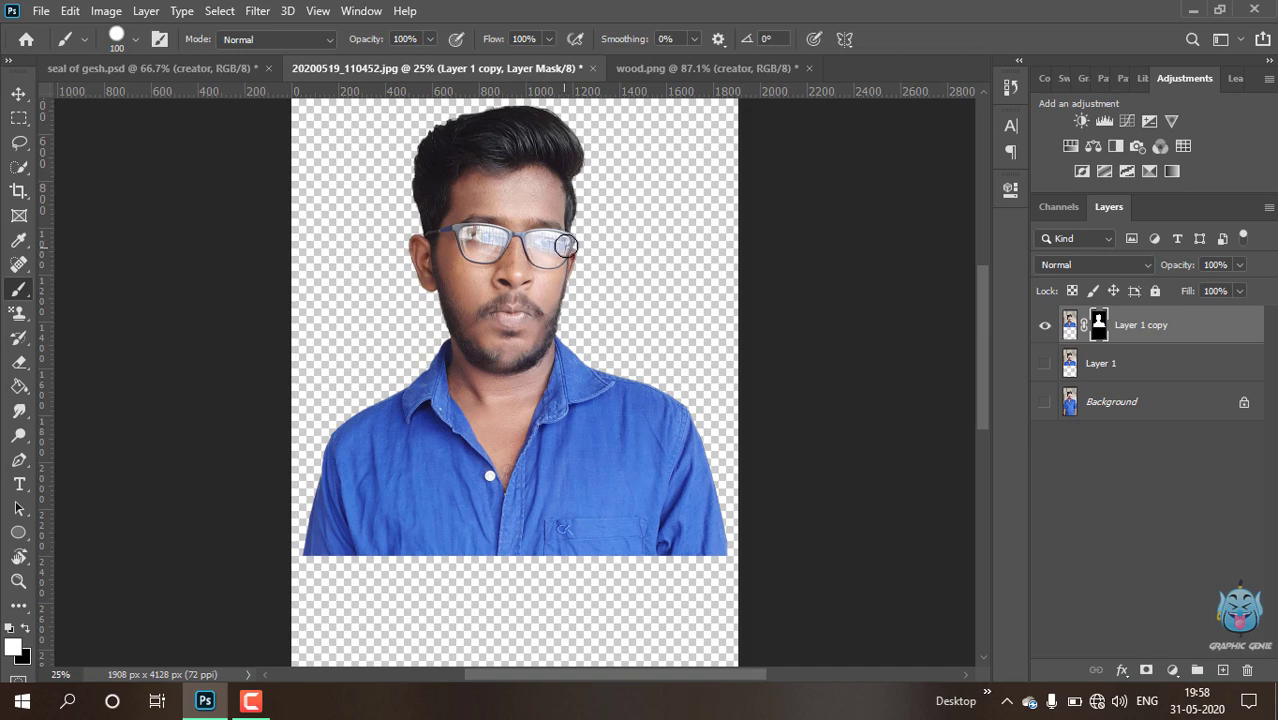
{"action": "right_click", "coordinate": [1097, 327]}
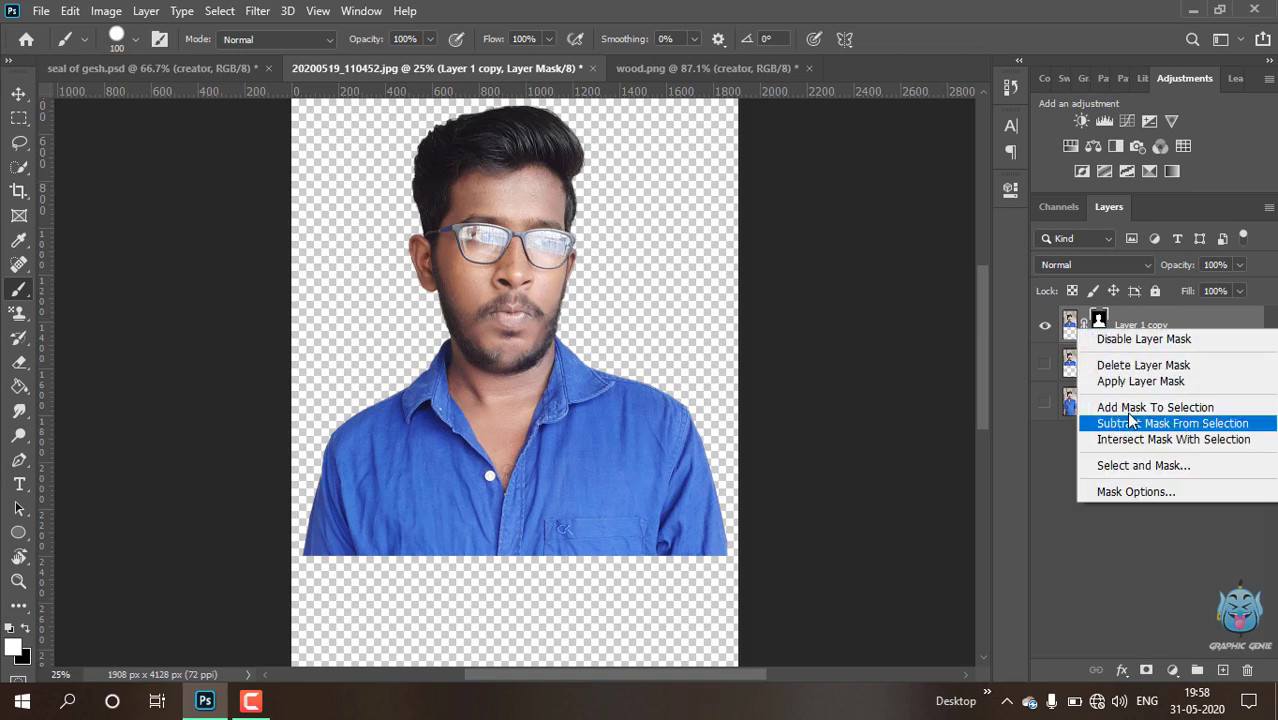
{"action": "left_click", "coordinate": [1145, 377]}
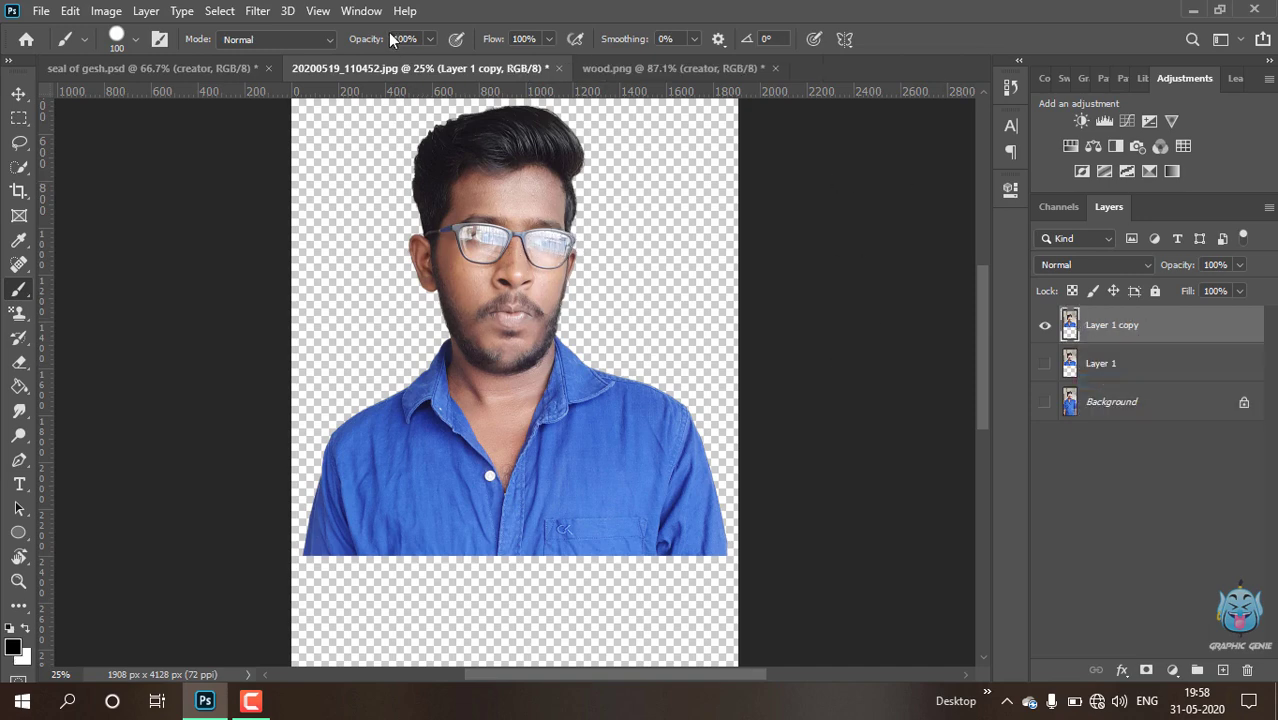
Use the Filter Gallery's Stamp sketch effect on the cut-out portrait and set Light/Dark Balance to 6
{"action": "left_click", "coordinate": [257, 11]}
{"action": "left_click", "coordinate": [290, 87]}
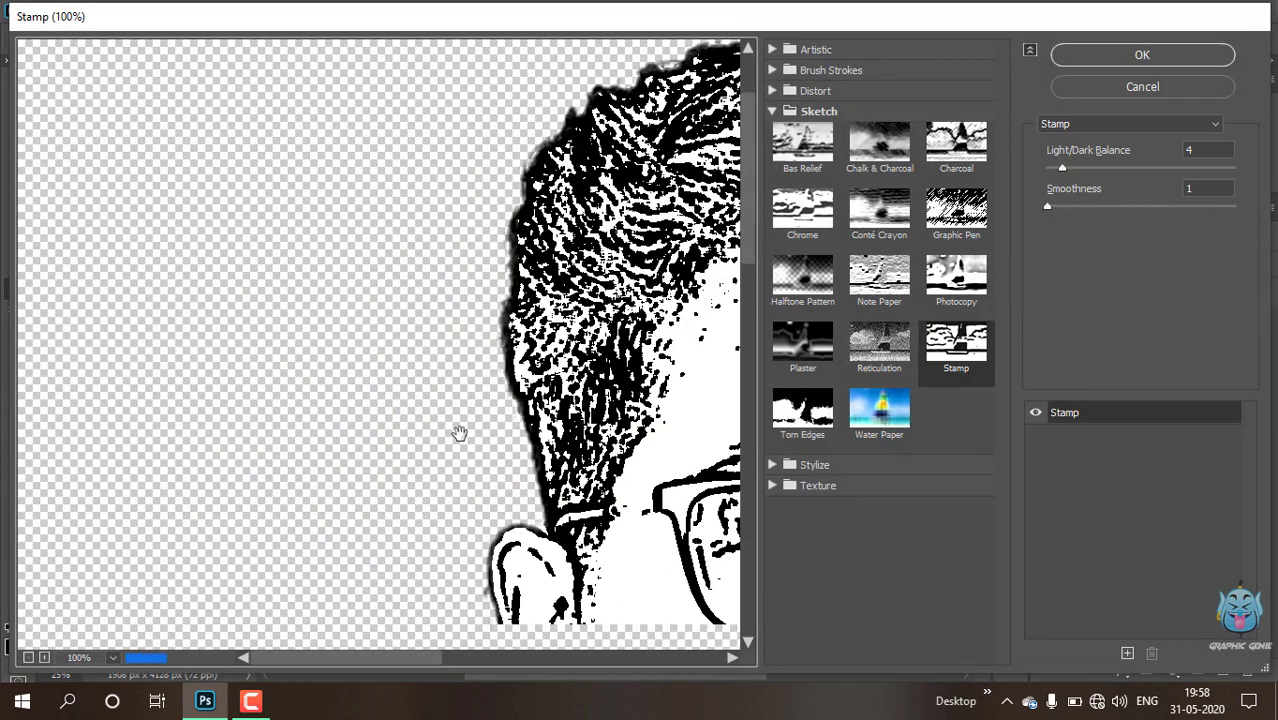
{"action": "left_click", "coordinate": [28, 657]}
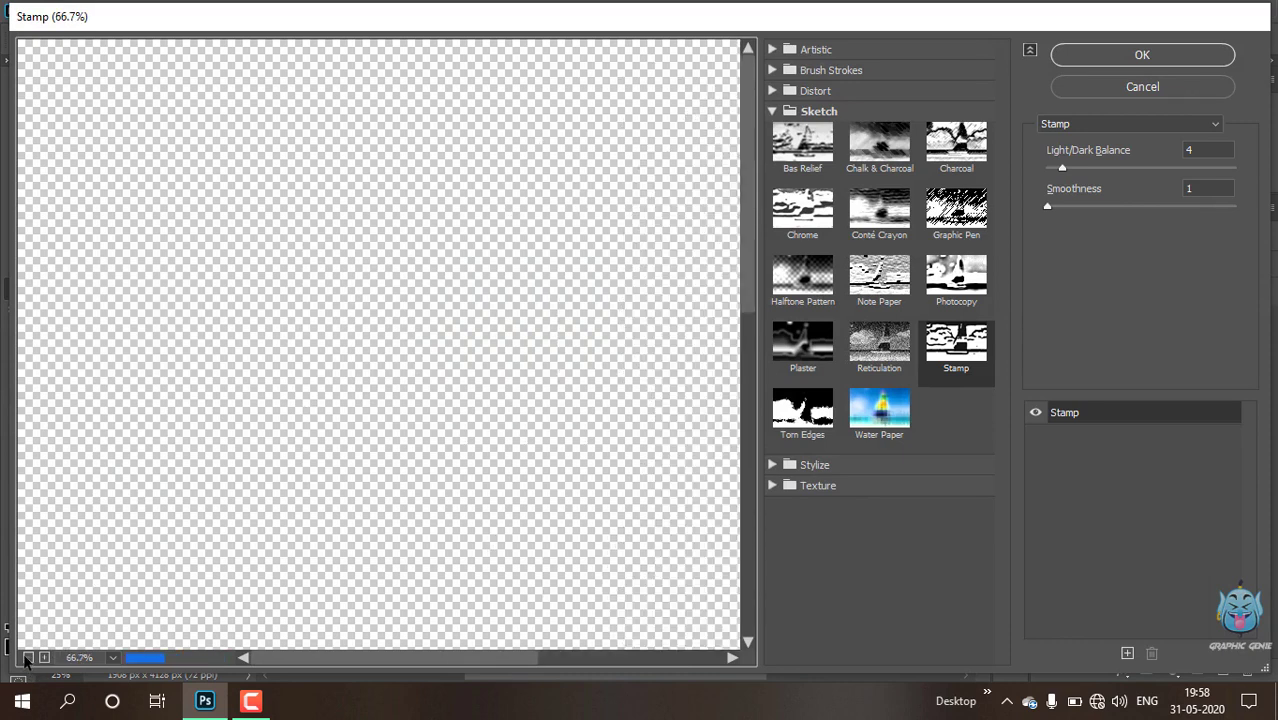
{"action": "left_click", "coordinate": [28, 657]}
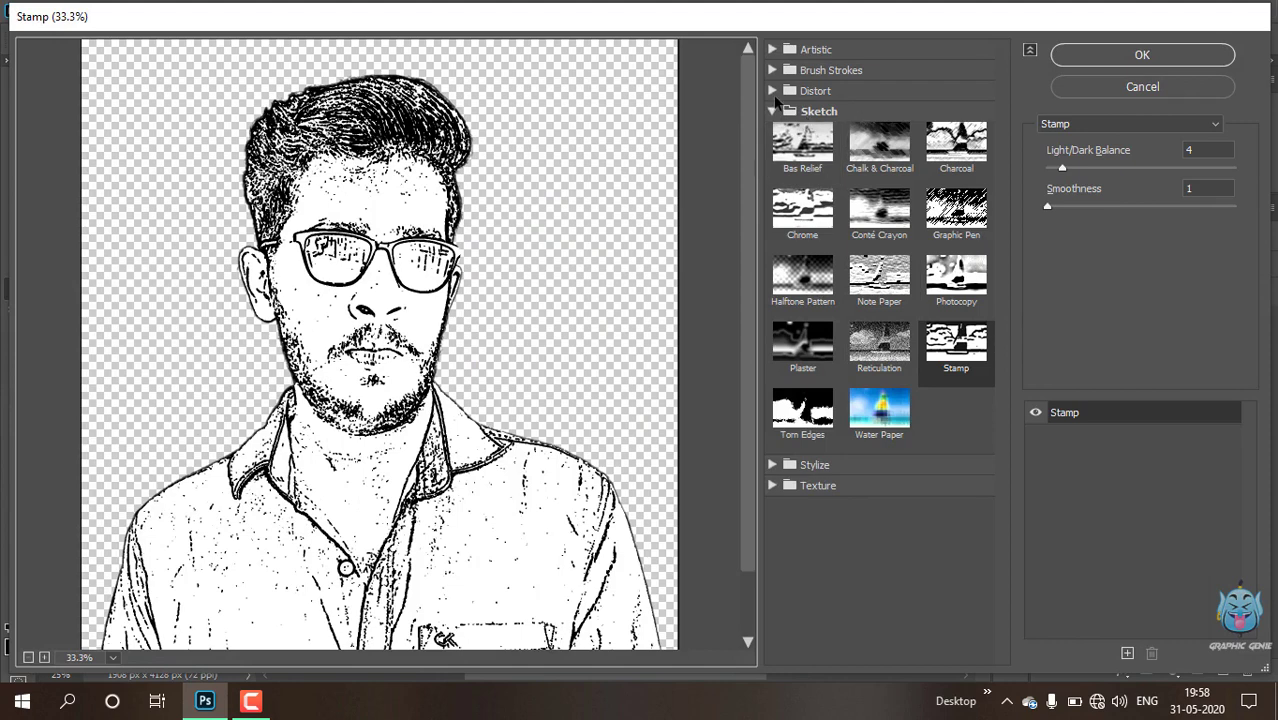
{"action": "left_click", "coordinate": [957, 376]}
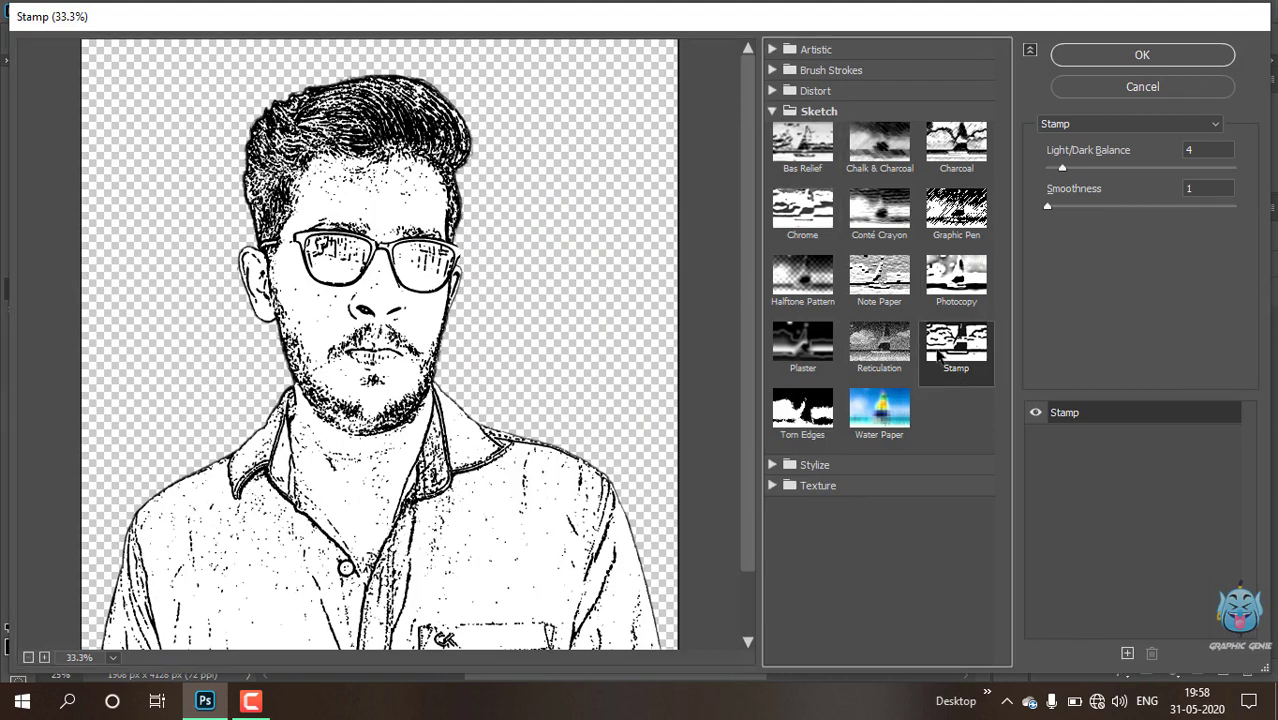
{"action": "left_click", "coordinate": [1224, 148]}
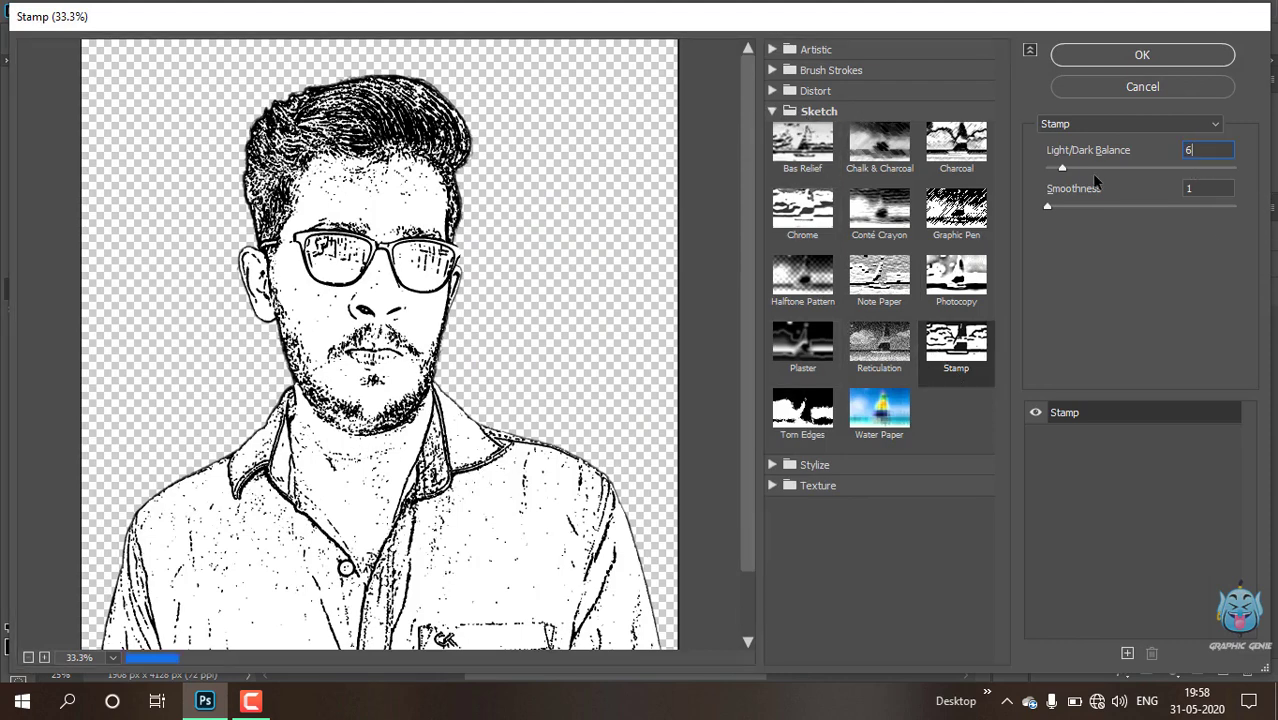
{"action": "type", "text": "6"}
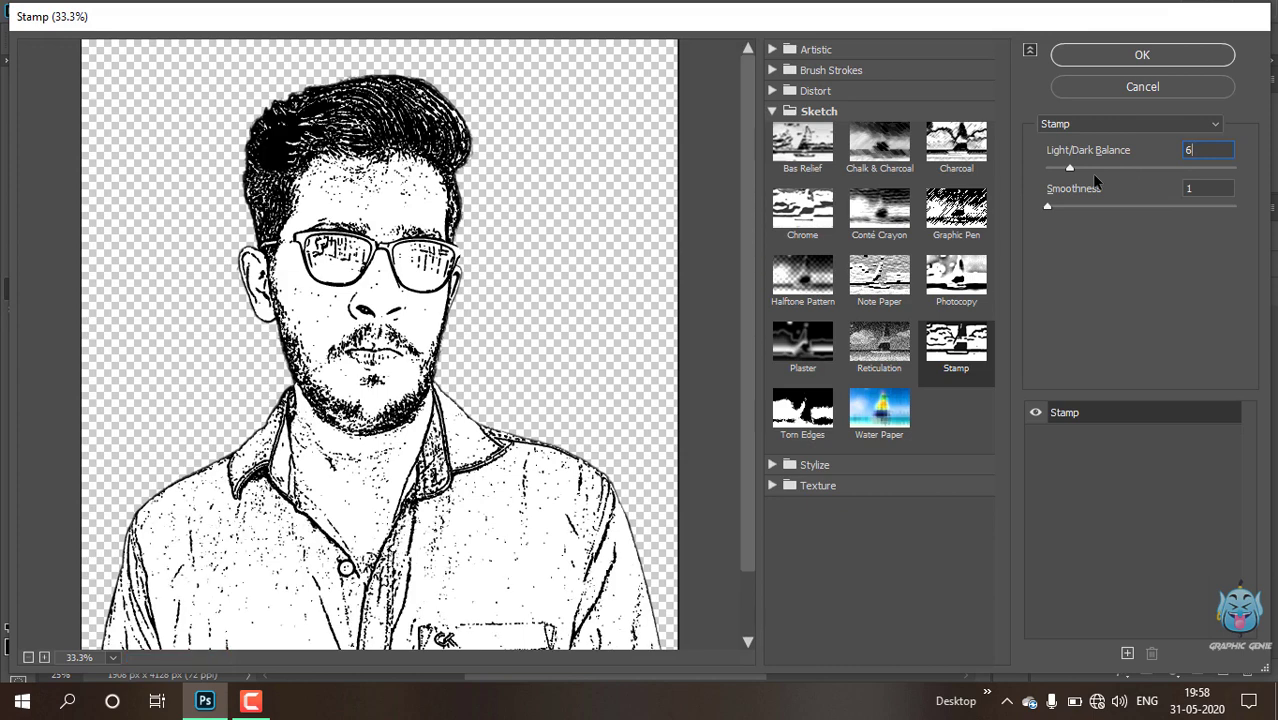
Apply the Stamp effect and copy the cut-out portrait into the wood.png document
{"action": "key", "text": "alt"}
{"action": "left_click", "coordinate": [1199, 54]}
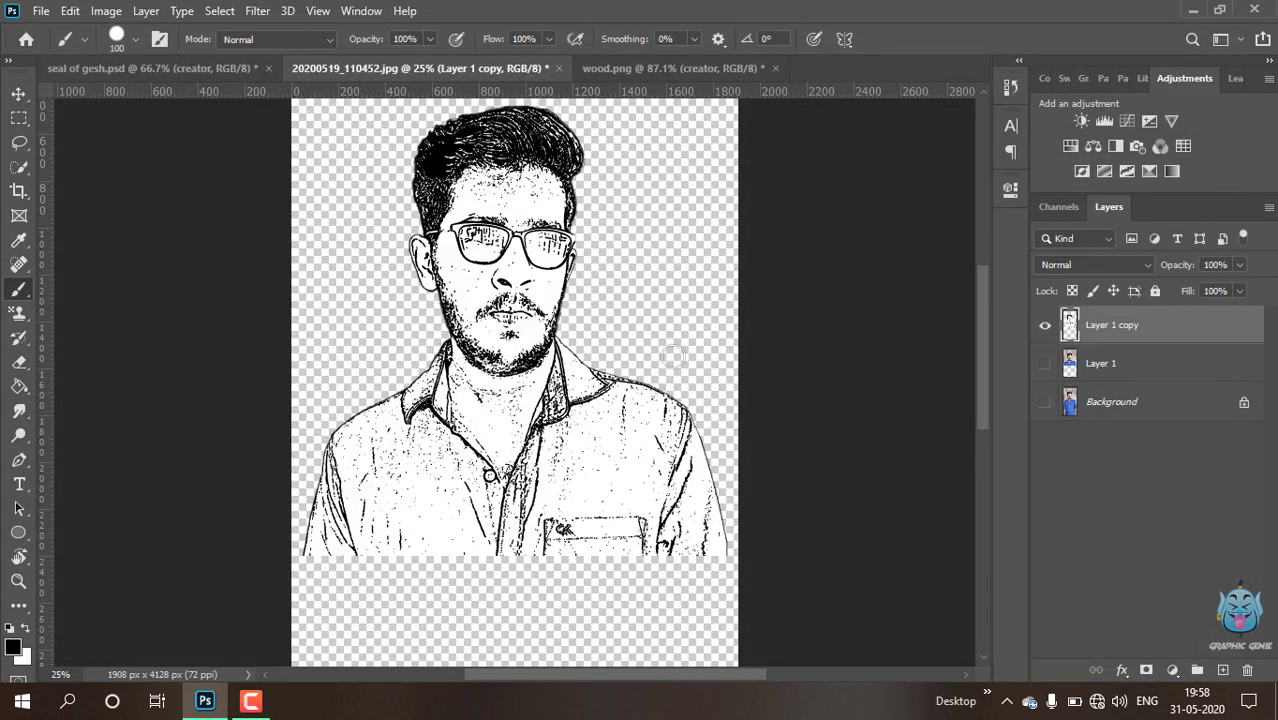
{"action": "left_click", "coordinate": [19, 93]}
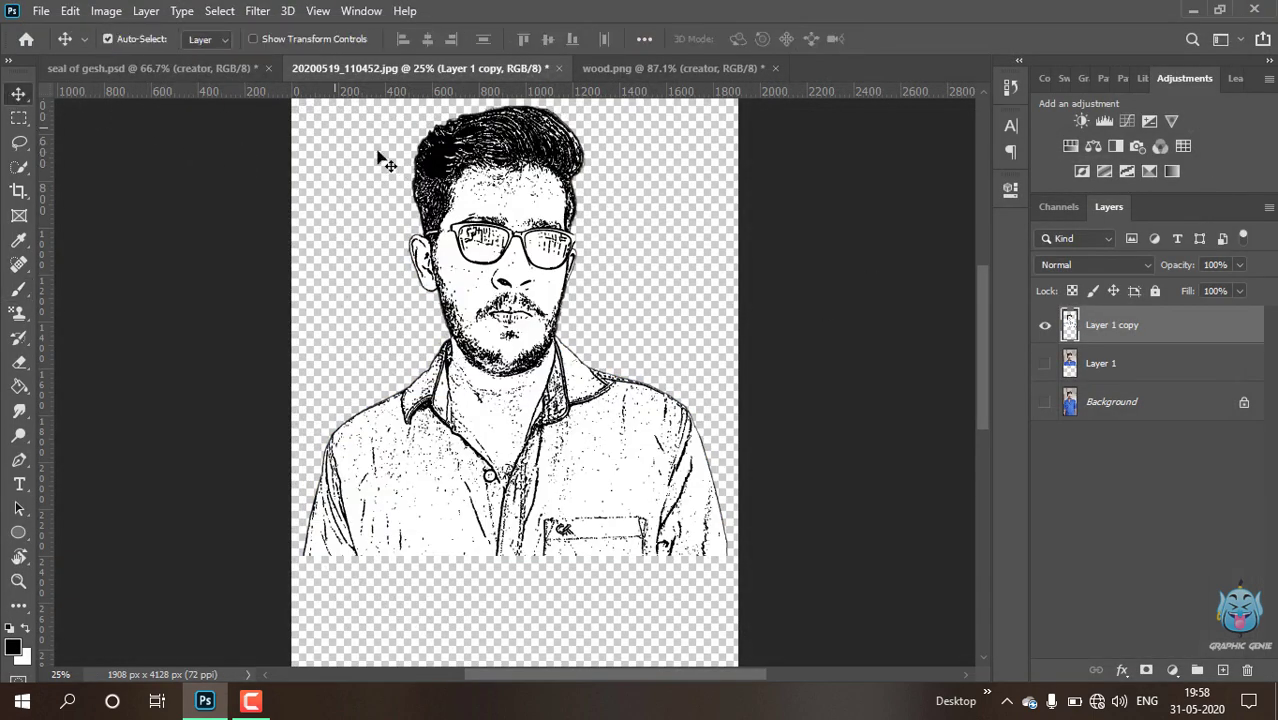
{"action": "left_click_drag", "start_coordinate": [523, 169], "coordinate": [511, 104]}
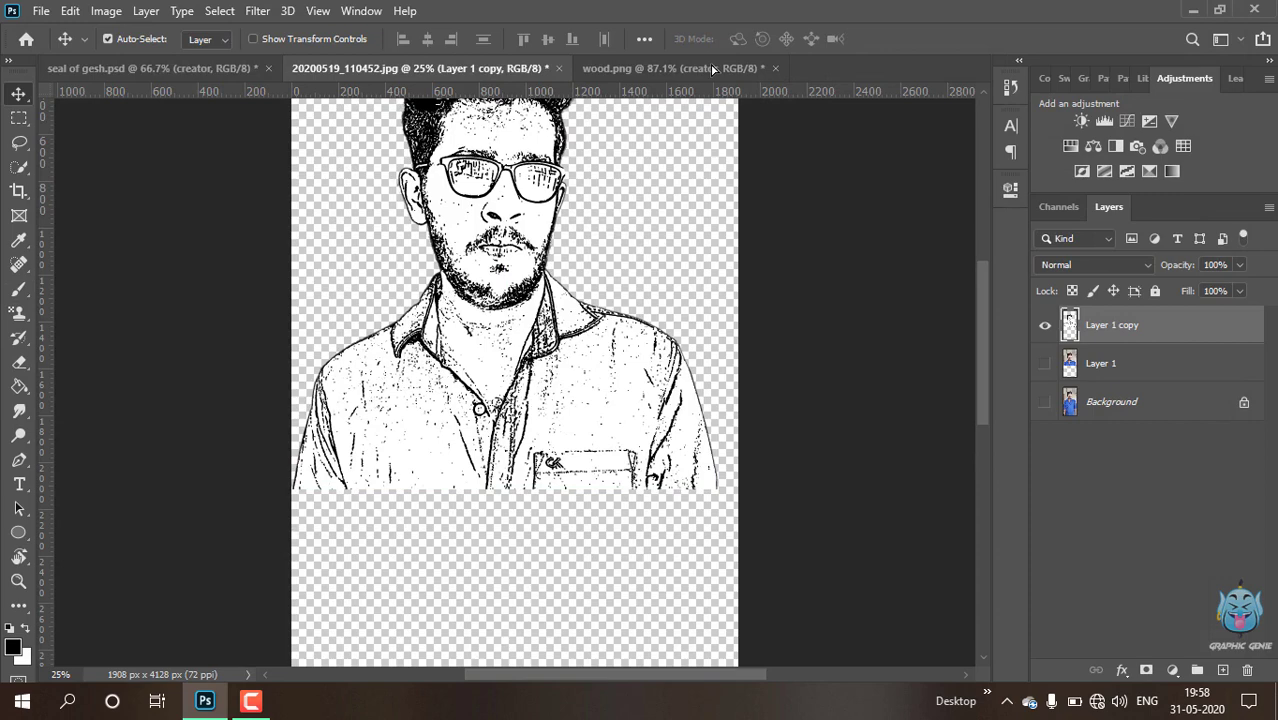
{"action": "left_click_drag", "start_coordinate": [712, 68], "coordinate": [520, 476]}
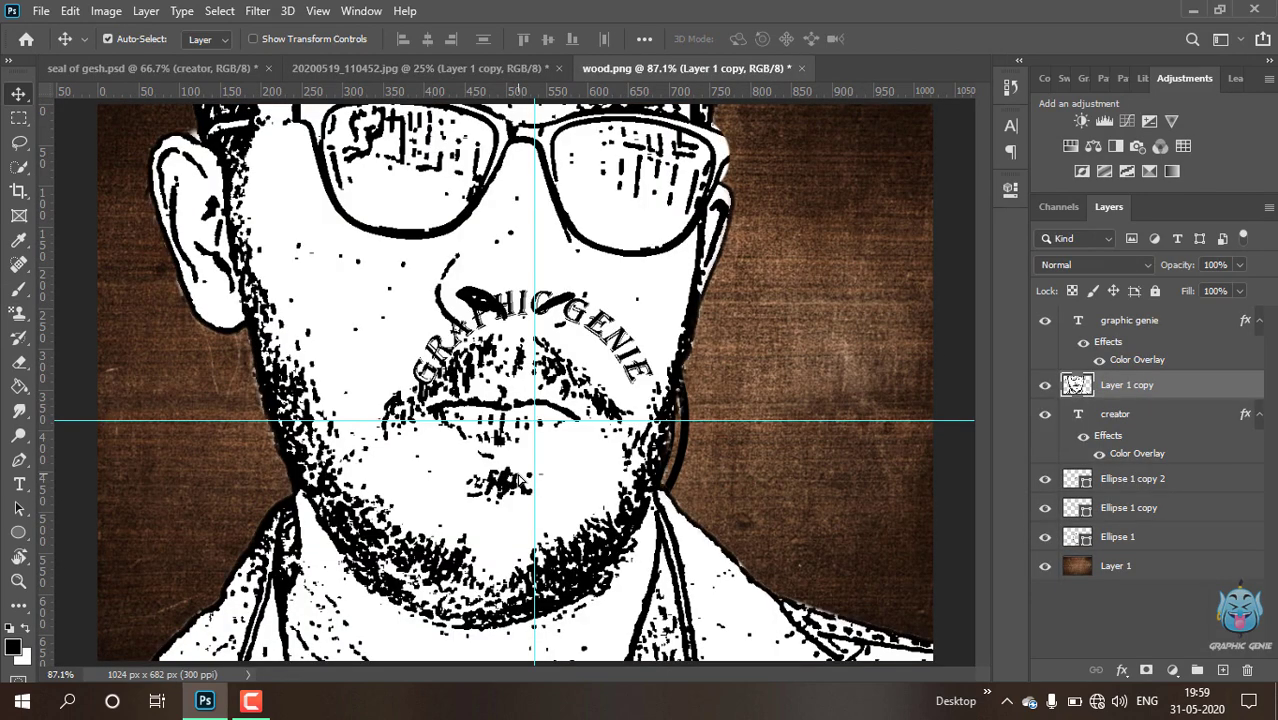
Scale the pasted portrait down proportionally so the whole bust fits on the wood, and centre it over the seal
{"action": "key", "text": "ctrl+t"}
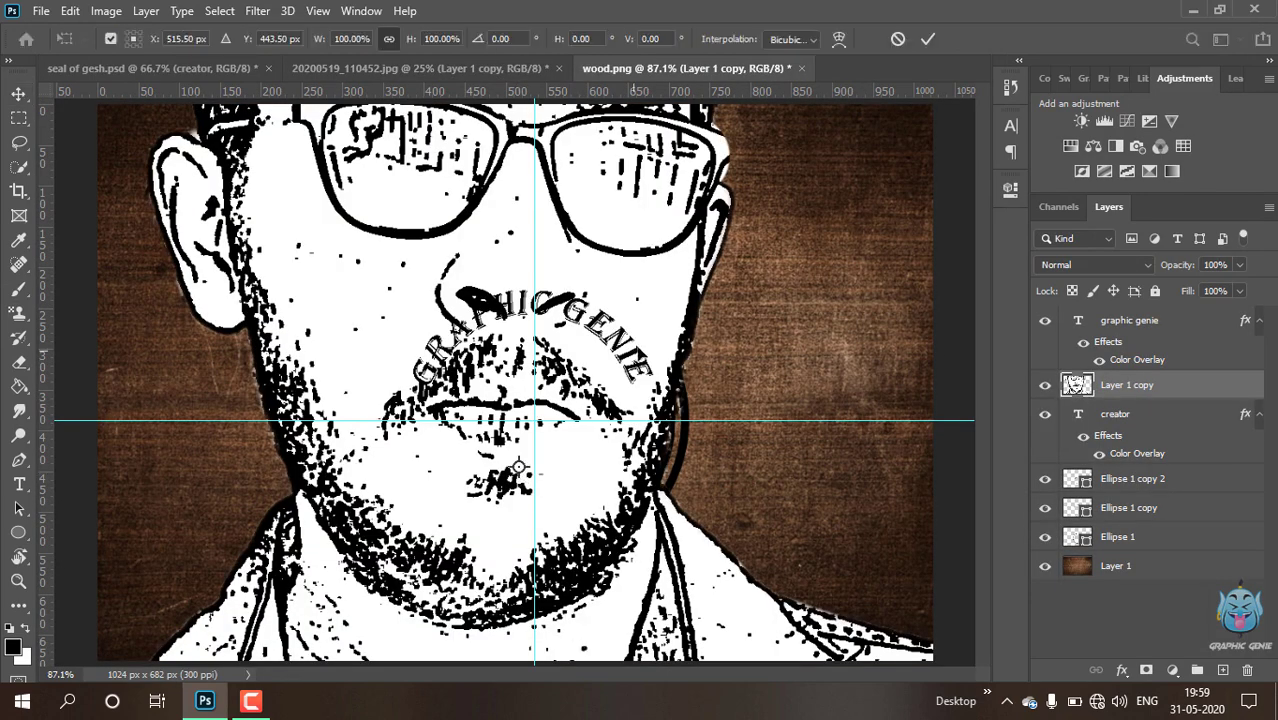
{"action": "left_click", "coordinate": [927, 40]}
{"action": "key", "text": "z"}
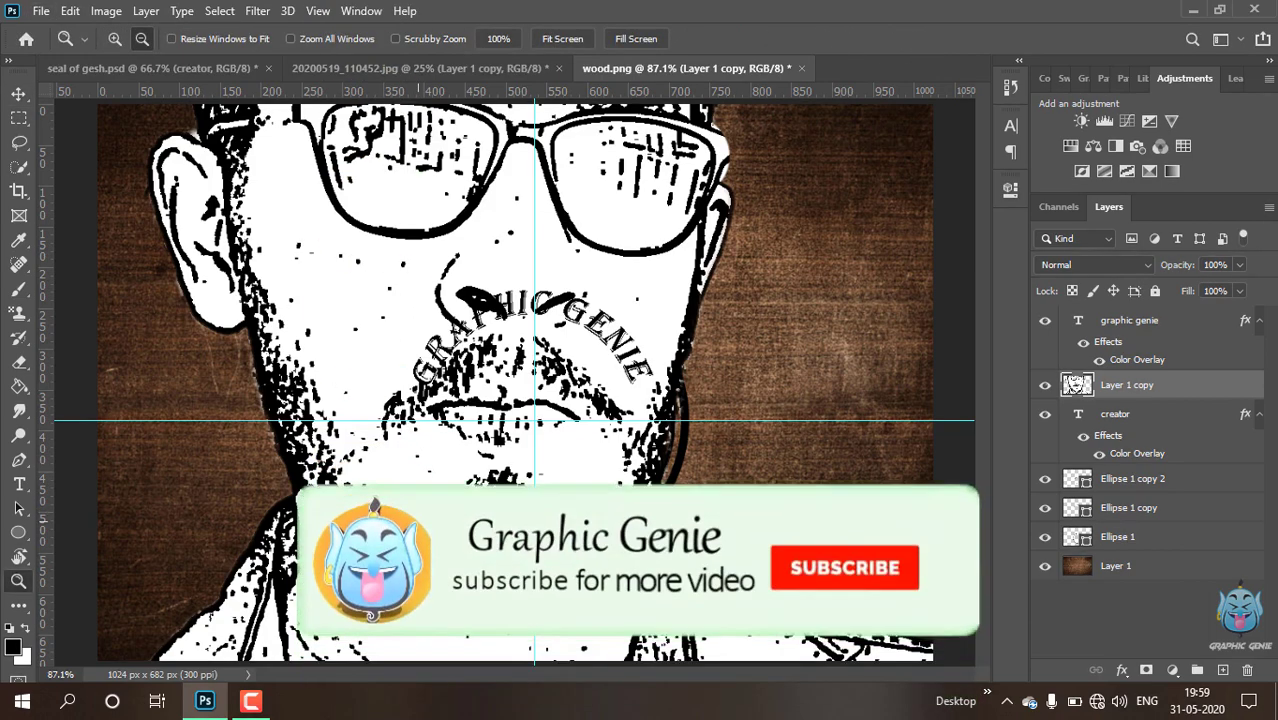
{"action": "key", "text": "ctrl+minus"}
{"action": "key", "text": "ctrl+minus"}
{"action": "key", "text": "ctrl+minus"}
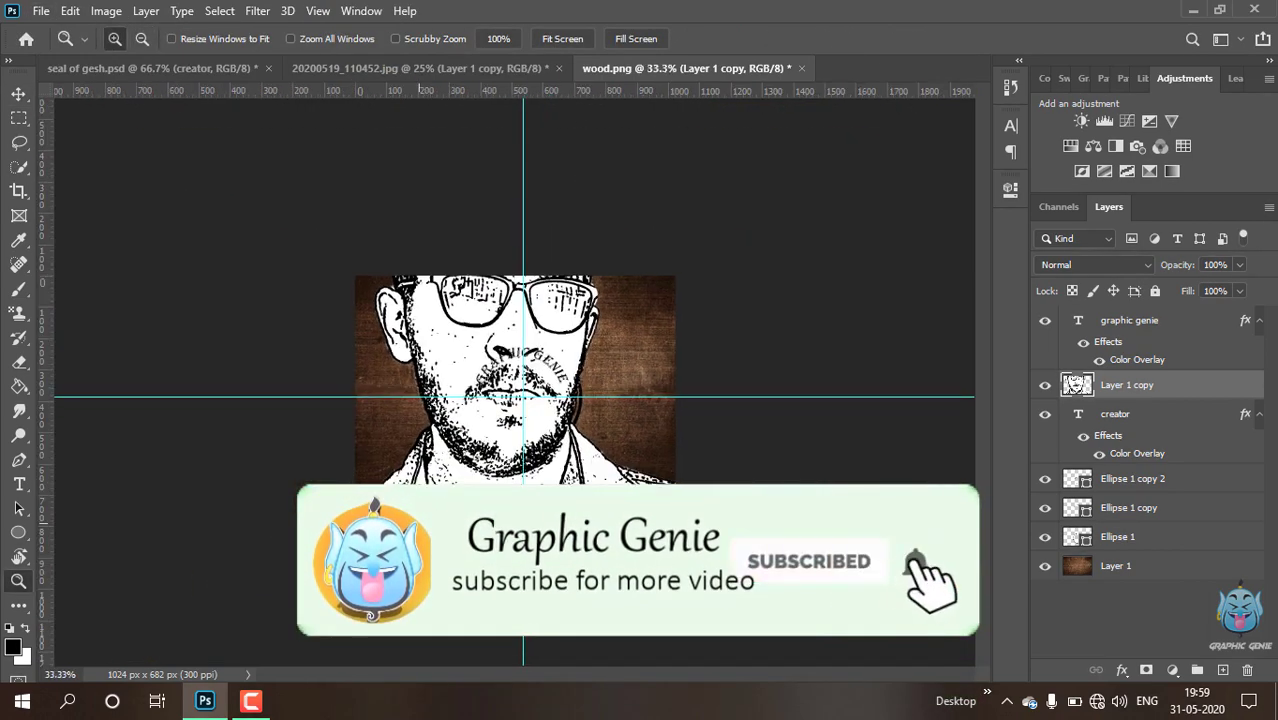
{"action": "key", "text": "ctrl+t"}
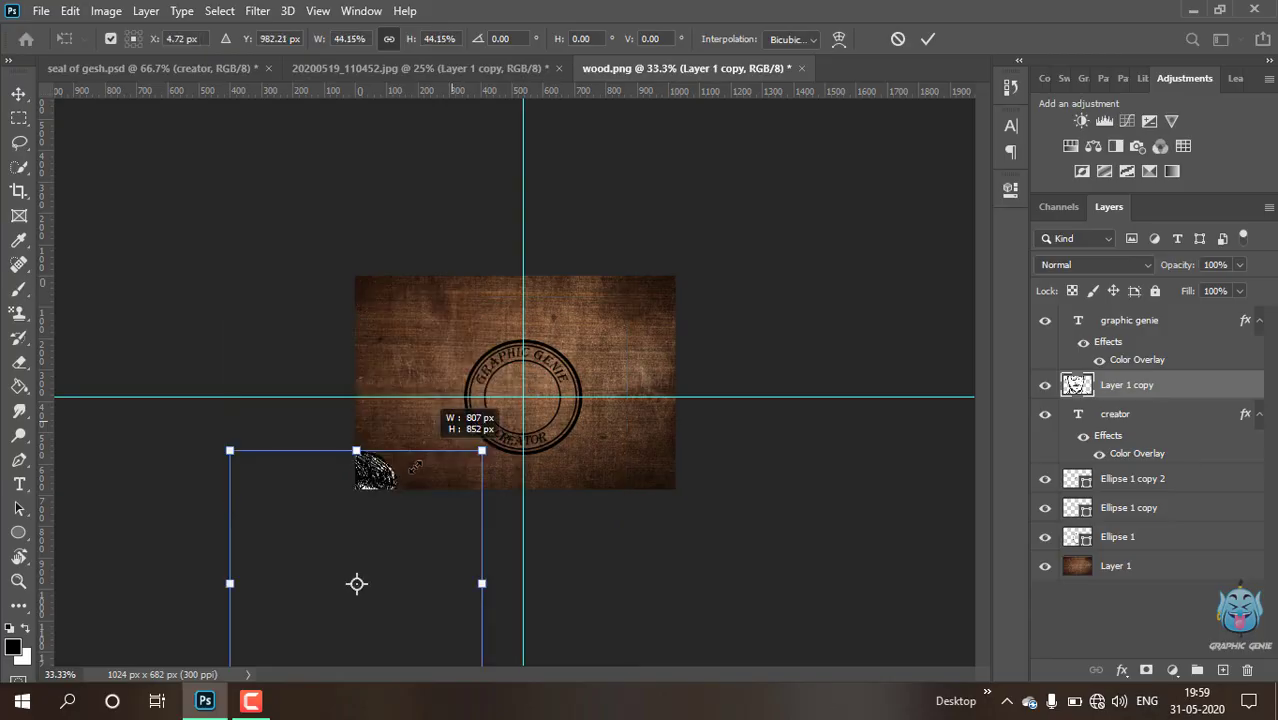
{"action": "mouse_move", "coordinate": [357, 582]}
{"action": "left_mouse_down"}
{"action": "mouse_move", "coordinate": [308, 633]}
{"action": "mouse_move", "coordinate": [465, 419]}
{"action": "mouse_move", "coordinate": [522, 381]}
{"action": "left_mouse_up"}
{"action": "left_click", "coordinate": [929, 39]}
{"action": "key", "text": "z"}
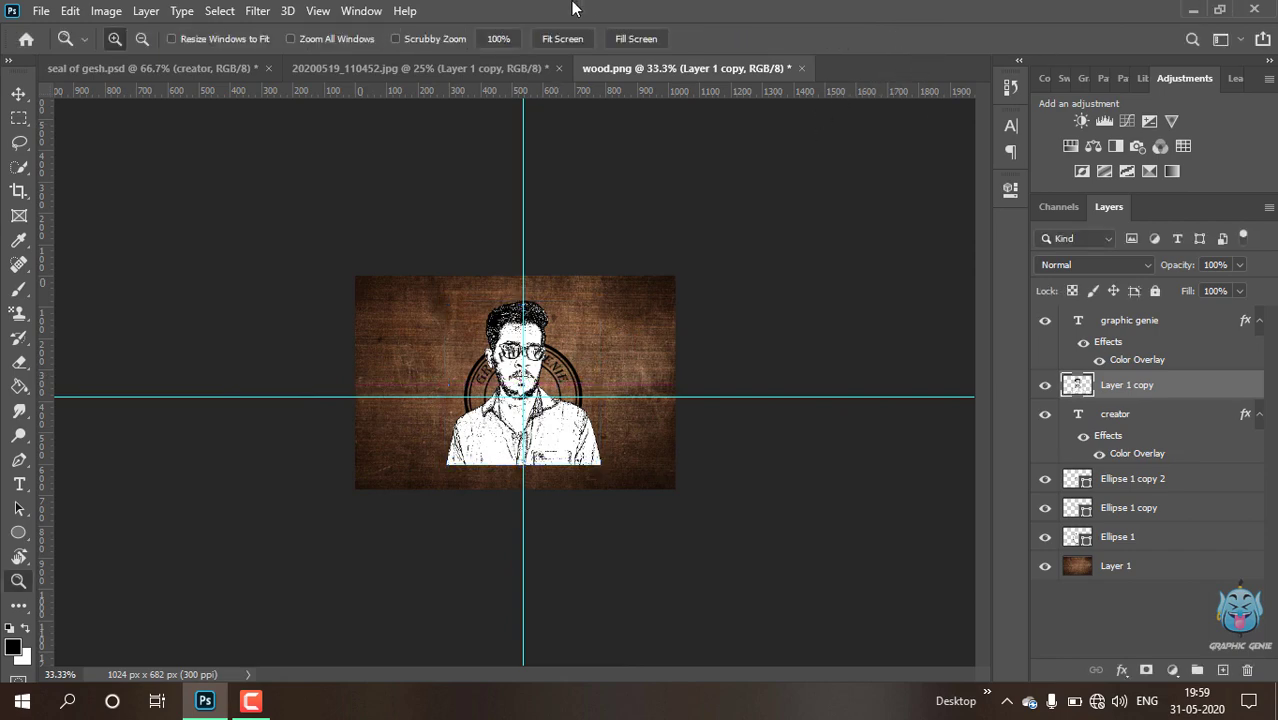
{"action": "left_click", "coordinate": [562, 38]}
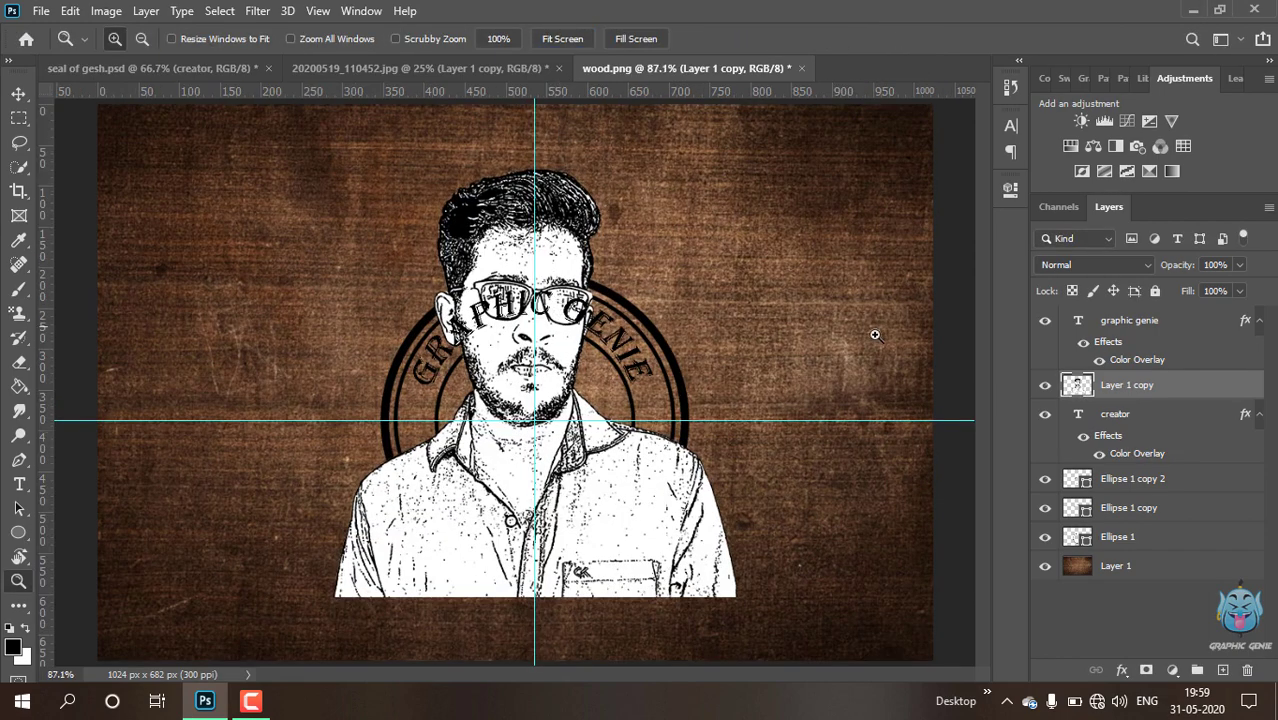
Shrink the portrait further to suit the seal's inner ring and position it over the lower half of the seal
{"action": "key", "text": "ctrl+t"}
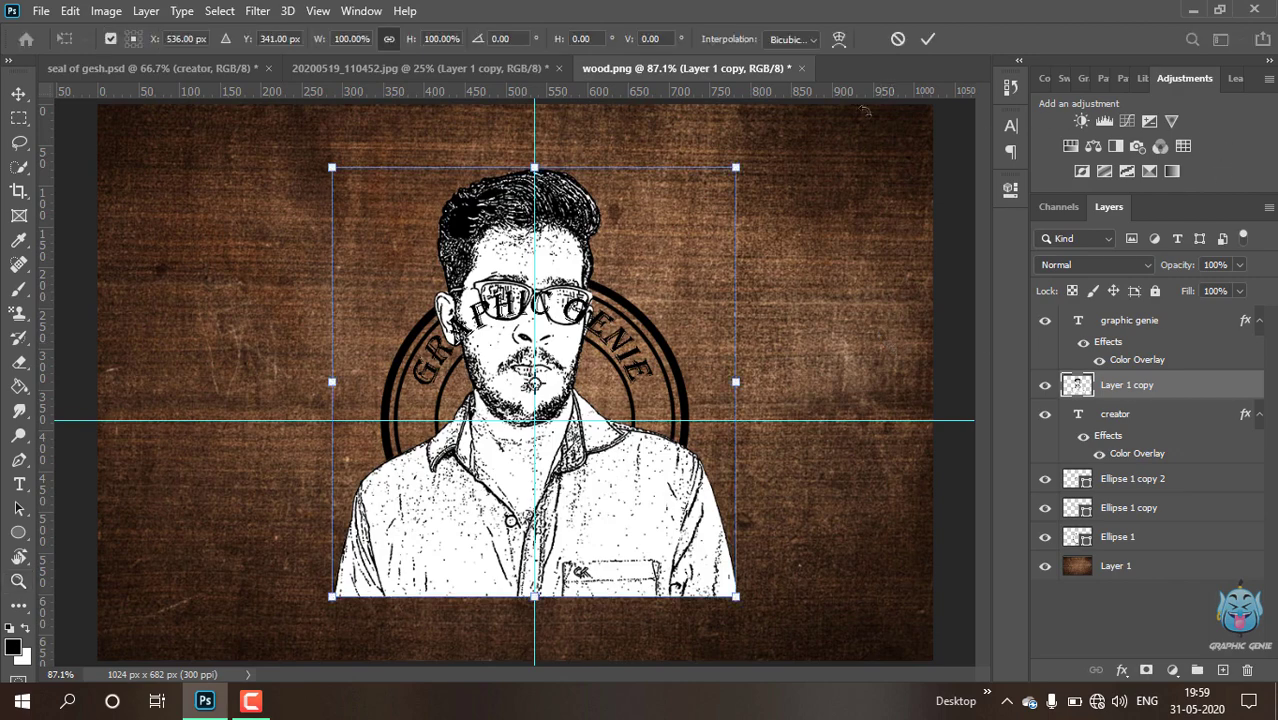
{"action": "left_click_drag", "start_coordinate": [726, 169], "coordinate": [522, 396]}
{"action": "left_click_drag", "start_coordinate": [400, 587], "coordinate": [511, 547]}
{"action": "key", "text": "z"}
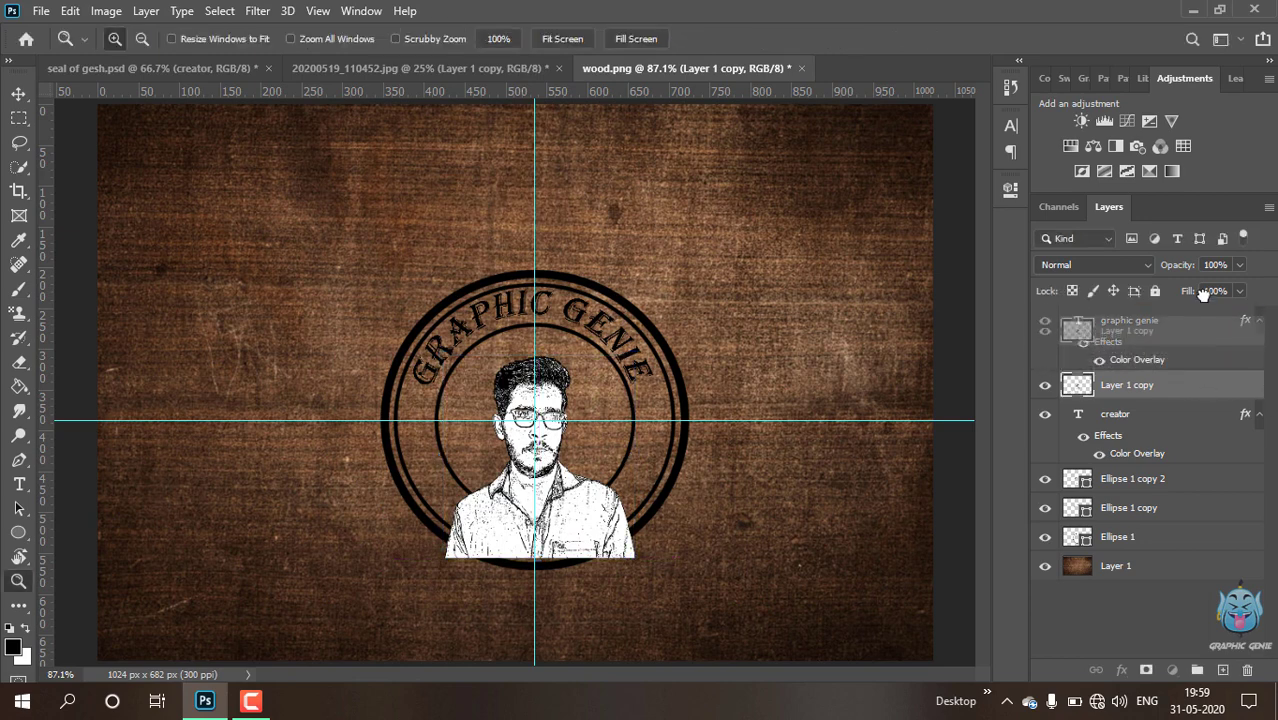
Place the portrait layer directly above the wood layer, beneath the rings and text, and shift the portrait up inside the inner ring
{"action": "left_click_drag", "start_coordinate": [1165, 382], "coordinate": [1199, 551]}
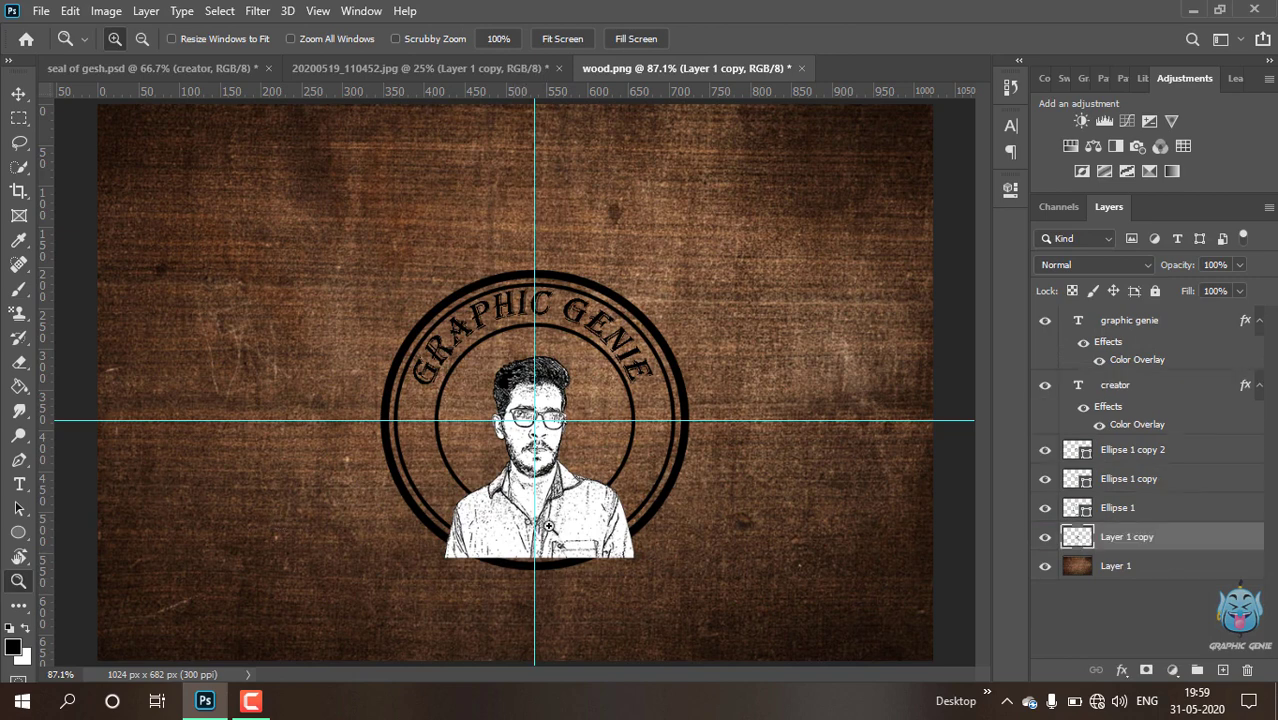
{"action": "left_click", "coordinate": [18, 93]}
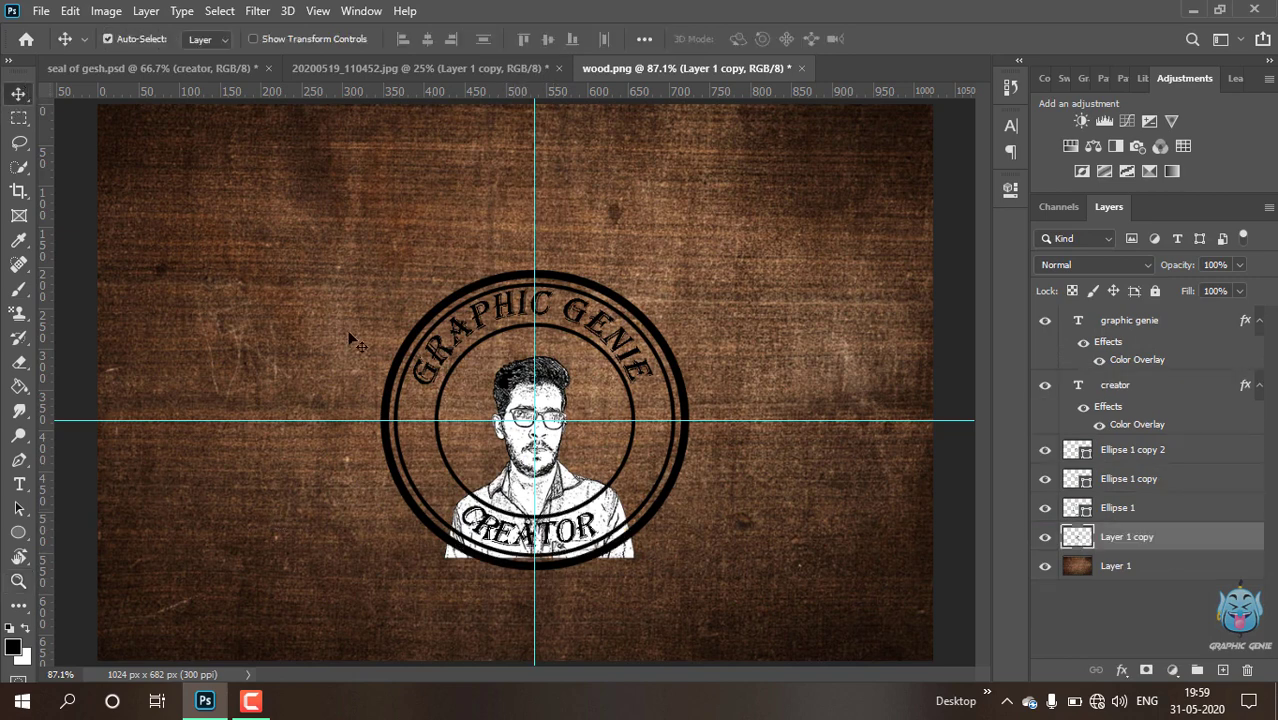
{"action": "left_click_drag", "start_coordinate": [547, 457], "coordinate": [553, 415]}
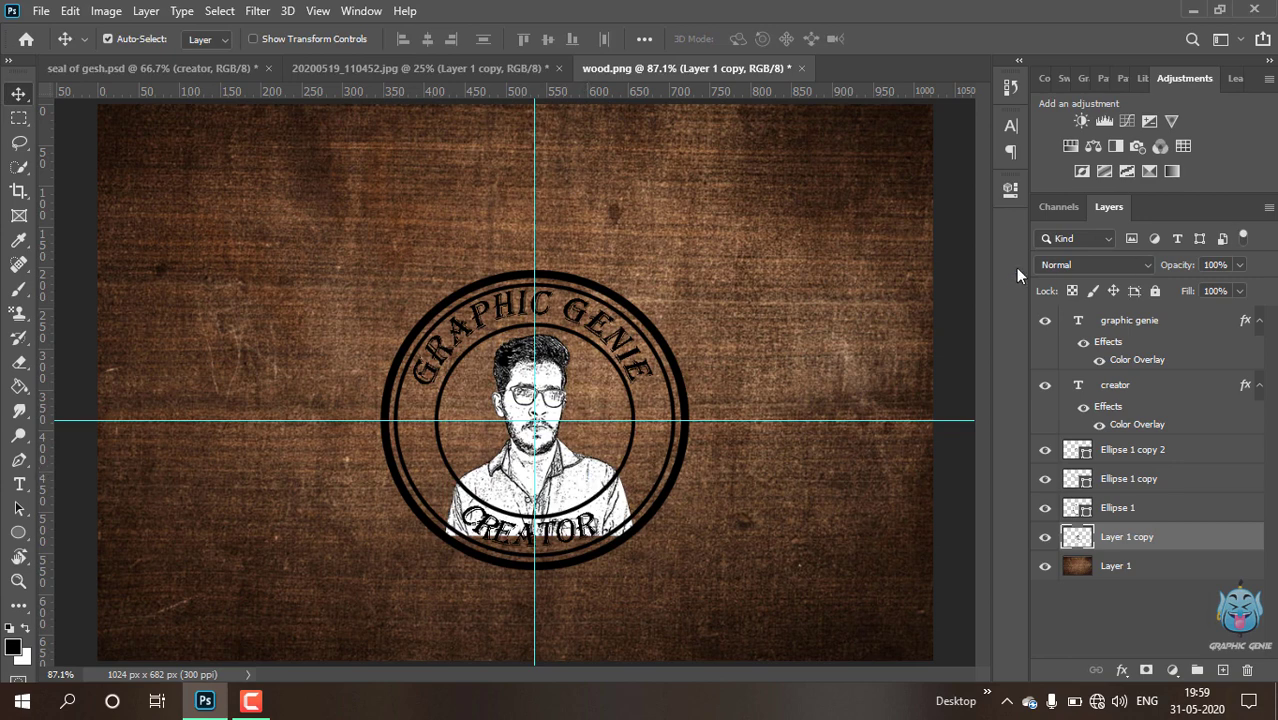
Set the portrait layer to Multiply and mask out the shirt below the inner ring, behind the CREATOR text, with a black brush
{"action": "left_click", "coordinate": [1118, 268]}
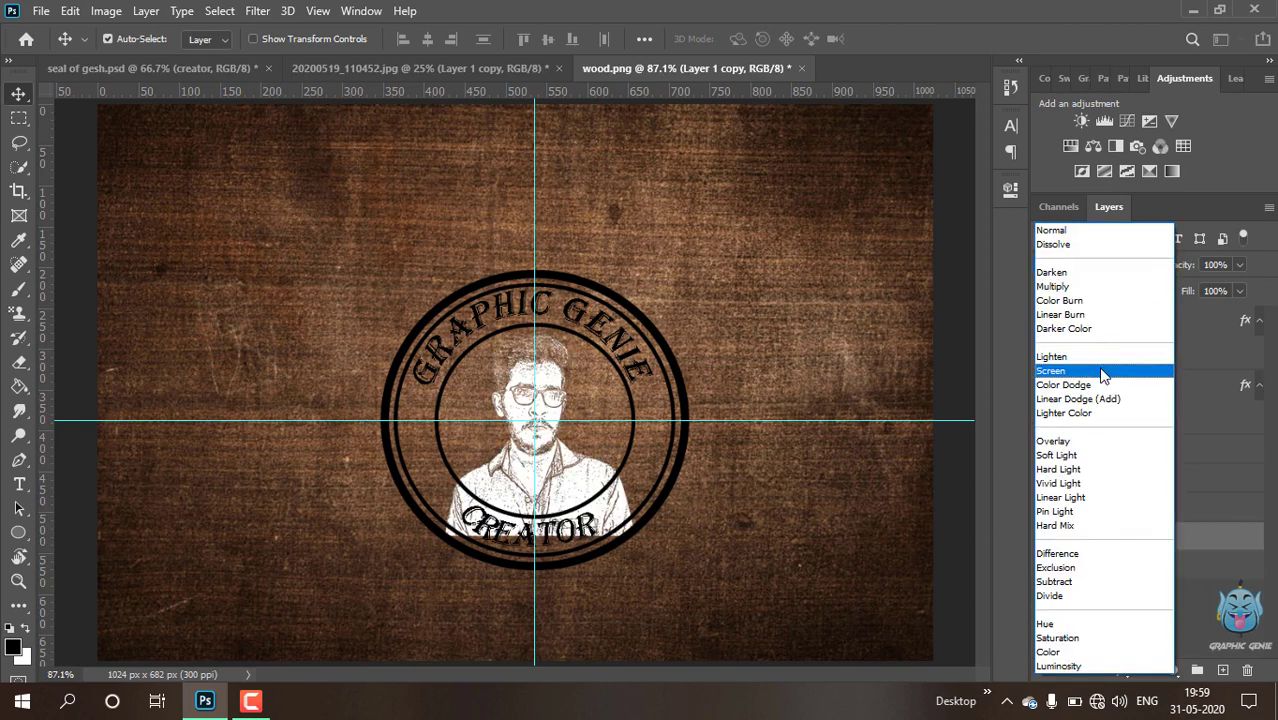
{"action": "left_click", "coordinate": [1090, 287]}
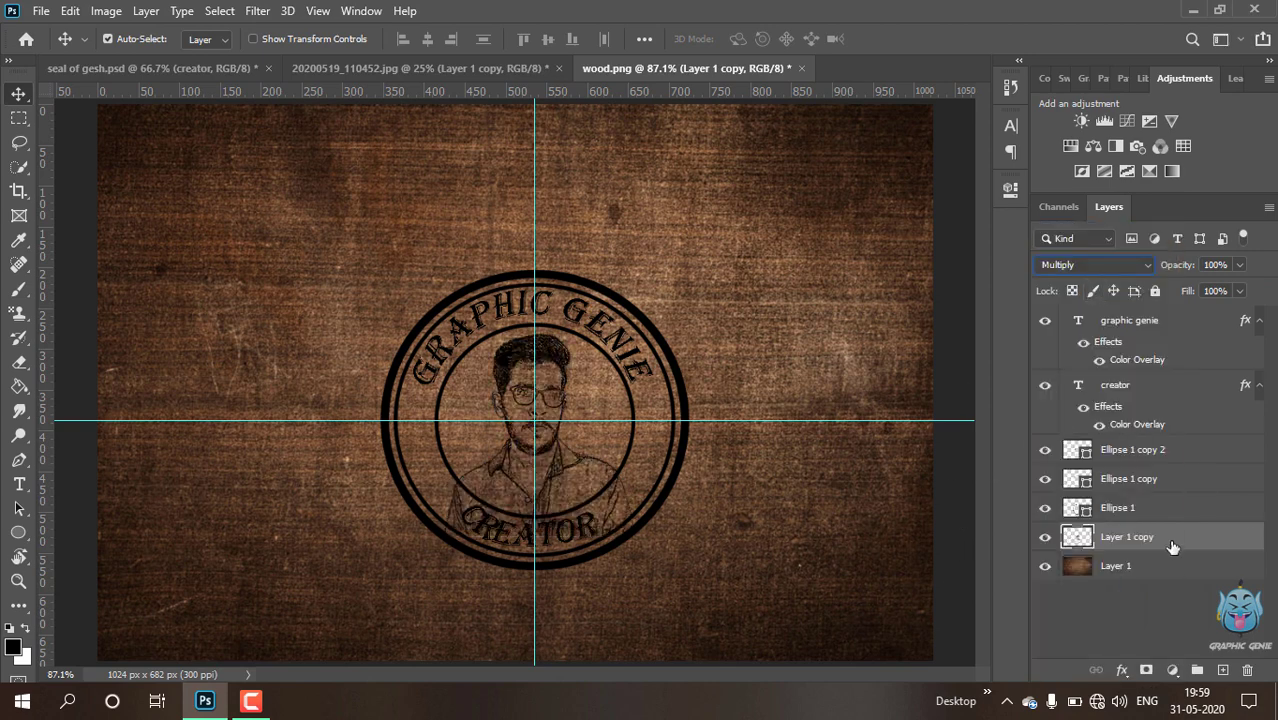
{"action": "left_click", "coordinate": [1147, 669]}
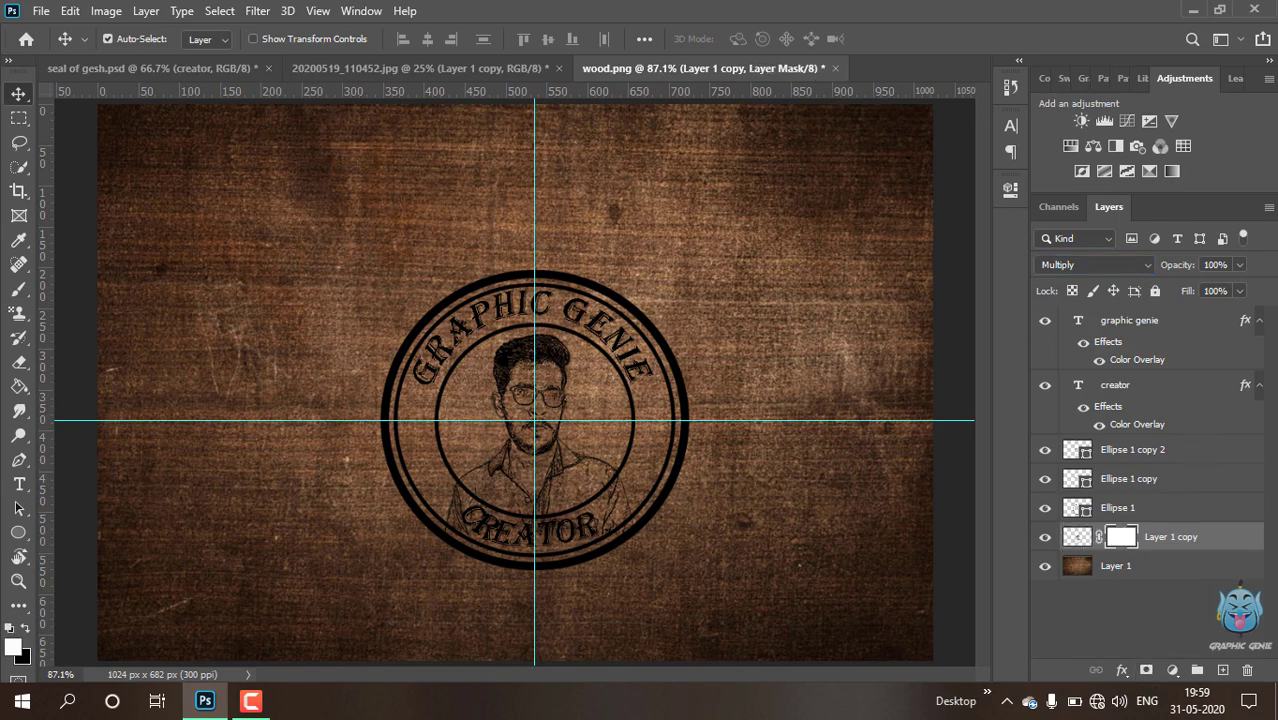
{"action": "left_click", "coordinate": [24, 295]}
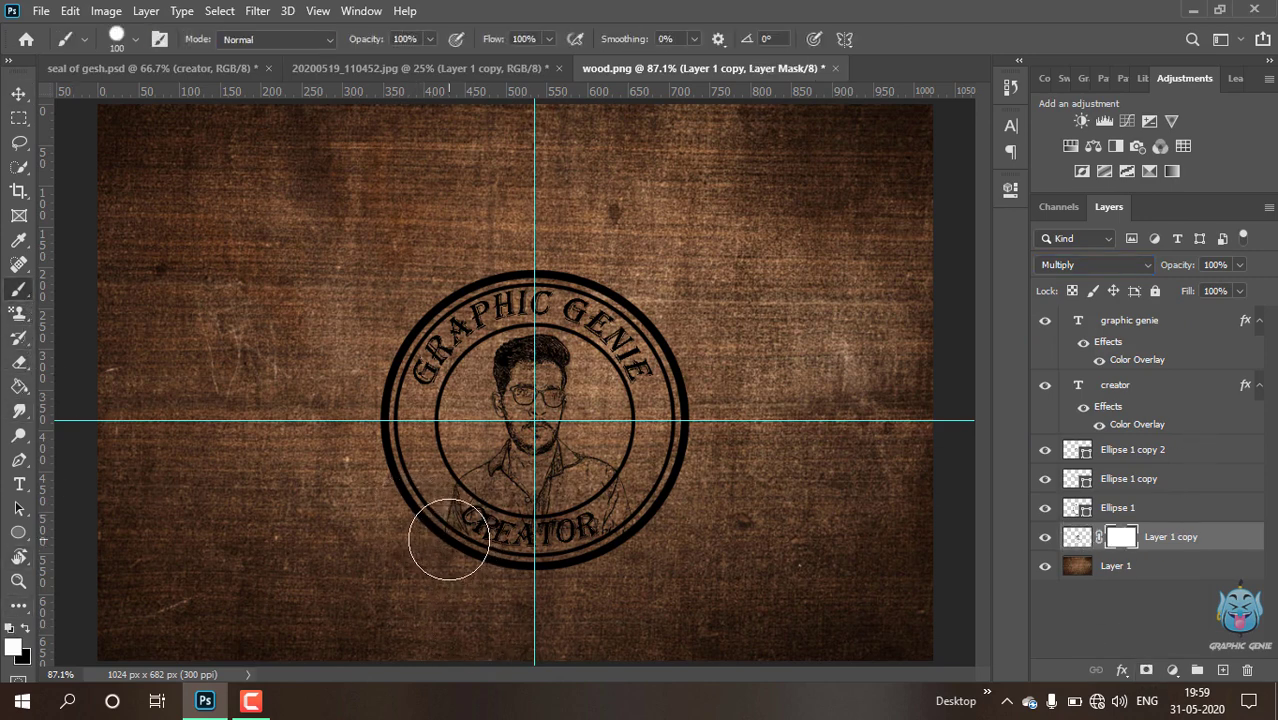
{"action": "key", "text": "x"}
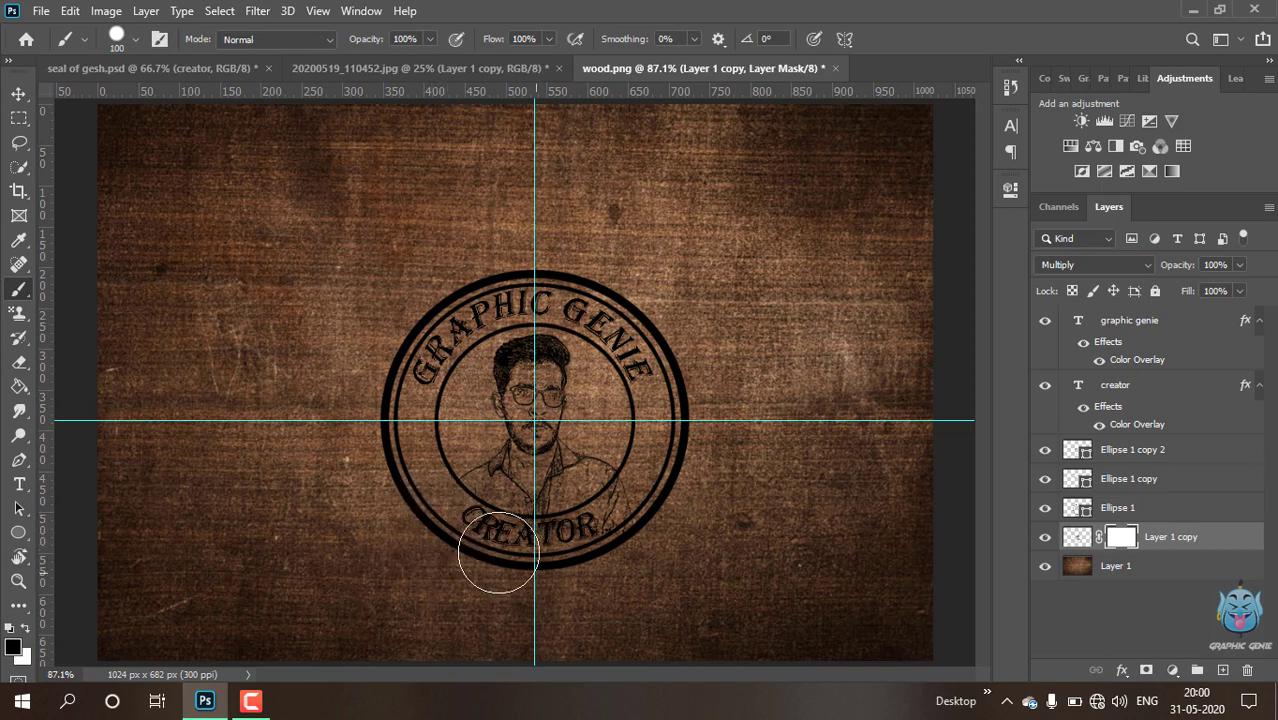
{"action": "mouse_move", "coordinate": [498, 555]}
{"action": "left_mouse_down"}
{"action": "mouse_move", "coordinate": [613, 546]}
{"action": "mouse_move", "coordinate": [650, 505]}
{"action": "mouse_move", "coordinate": [547, 567]}
{"action": "mouse_move", "coordinate": [497, 568]}
{"action": "mouse_move", "coordinate": [444, 544]}
{"action": "mouse_move", "coordinate": [423, 516]}
{"action": "mouse_move", "coordinate": [403, 551]}
{"action": "left_mouse_up"}
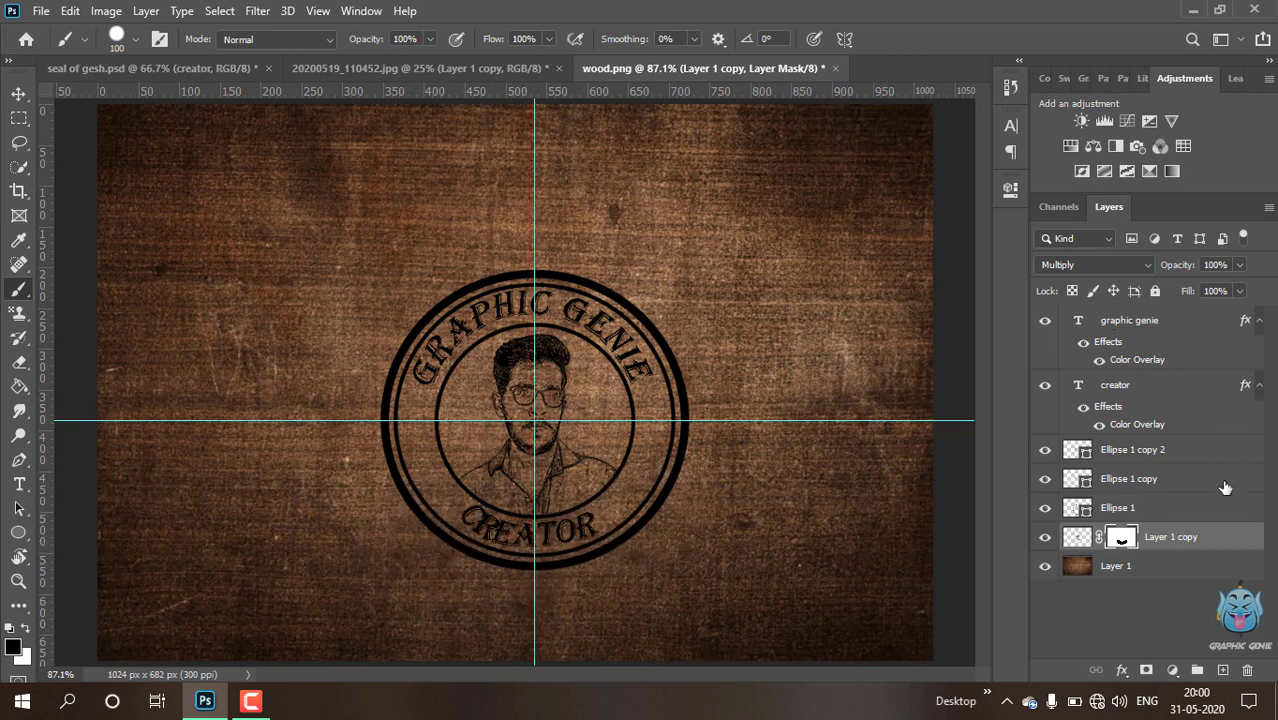
Try lowering the portrait layer's Blend If white slider for This Layer to 178 in the Gray blending options
{"action": "key", "text": "ctrl+2"}
{"action": "double_click", "coordinate": [1241, 527]}
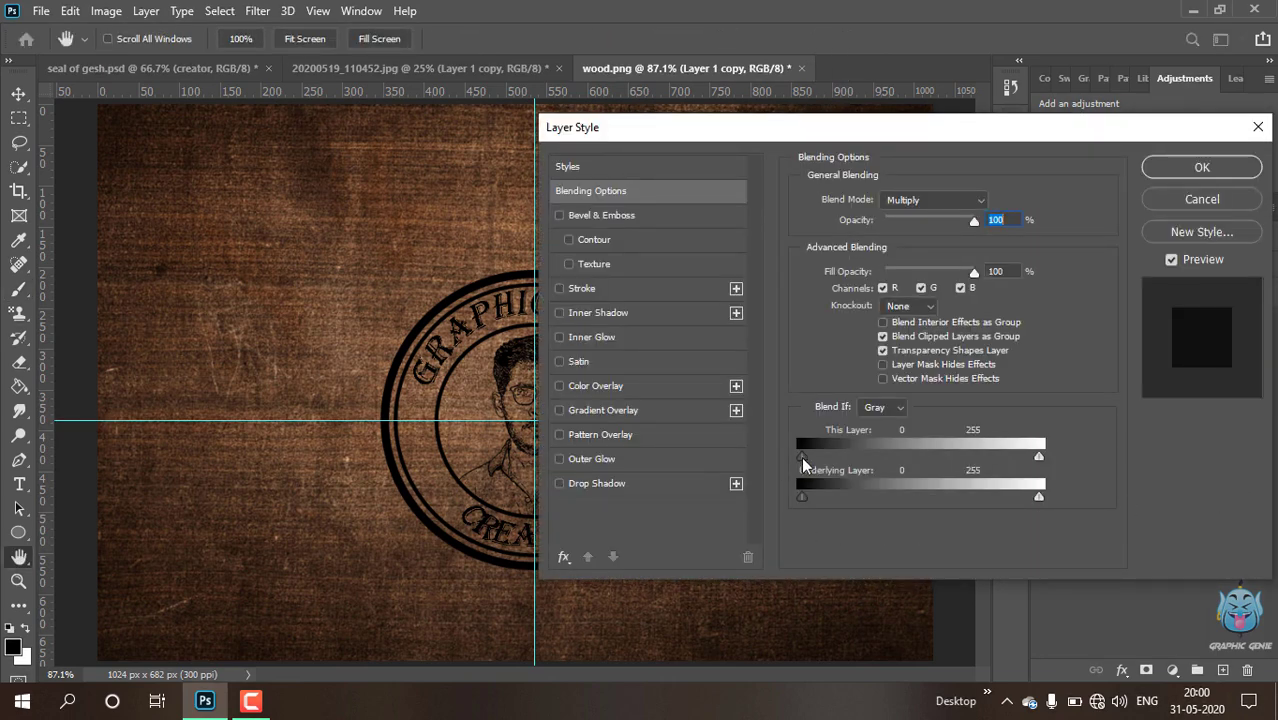
{"action": "mouse_move", "coordinate": [801, 456]}
{"action": "left_mouse_down"}
{"action": "mouse_move", "coordinate": [834, 456]}
{"action": "mouse_move", "coordinate": [803, 455]}
{"action": "left_mouse_up"}
{"action": "left_click_drag", "start_coordinate": [1014, 470], "coordinate": [969, 477]}
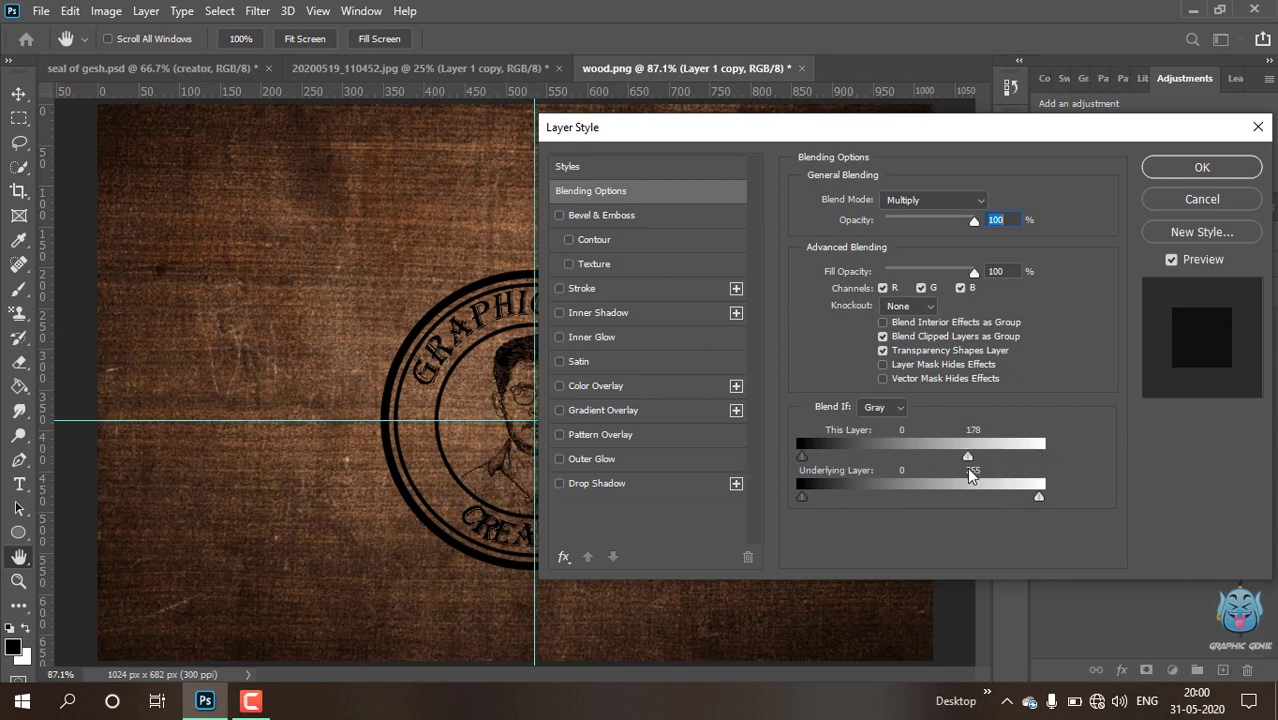
{"action": "left_click_drag", "start_coordinate": [1031, 140], "coordinate": [1203, 90]}
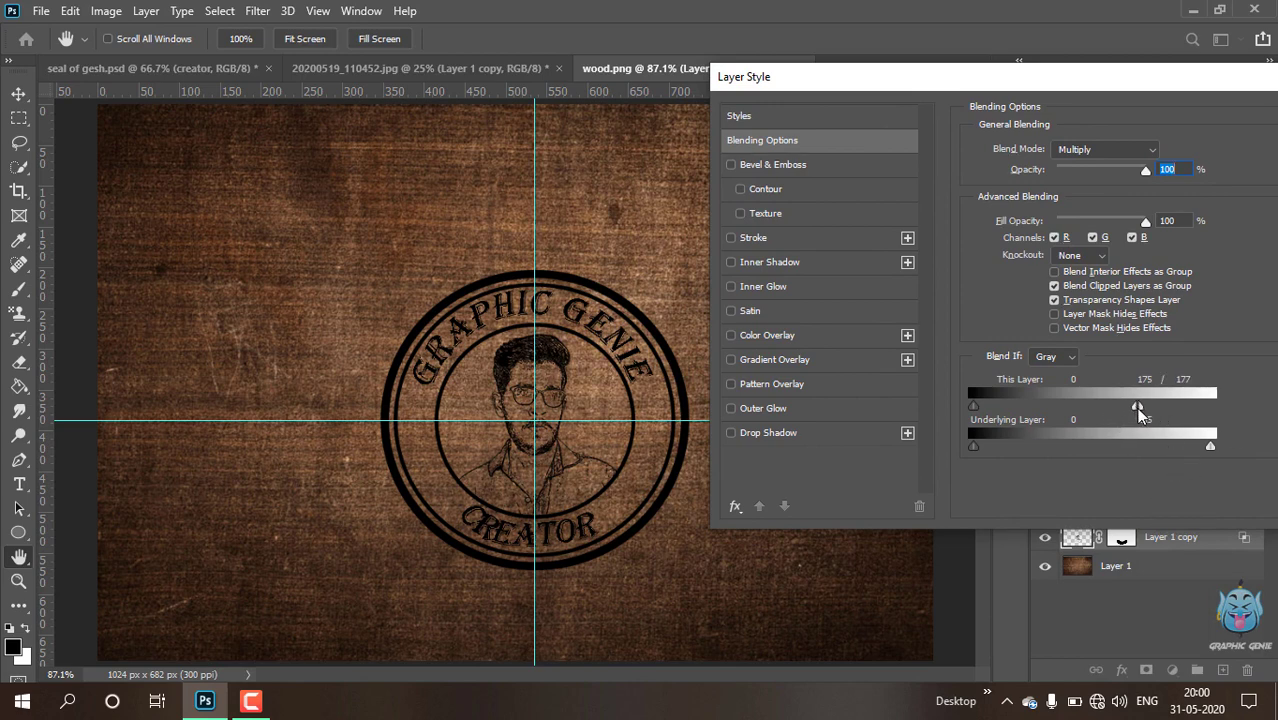
Return the This Layer white slider to 255, try splitting it to 253 / 255, and close the portrait's blending options
{"action": "left_click_drag", "start_coordinate": [1139, 408], "coordinate": [1253, 410]}
{"action": "left_click_drag", "start_coordinate": [1136, 413], "coordinate": [1239, 422]}
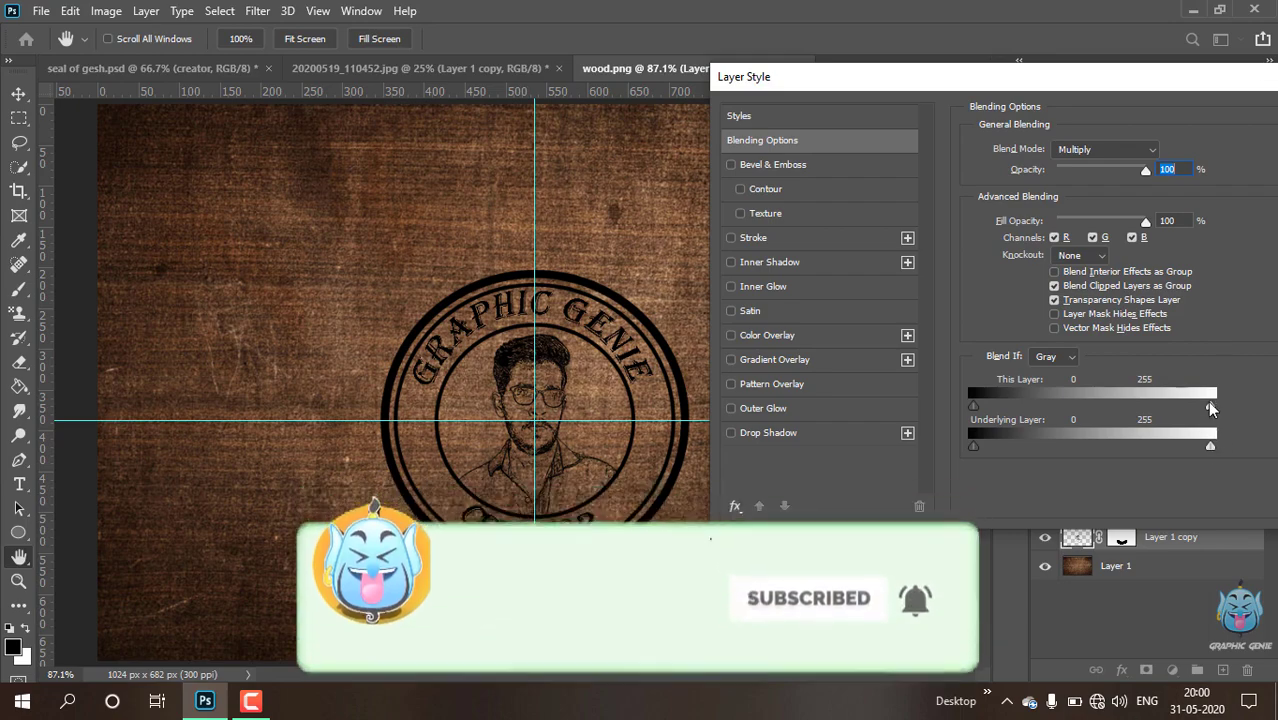
{"action": "left_click_drag", "start_coordinate": [1210, 406], "coordinate": [1207, 407]}
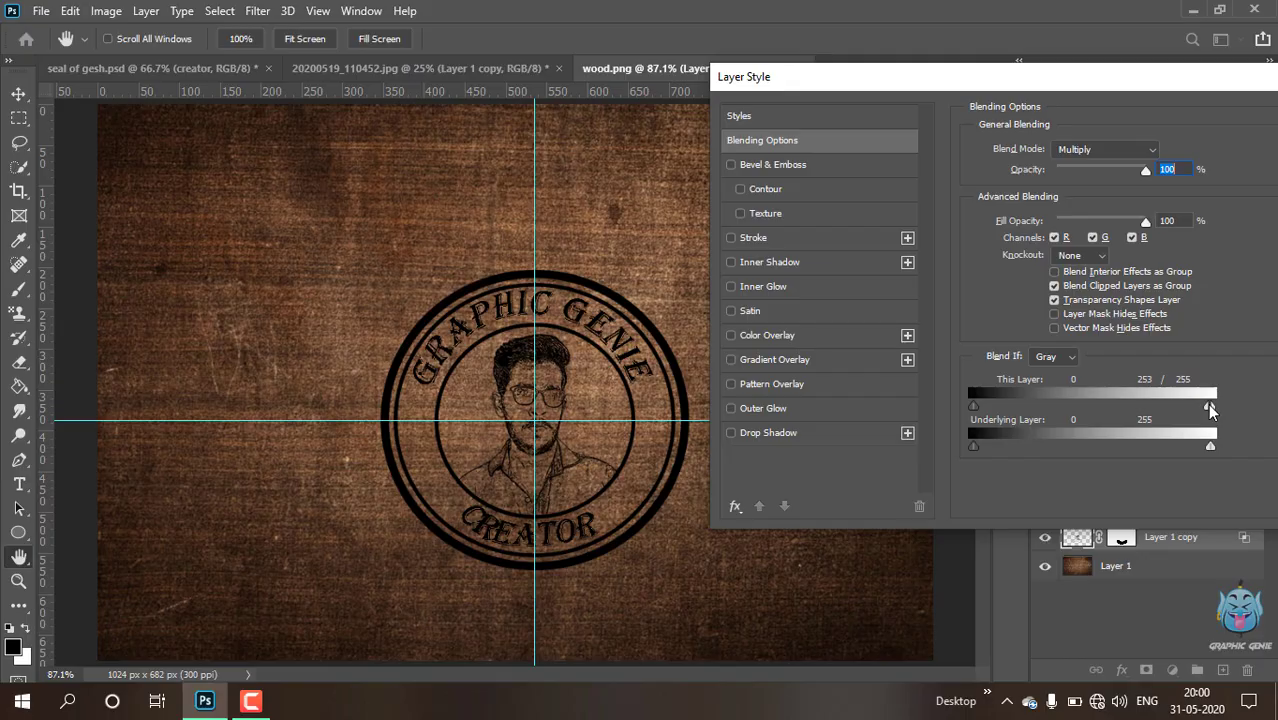
{"action": "left_click_drag", "start_coordinate": [1210, 409], "coordinate": [1190, 418]}
{"action": "left_click_drag", "start_coordinate": [1125, 68], "coordinate": [915, 69]}
{"action": "left_click", "coordinate": [1163, 118]}
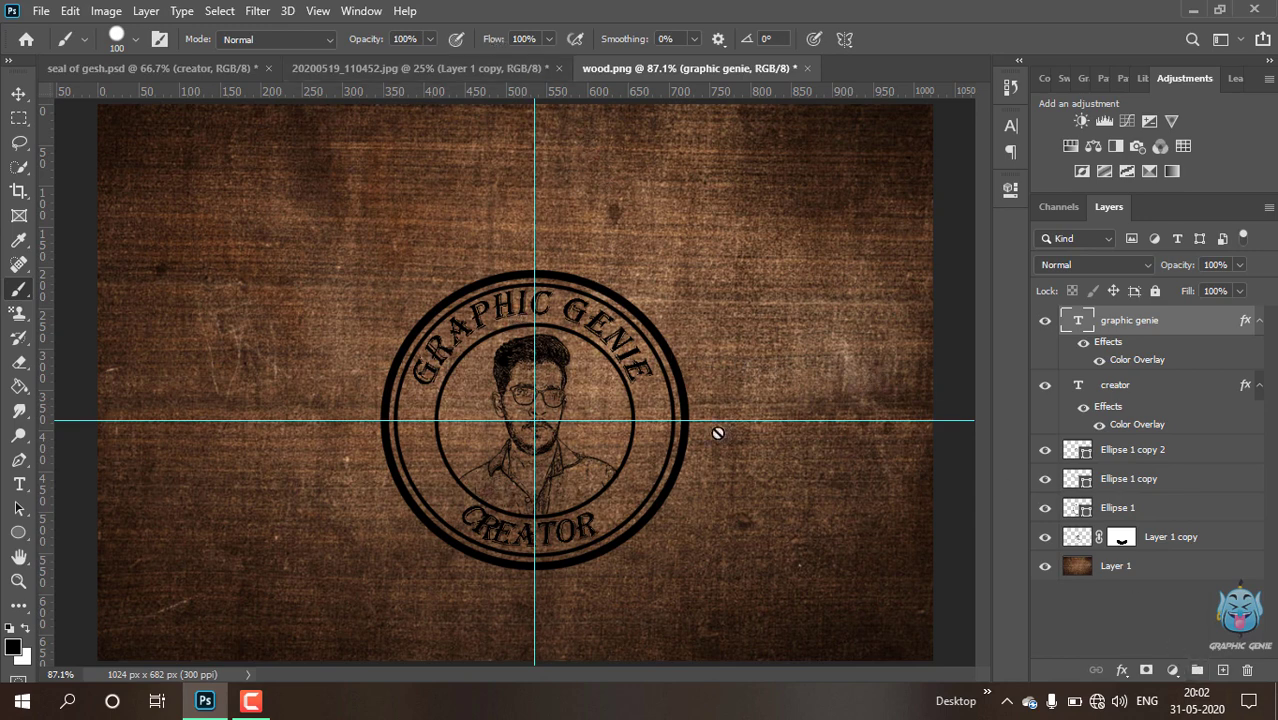
{"action": "left_click", "coordinate": [240, 695]}
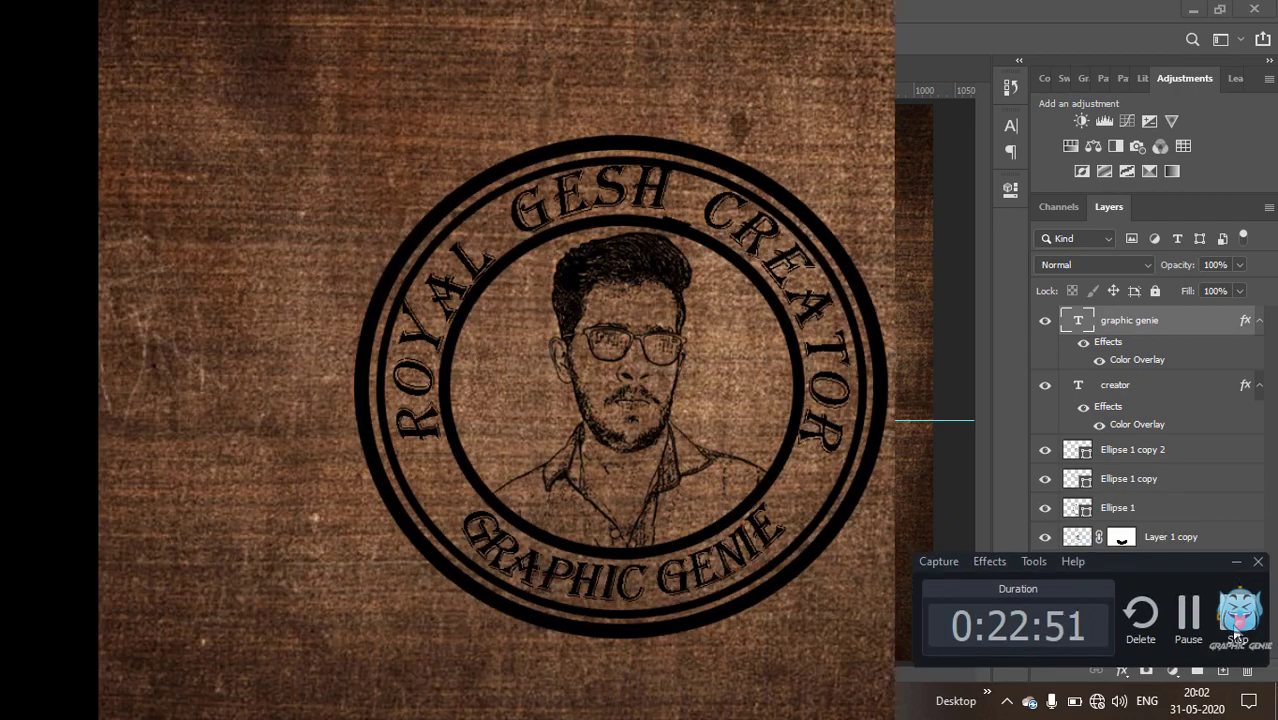